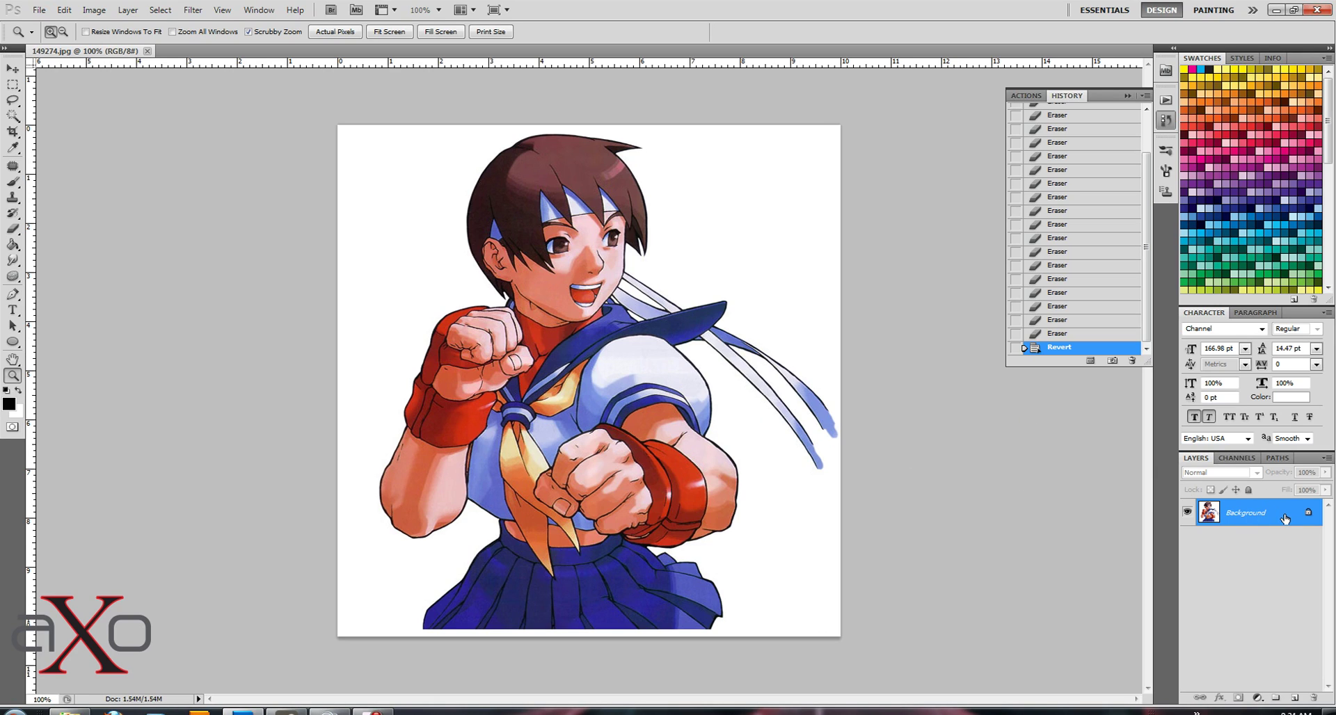
# Convert Background into Layer 0, then try Magic Wand clearing the white, undoing it and deselecting.
pyautogui.doubleClick(1285, 518)
pyautogui.click(528, 141)
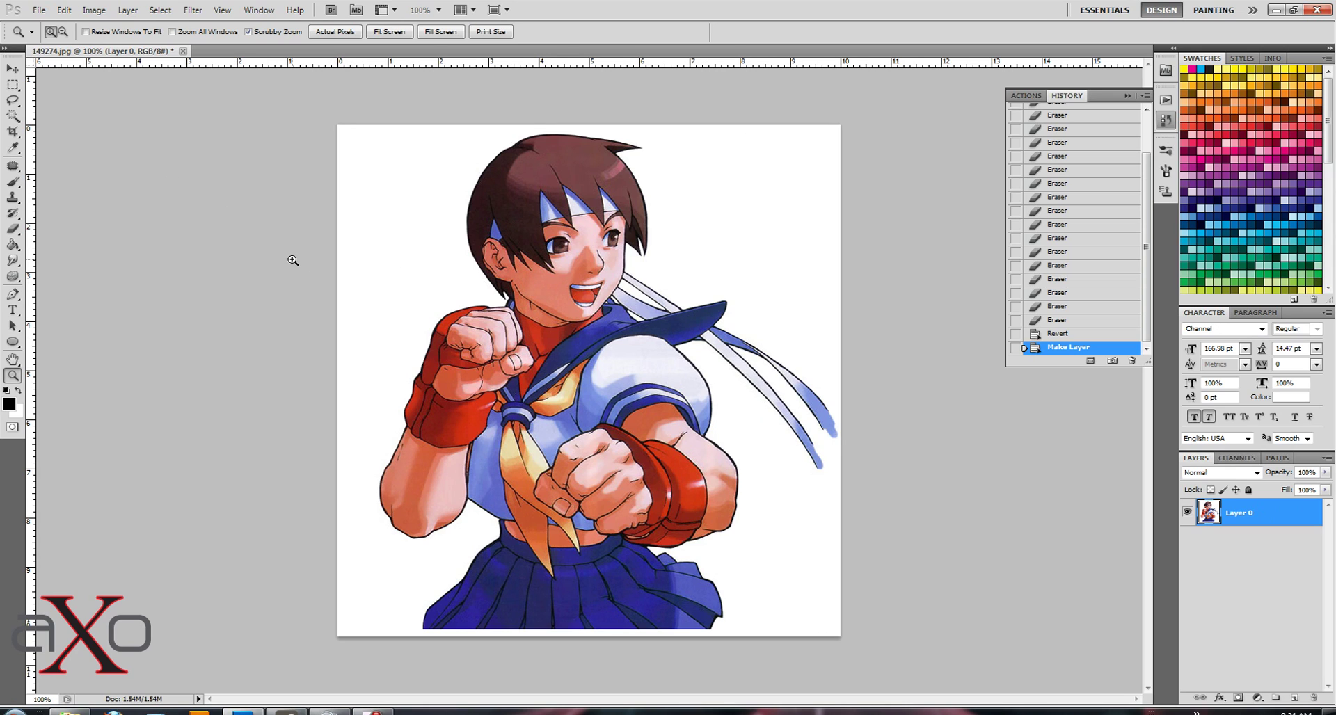
pyautogui.click(12, 117)
pyautogui.click(433, 248)
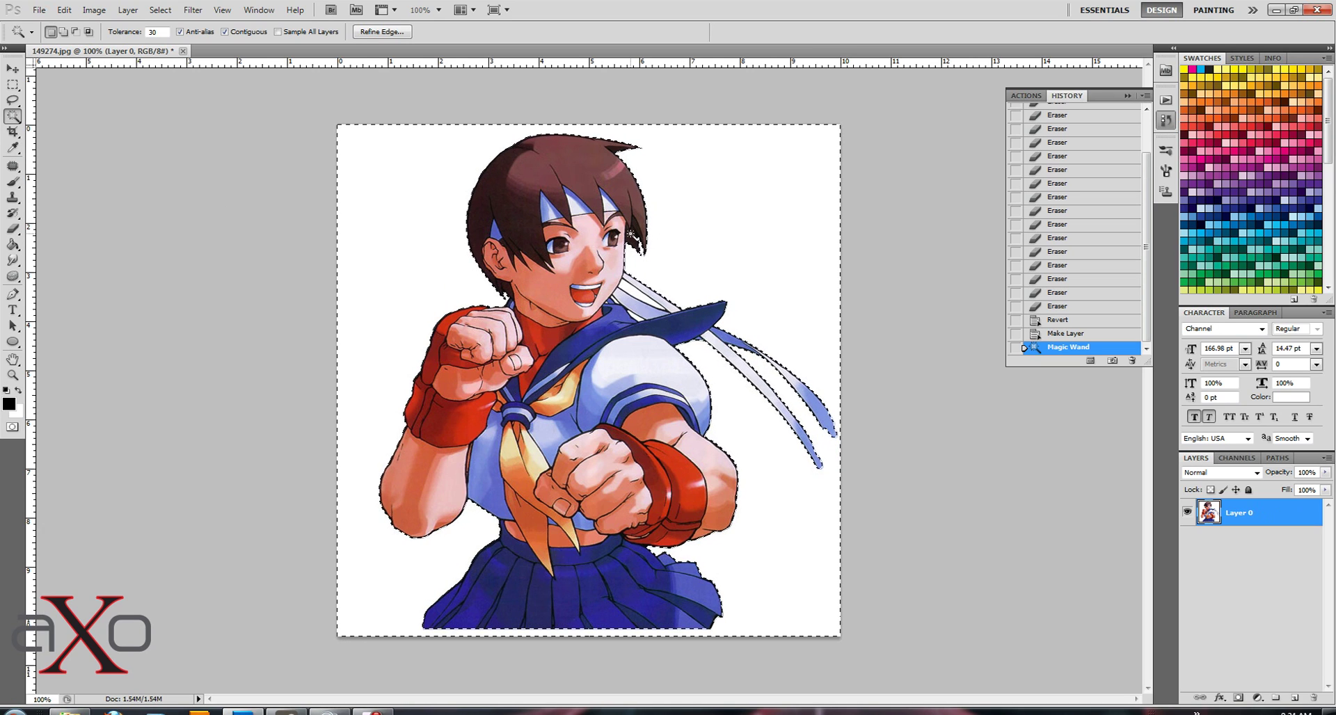
pyautogui.press('Delete')
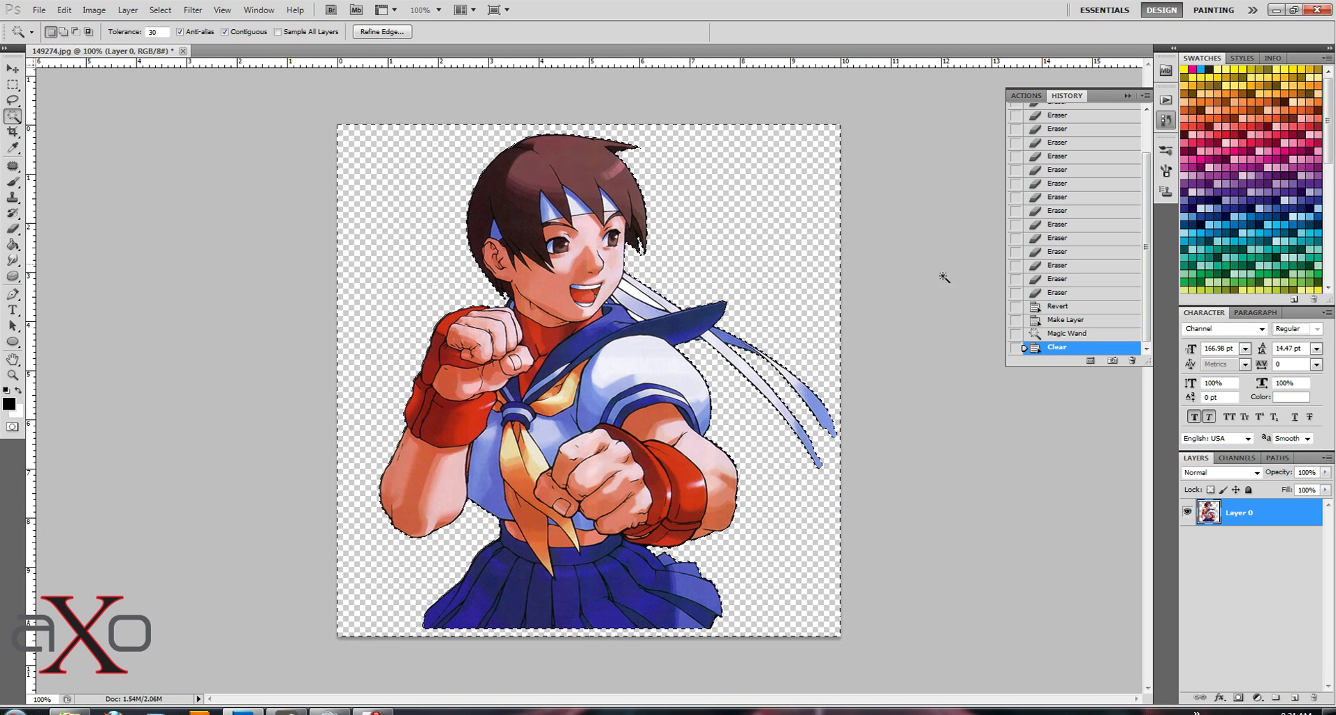
pyautogui.hotkey('ctrl', 'z')
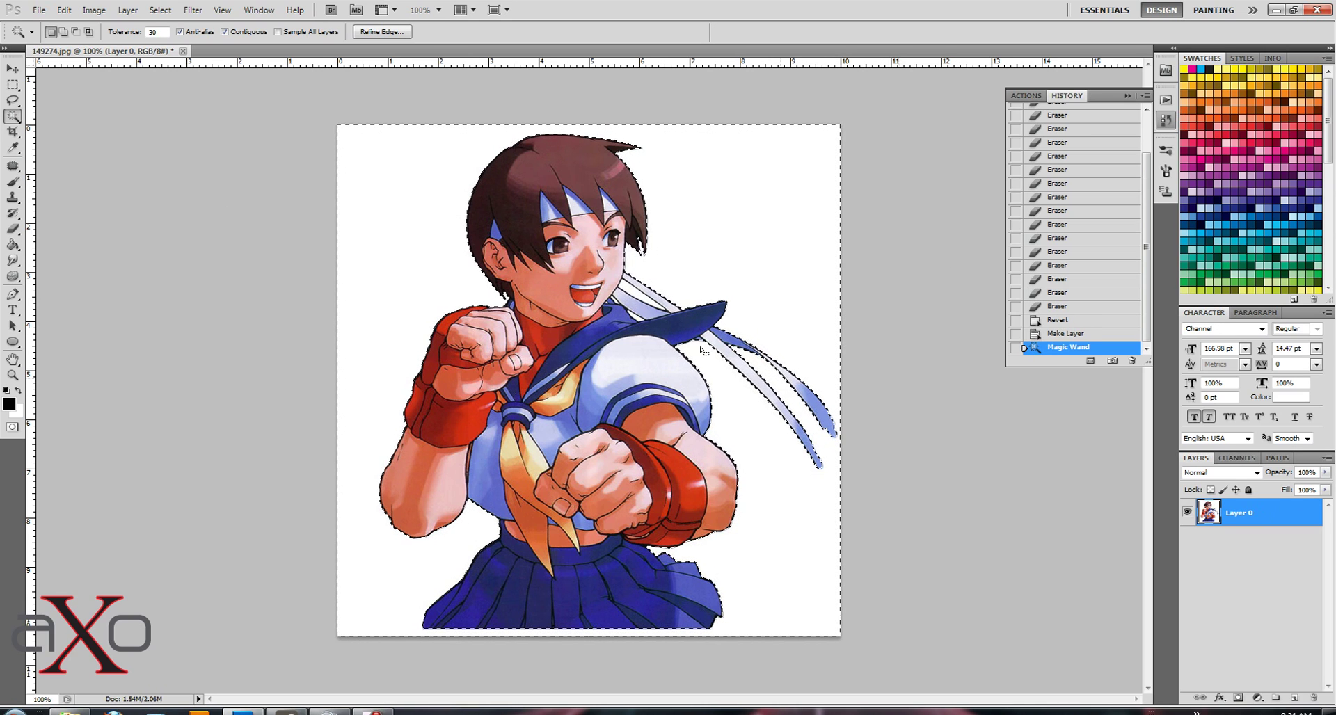
pyautogui.hotkey('ctrl', 'd')
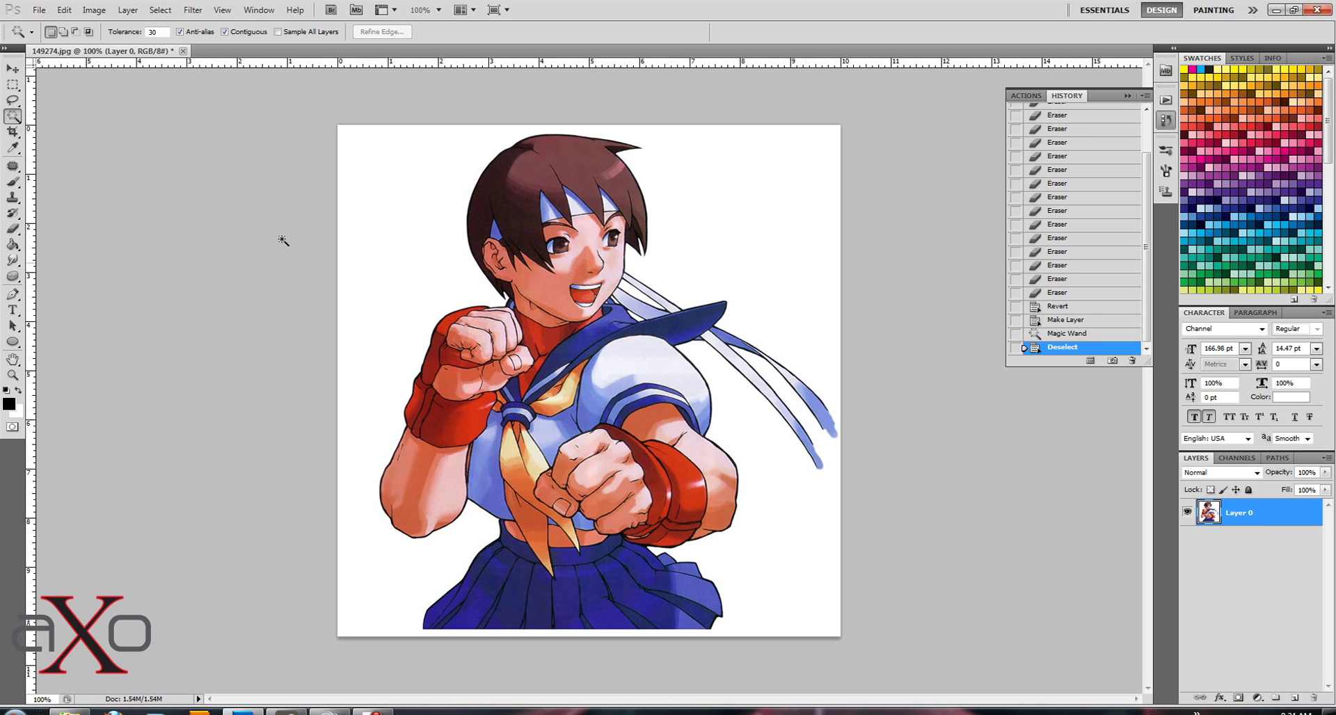
# Use Color Range, sampling the white canvas at Fuzziness 82, to select the background.
pyautogui.click(160, 10)
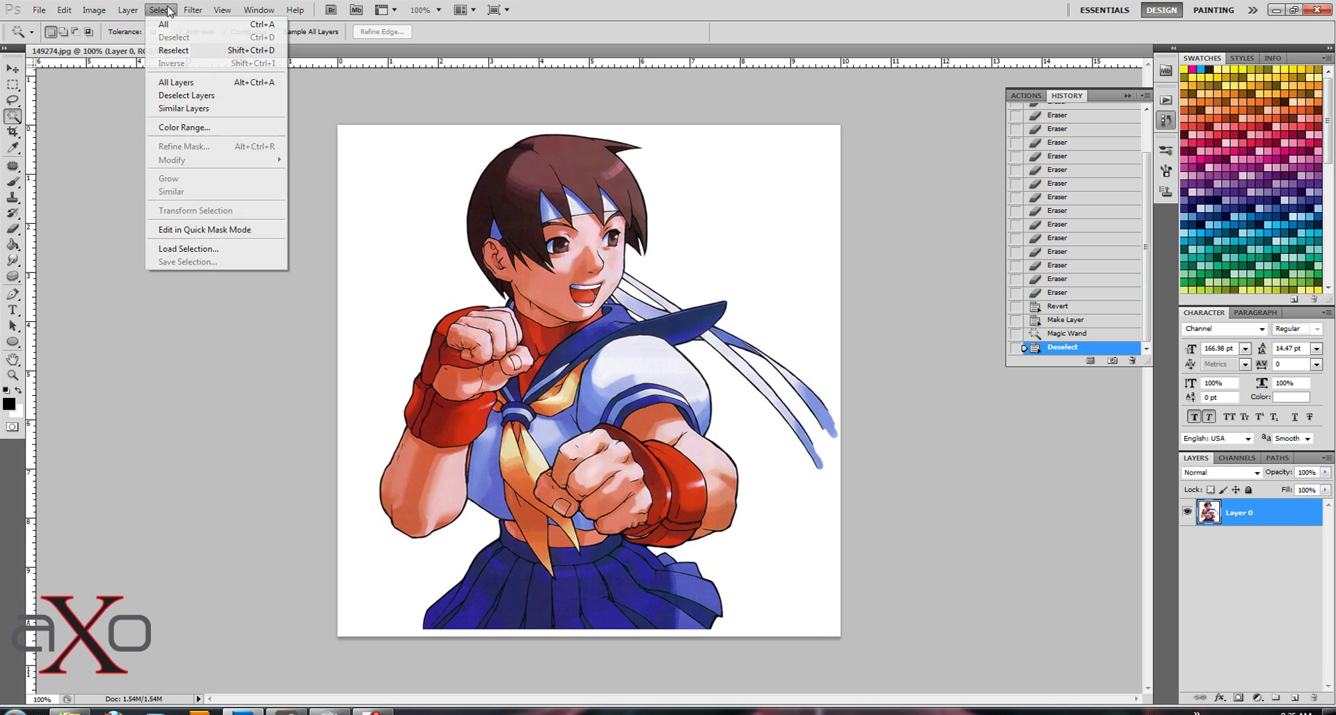
pyautogui.click(221, 132)
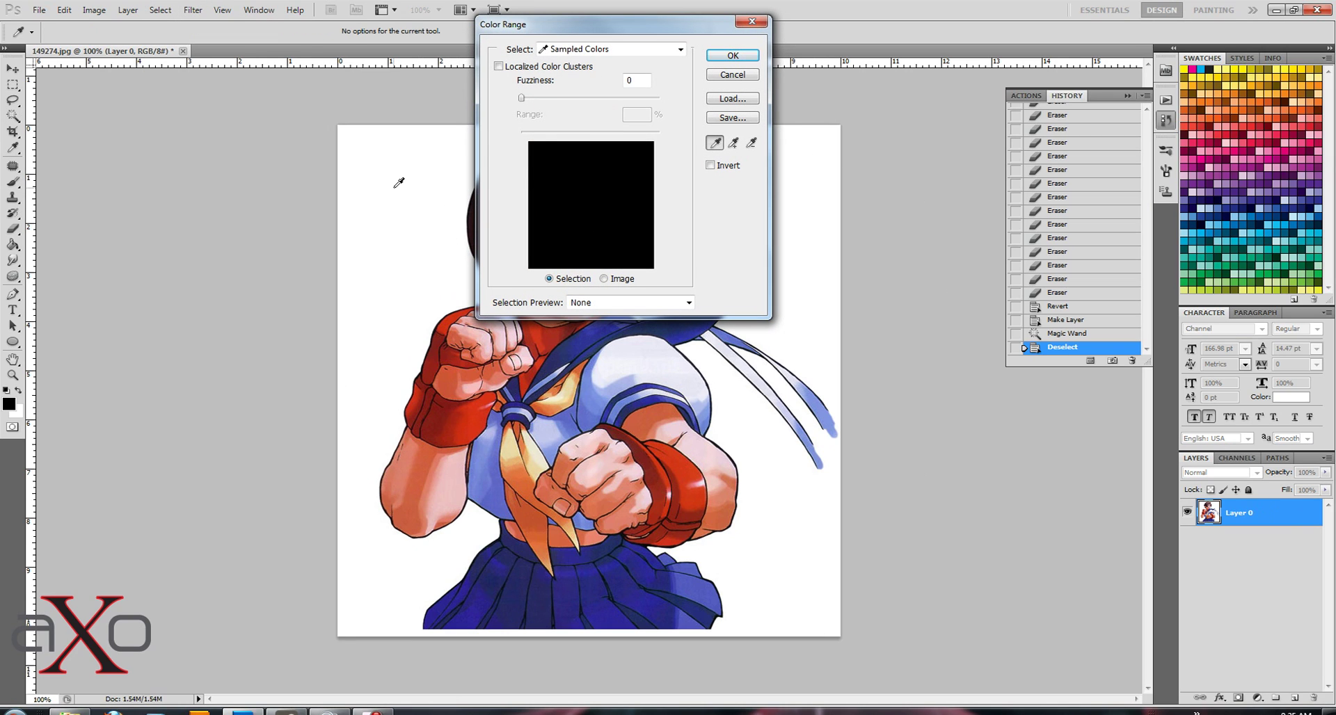
pyautogui.click(401, 178)
pyautogui.moveTo(523, 103); pyautogui.dragTo(579, 99)
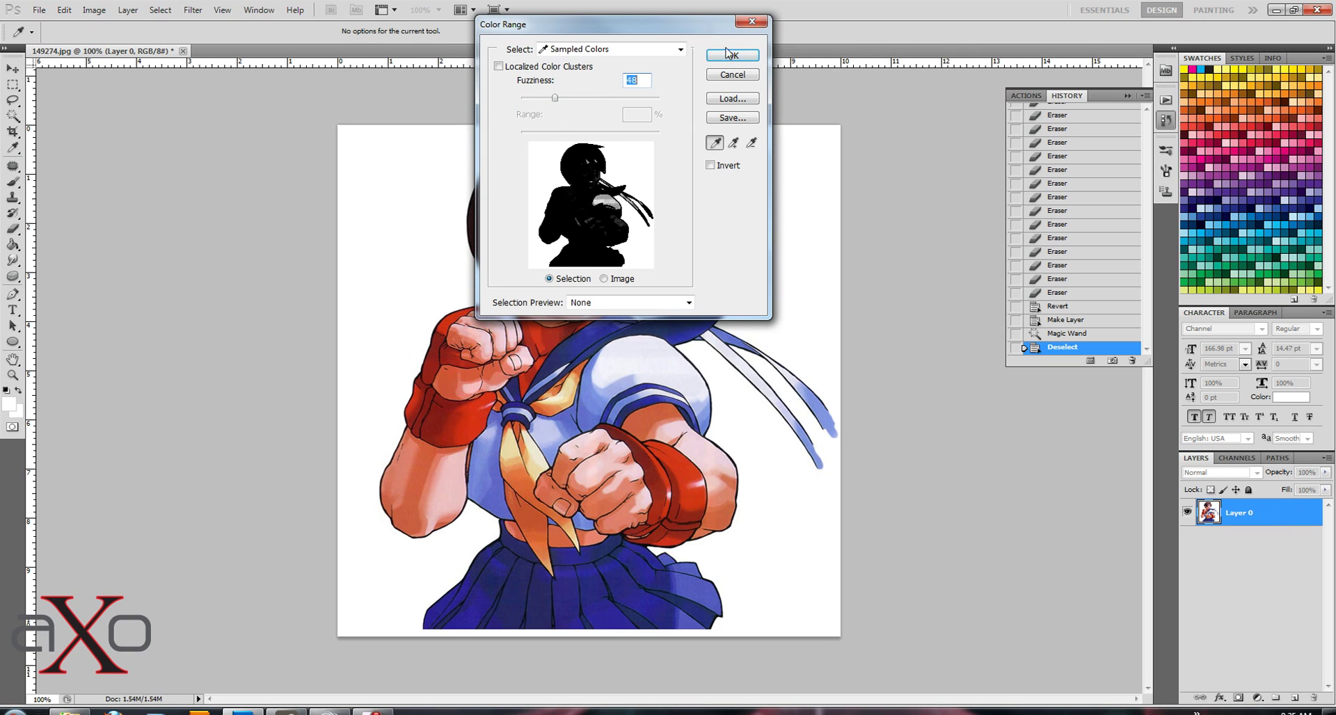
pyautogui.click(733, 55)
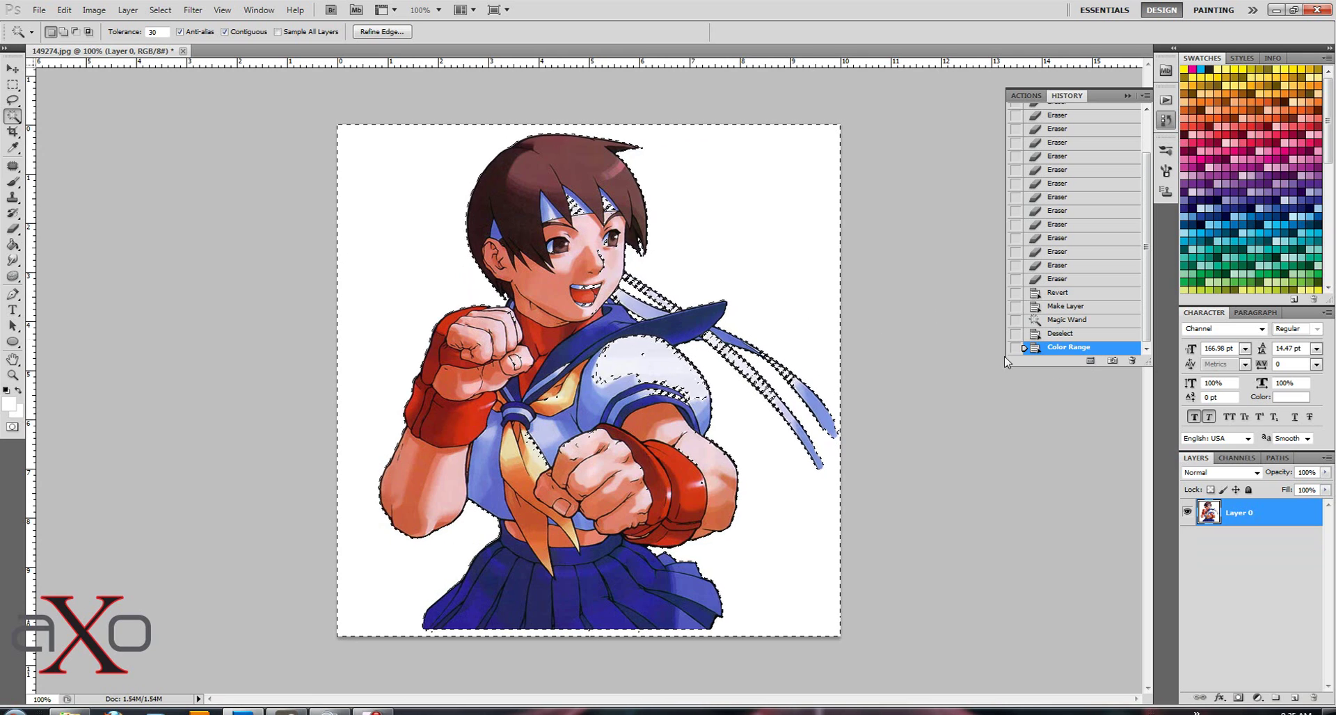
# Deselect, pick the Eraser and zoom to 500% around the top of the hair.
pyautogui.hotkey('ctrl', 'd')
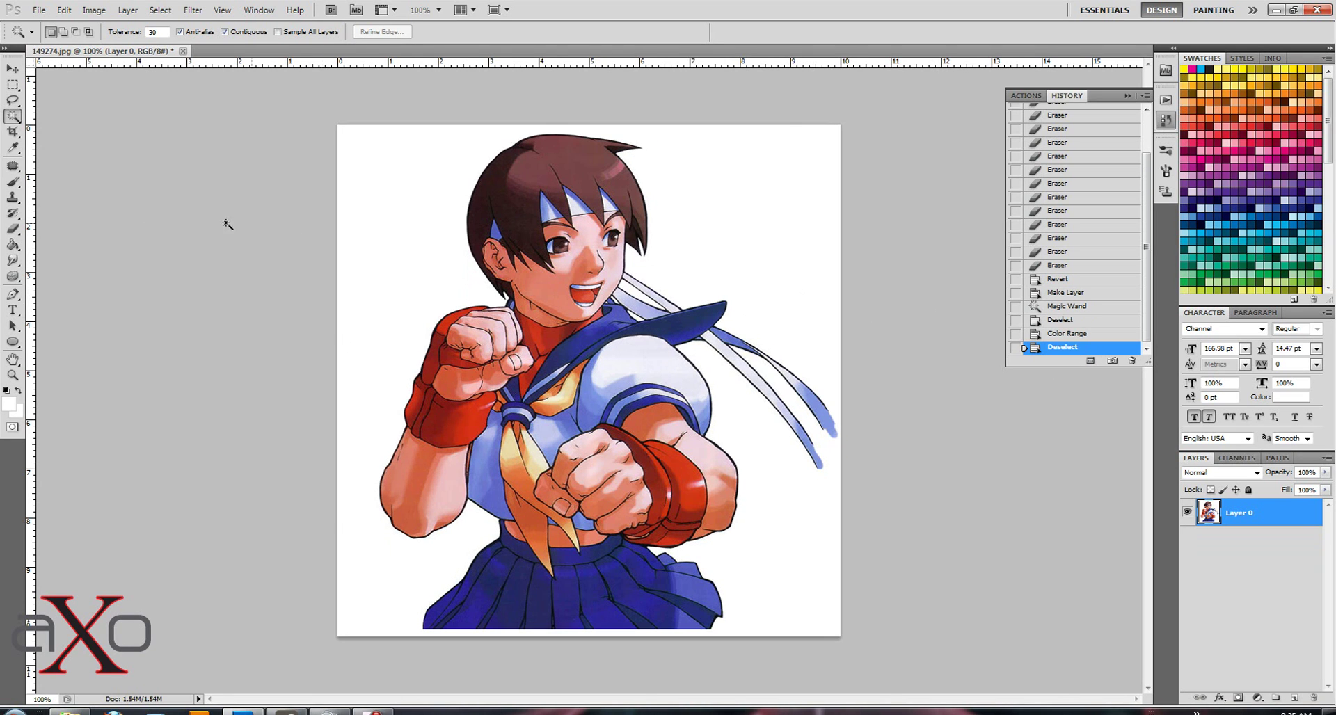
pyautogui.click(13, 229)
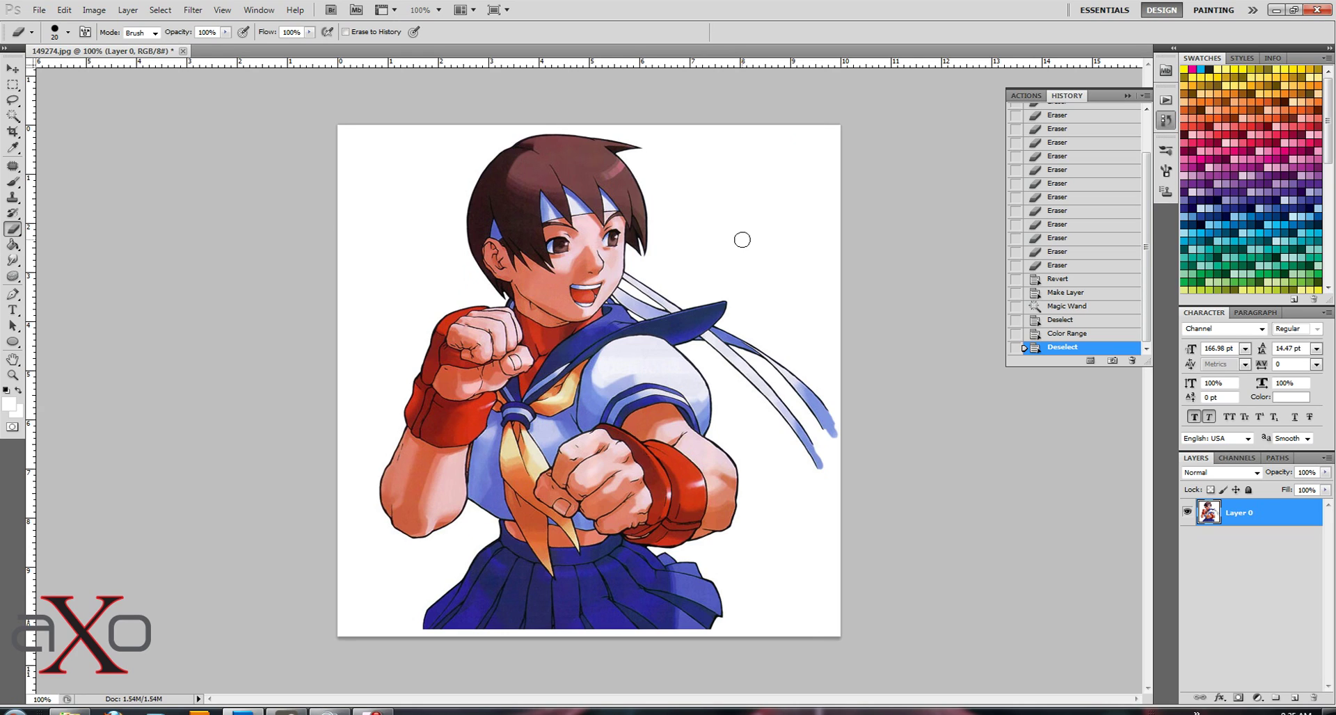
pyautogui.hotkey('ctrl', '+')
pyautogui.hotkey('ctrl', '+')
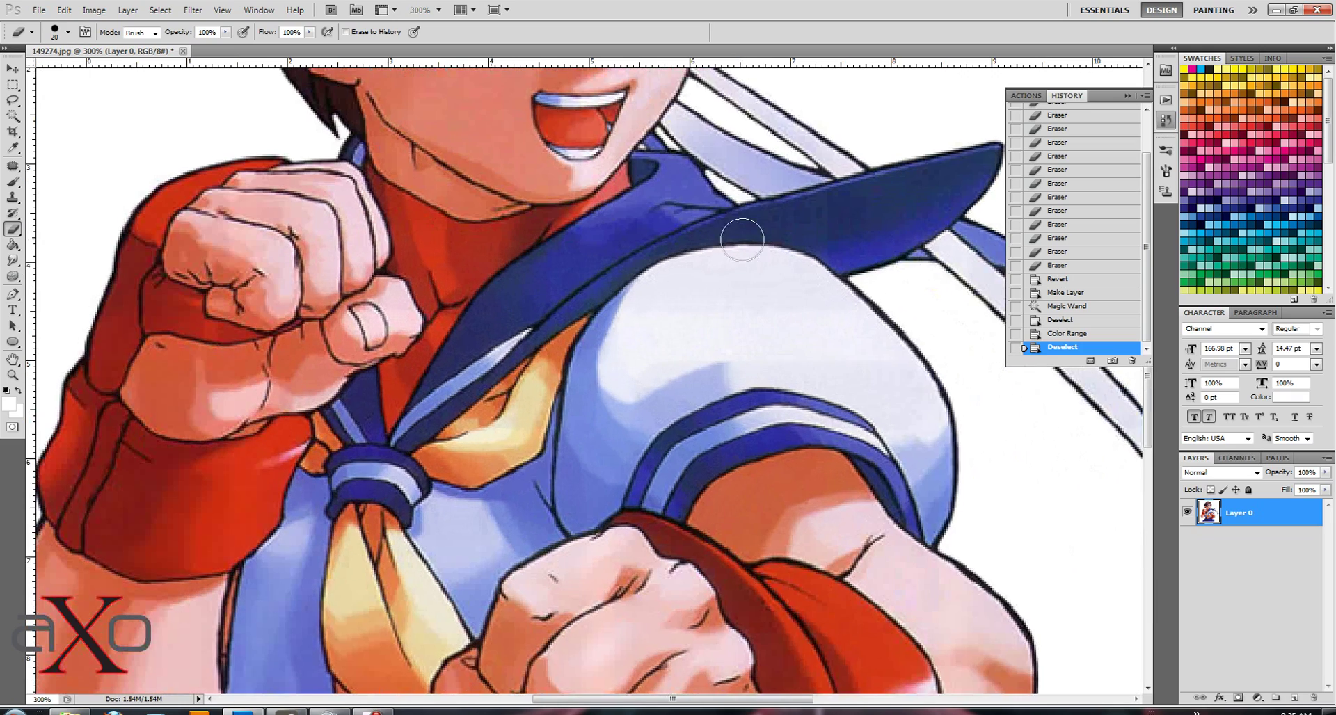
pyautogui.scroll(5, 723, 292)
pyautogui.scroll(3, 720, 328)
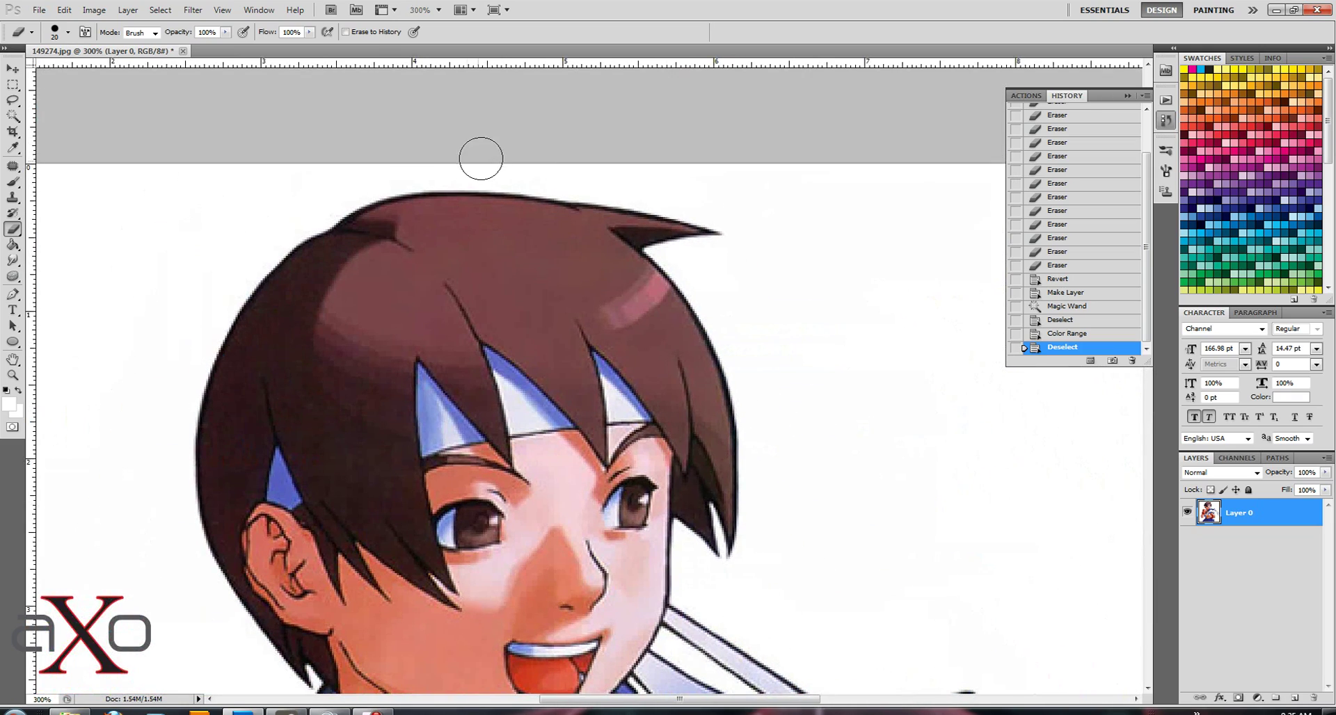
pyautogui.moveTo(456, 169)
pyautogui.mouseDown()
pyautogui.moveTo(620, 179)
pyautogui.moveTo(532, 165)
pyautogui.moveTo(707, 200)
pyautogui.moveTo(650, 149)
pyautogui.moveTo(812, 248)
pyautogui.moveTo(722, 202)
pyautogui.moveTo(782, 239)
pyautogui.moveTo(764, 218)
pyautogui.mouseUp()
pyautogui.hotkey('ctrl', '+')
pyautogui.hotkey('ctrl', '+')
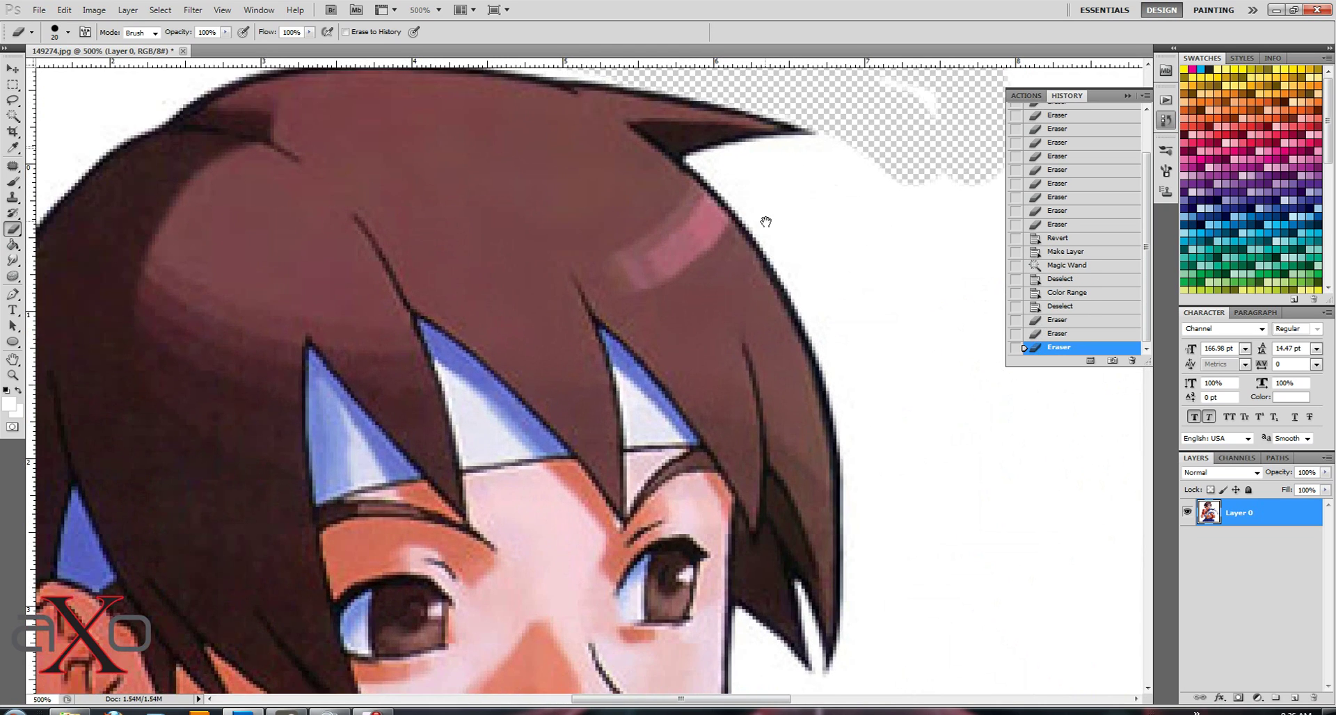
pyautogui.hotkey('ctrl', '+')
pyautogui.scroll(5, 554, 445)
pyautogui.moveTo(553, 445)
pyautogui.mouseDown()
pyautogui.moveTo(668, 403)
pyautogui.moveTo(645, 378)
pyautogui.moveTo(587, 370)
pyautogui.mouseUp()
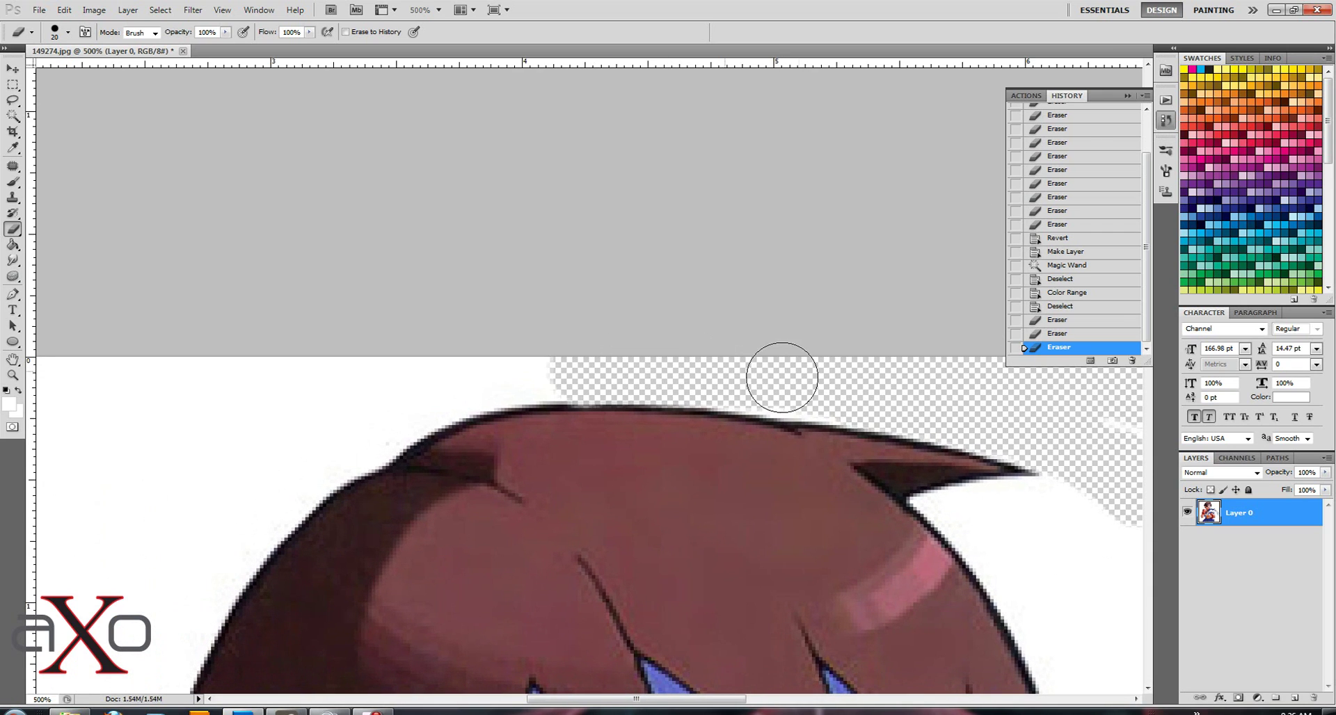
# Erase the white background along the top of the hair and right of its tip.
pyautogui.moveTo(764, 379); pyautogui.dragTo(1067, 430)
pyautogui.moveTo(1047, 509); pyautogui.dragTo(724, 426)
pyautogui.moveTo(735, 370)
pyautogui.mouseDown()
pyautogui.moveTo(782, 422)
pyautogui.moveTo(763, 443)
pyautogui.moveTo(736, 437)
pyautogui.moveTo(786, 445)
pyautogui.moveTo(893, 366)
pyautogui.moveTo(874, 407)
pyautogui.moveTo(890, 432)
pyautogui.moveTo(841, 436)
pyautogui.moveTo(842, 421)
pyautogui.moveTo(727, 442)
pyautogui.moveTo(802, 444)
pyautogui.moveTo(778, 527)
pyautogui.moveTo(789, 554)
pyautogui.moveTo(701, 467)
pyautogui.moveTo(778, 610)
pyautogui.moveTo(724, 480)
pyautogui.mouseUp()
pyautogui.moveTo(782, 623)
pyautogui.mouseDown()
pyautogui.moveTo(845, 564)
pyautogui.moveTo(842, 591)
pyautogui.moveTo(867, 565)
pyautogui.moveTo(834, 606)
pyautogui.moveTo(844, 569)
pyautogui.mouseUp()
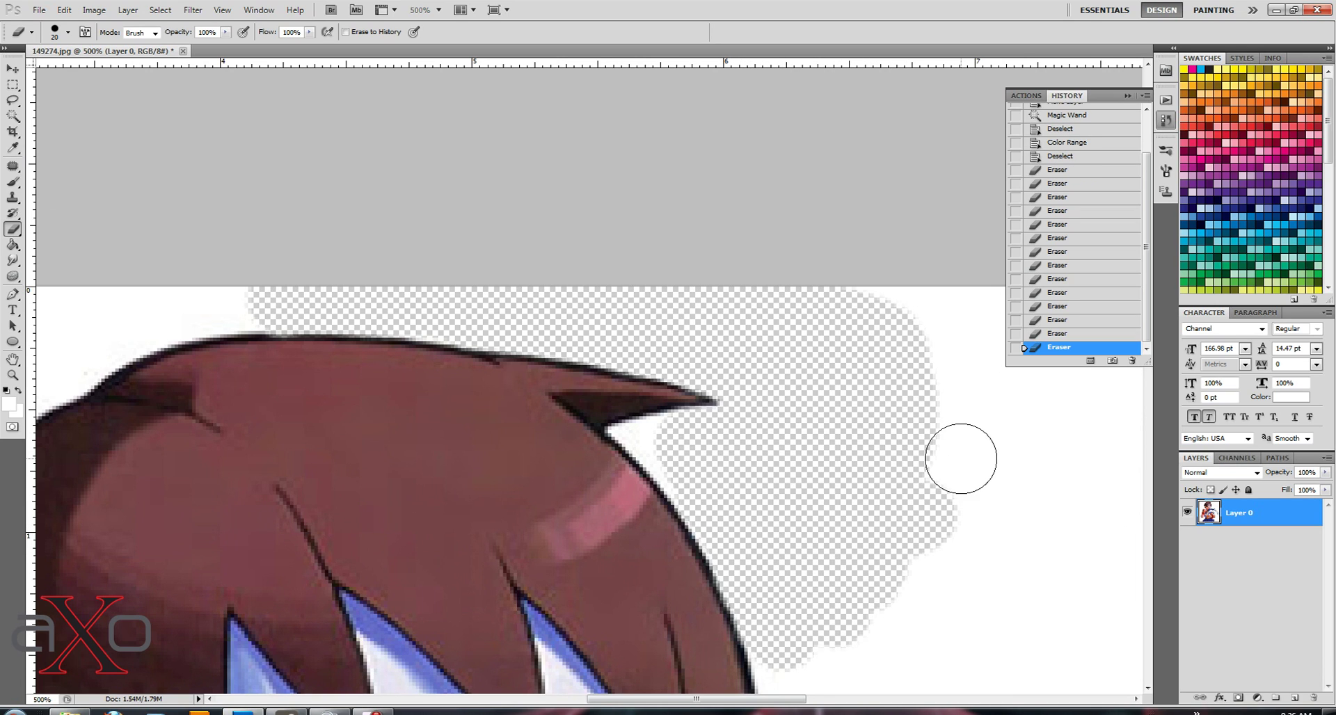
pyautogui.moveTo(853, 292)
pyautogui.mouseDown()
pyautogui.moveTo(946, 302)
pyautogui.moveTo(973, 489)
pyautogui.moveTo(925, 364)
pyautogui.mouseUp()
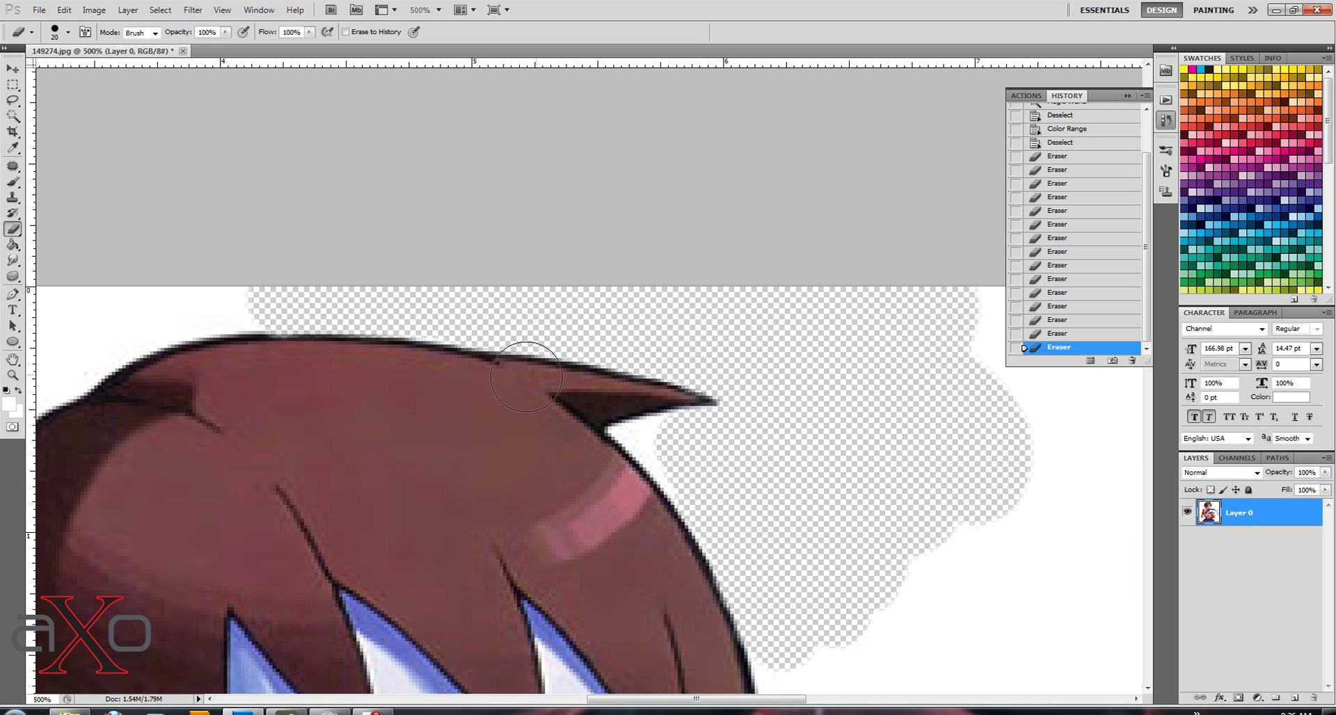
pyautogui.scroll(-3, 408, 383)
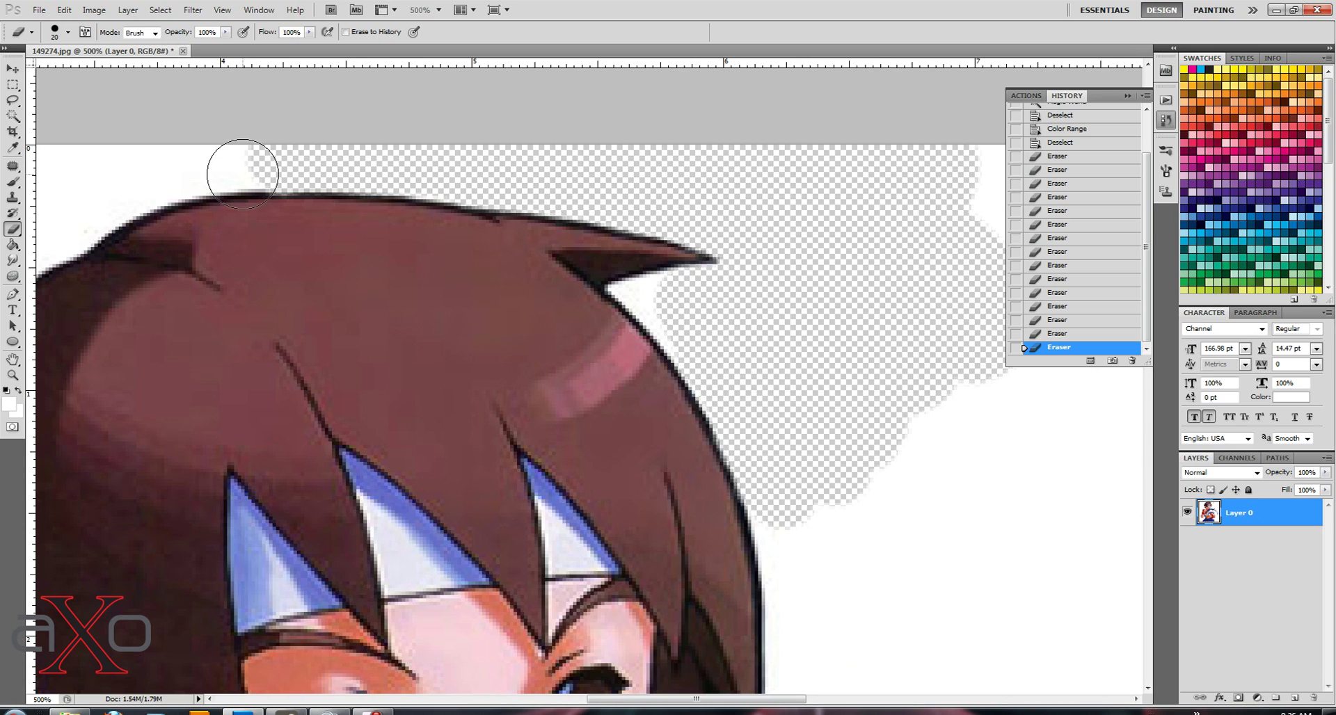
pyautogui.moveTo(243, 174); pyautogui.dragTo(334, 131)
# Revert the file and convert the Background into Layer 0 again.
pyautogui.click(39, 9)
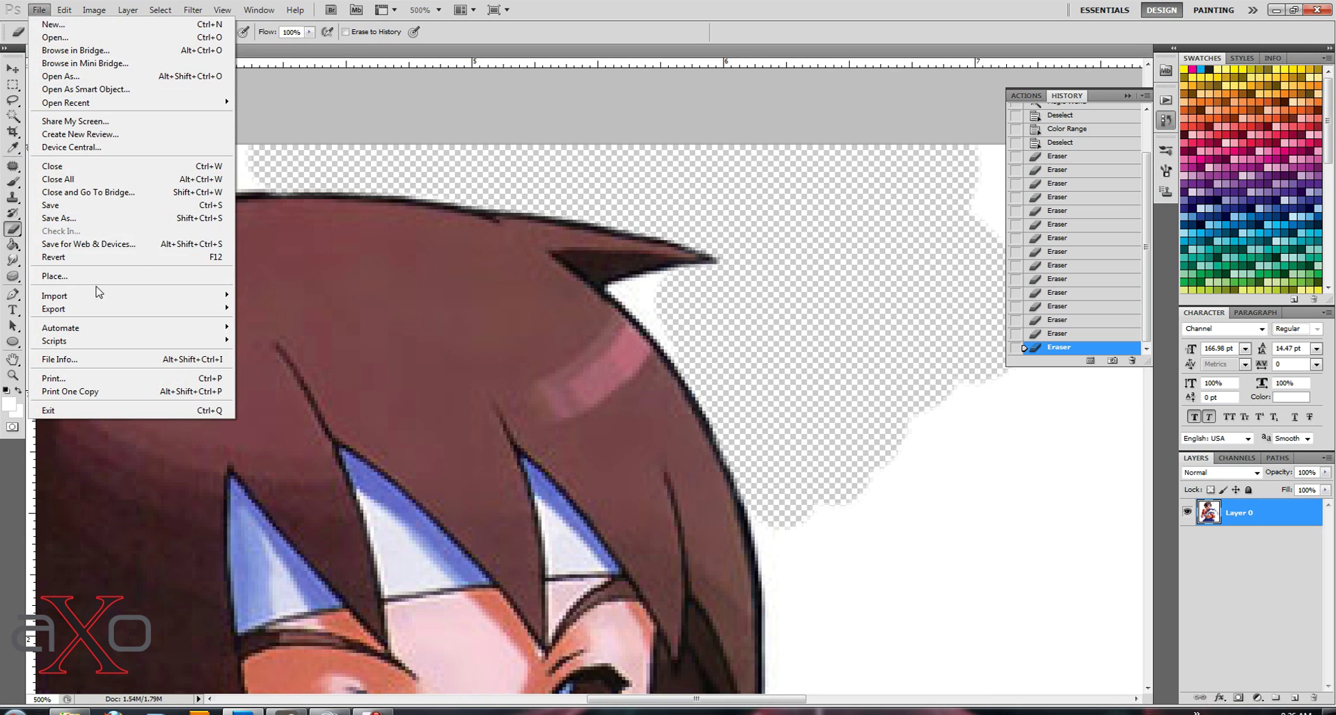
pyautogui.click(98, 257)
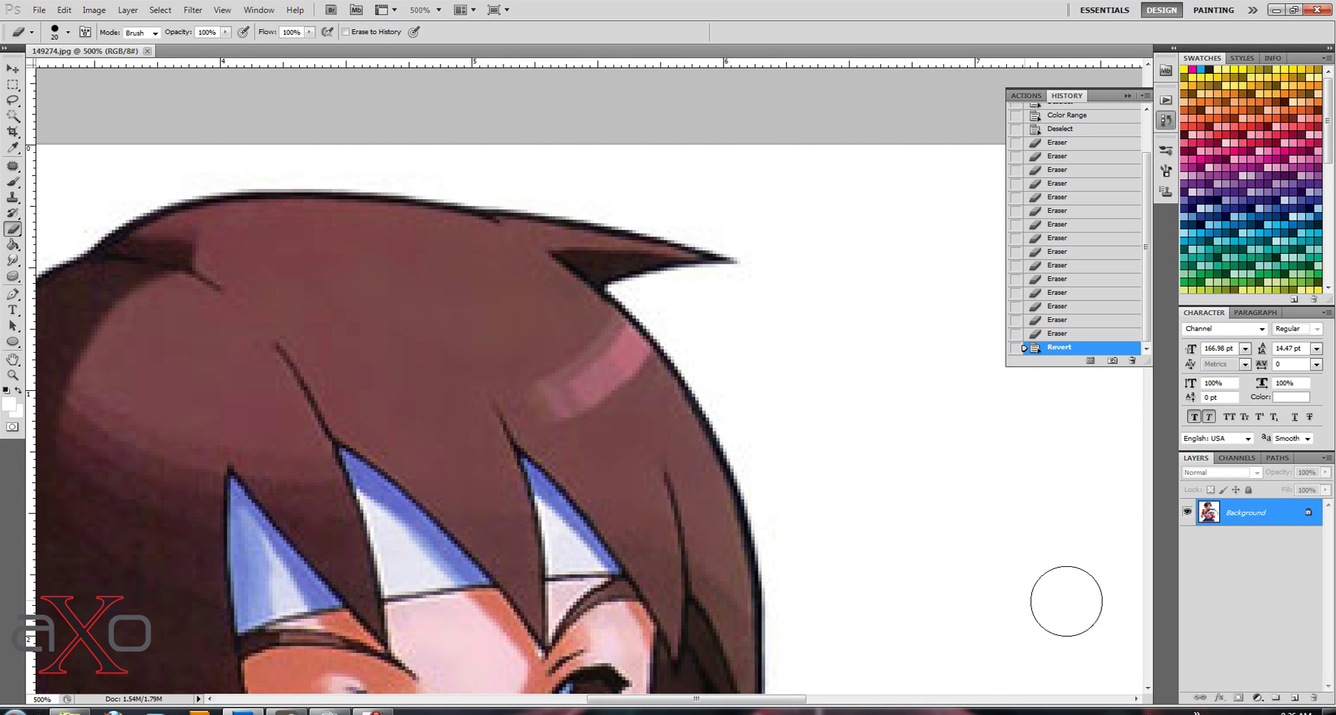
pyautogui.doubleClick(1253, 522)
pyautogui.click(516, 135)
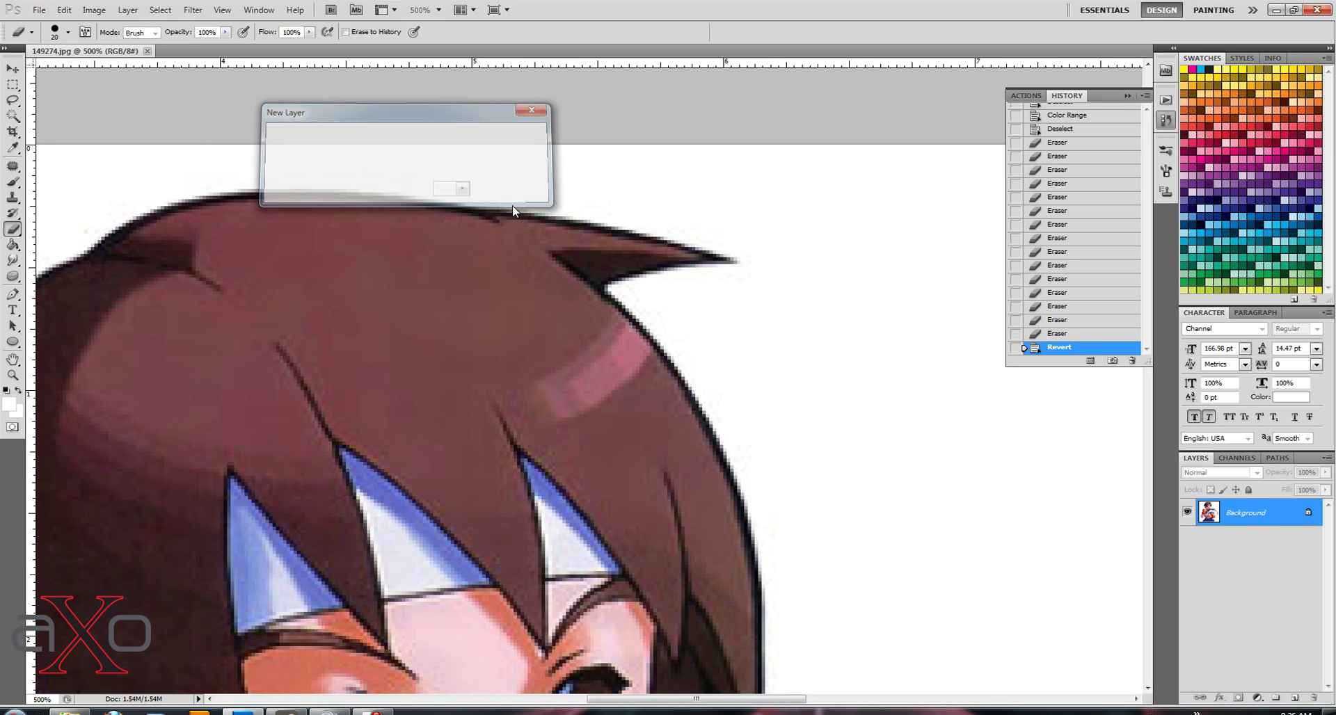
# Zoom out to 200% with the view centred on the head.
pyautogui.press('z')
pyautogui.keyDown('alt'); pyautogui.click(490, 401); pyautogui.keyUp('alt')
pyautogui.keyDown('alt'); pyautogui.click(491, 401); pyautogui.keyUp('alt')
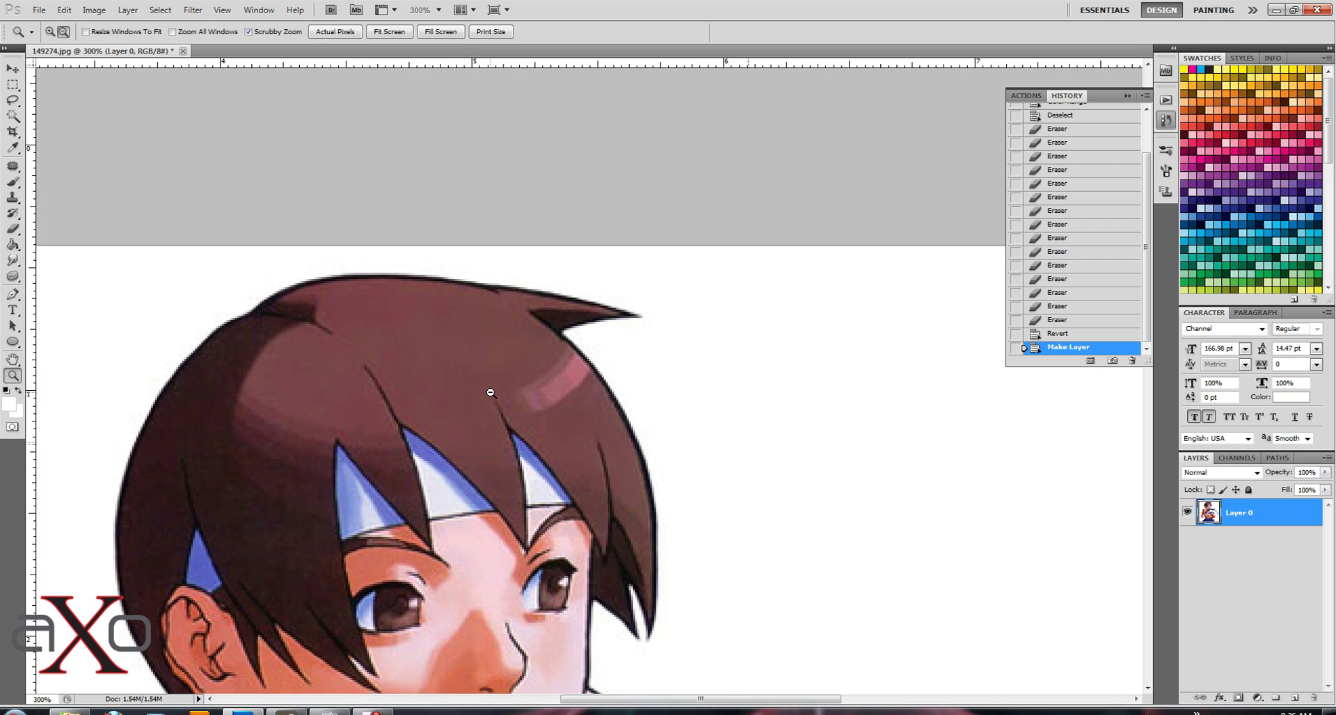
pyautogui.moveTo(561, 384); pyautogui.dragTo(645, 244)
pyautogui.keyDown('alt'); pyautogui.click(648, 270); pyautogui.keyUp('alt')
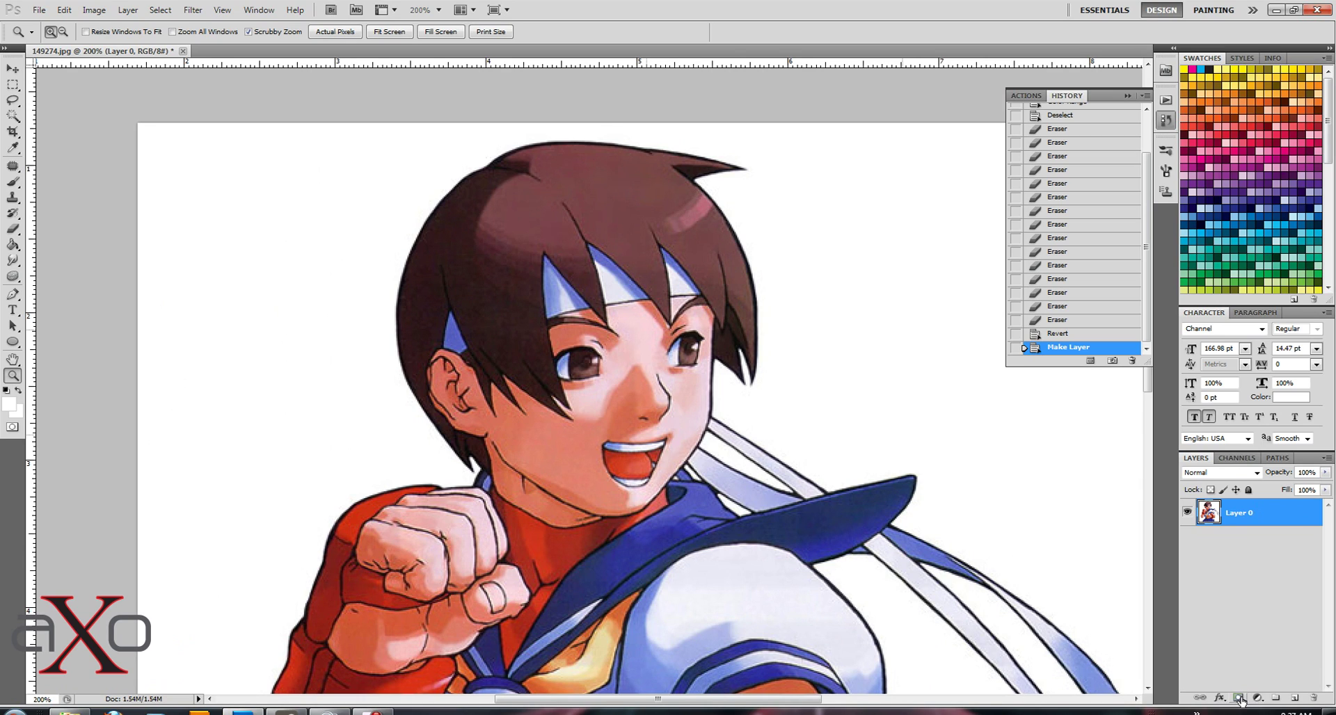
# Add a layer mask to Layer 0 and paint black to hide the white beside the hair.
pyautogui.click(1239, 697)
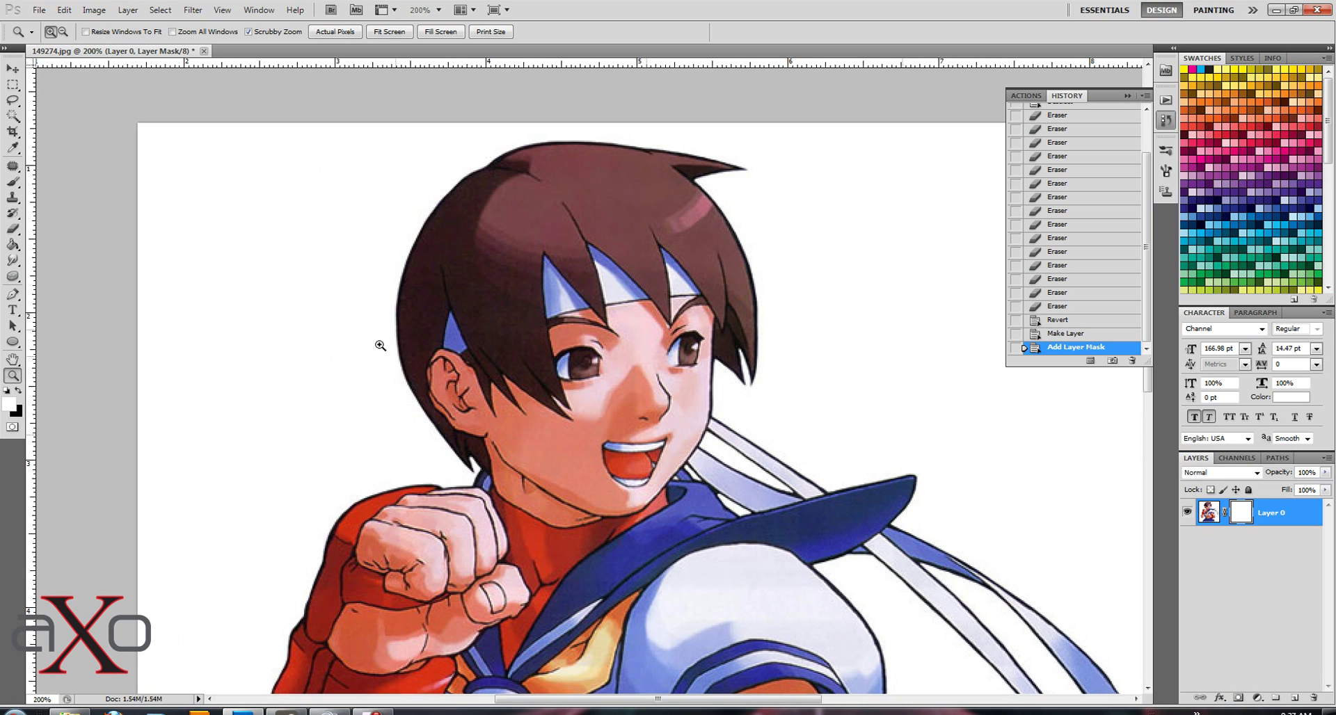
pyautogui.click(12, 182)
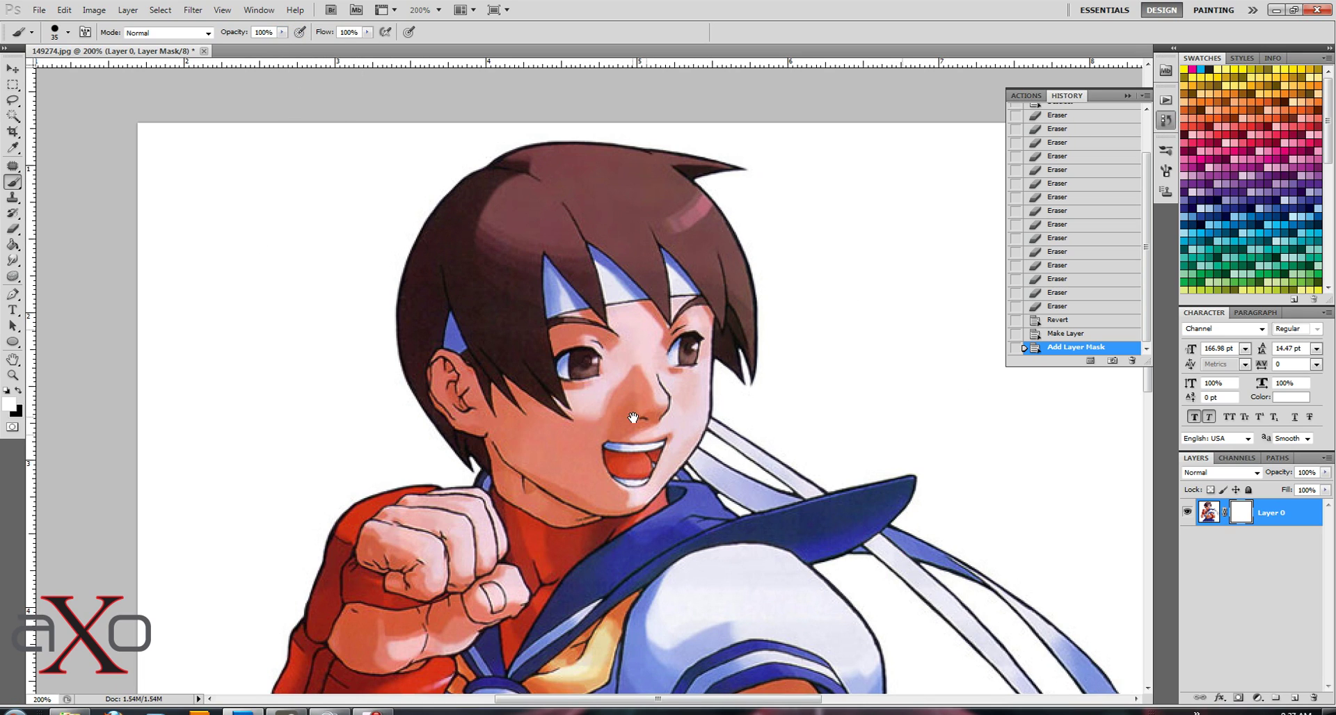
pyautogui.moveTo(630, 418); pyautogui.dragTo(451, 416)
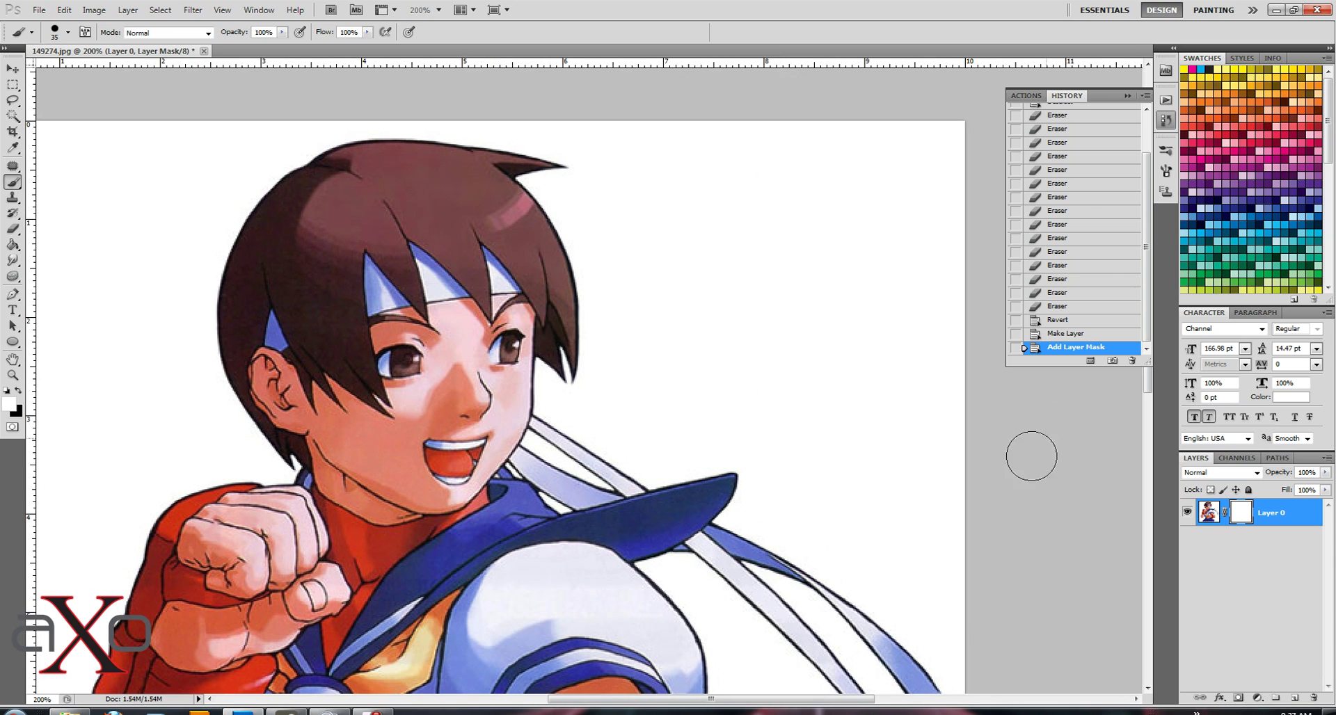
pyautogui.press('x')
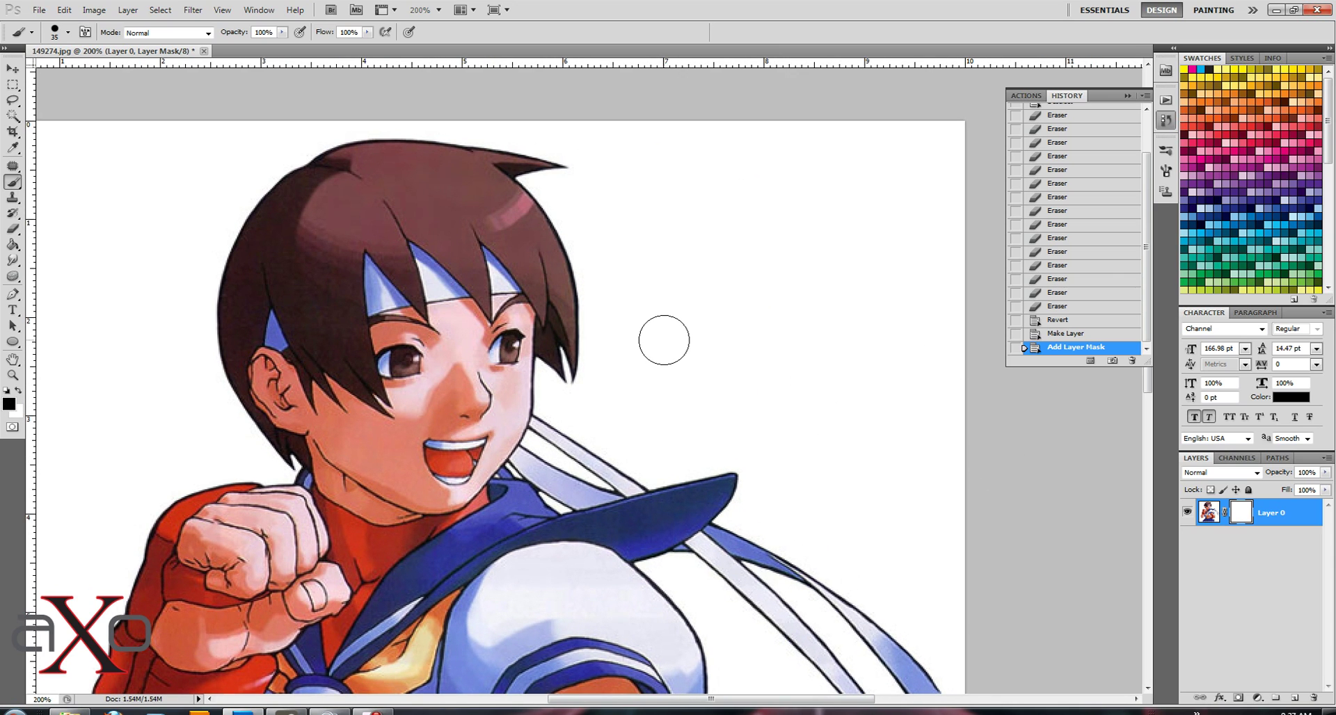
pyautogui.hotkey('ctrl', '+')
pyautogui.hotkey('ctrl', '+')
pyautogui.hotkey('ctrl', '+')
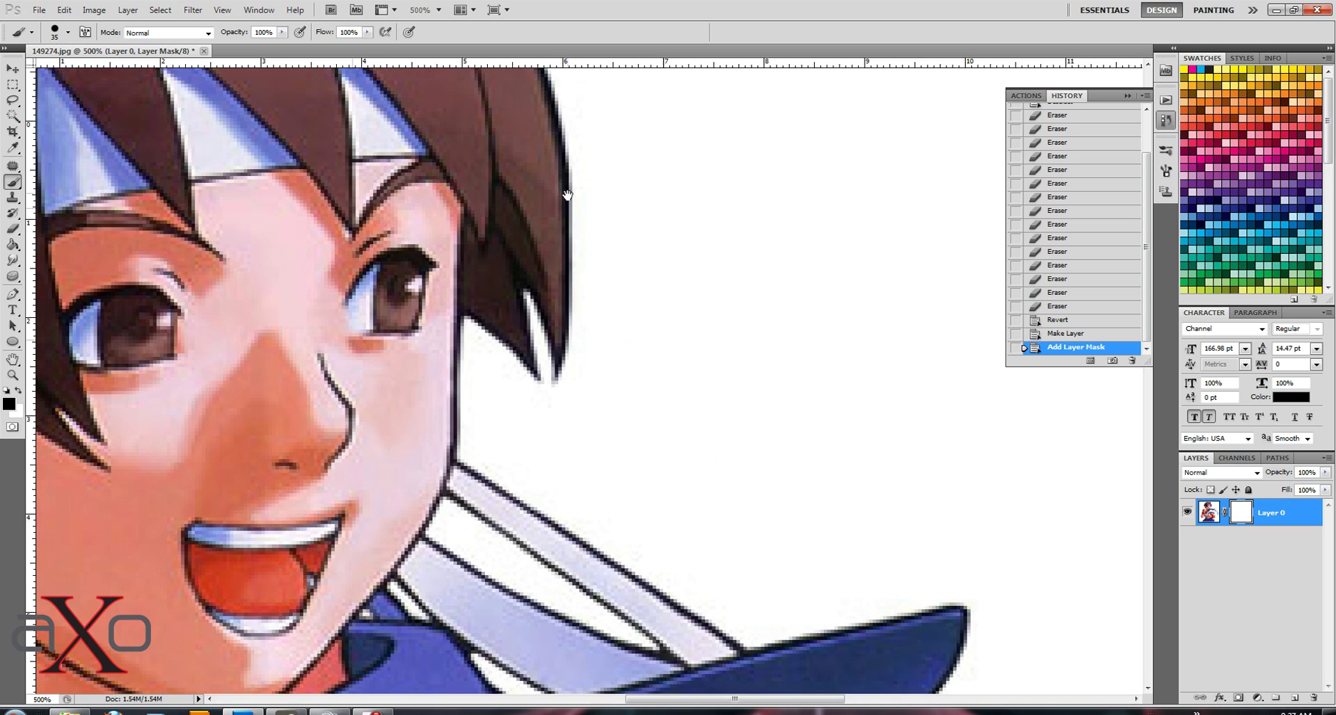
pyautogui.moveTo(566, 191); pyautogui.dragTo(514, 402)
pyautogui.moveTo(483, 119); pyautogui.dragTo(605, 356)
pyautogui.moveTo(613, 439)
pyautogui.mouseDown()
pyautogui.moveTo(615, 558)
pyautogui.moveTo(568, 237)
pyautogui.moveTo(558, 290)
pyautogui.moveTo(587, 525)
pyautogui.mouseUp()
pyautogui.moveTo(591, 435)
pyautogui.mouseDown()
pyautogui.moveTo(585, 423)
pyautogui.moveTo(573, 560)
pyautogui.mouseUp()
pyautogui.moveTo(585, 452); pyautogui.dragTo(662, 305)
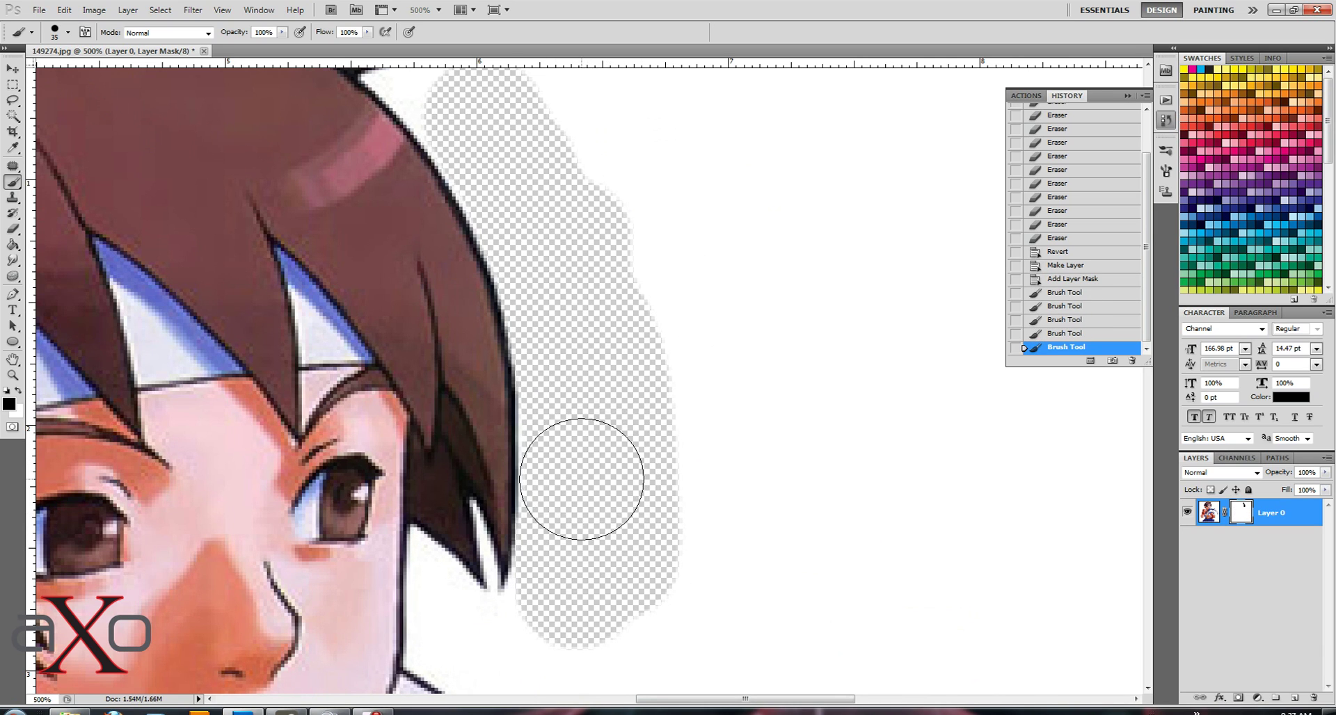
pyautogui.moveTo(658, 362)
pyautogui.mouseDown()
pyautogui.moveTo(971, 262)
pyautogui.moveTo(879, 294)
pyautogui.moveTo(940, 270)
pyautogui.mouseUp()
pyautogui.moveTo(431, 389); pyautogui.dragTo(637, 311)
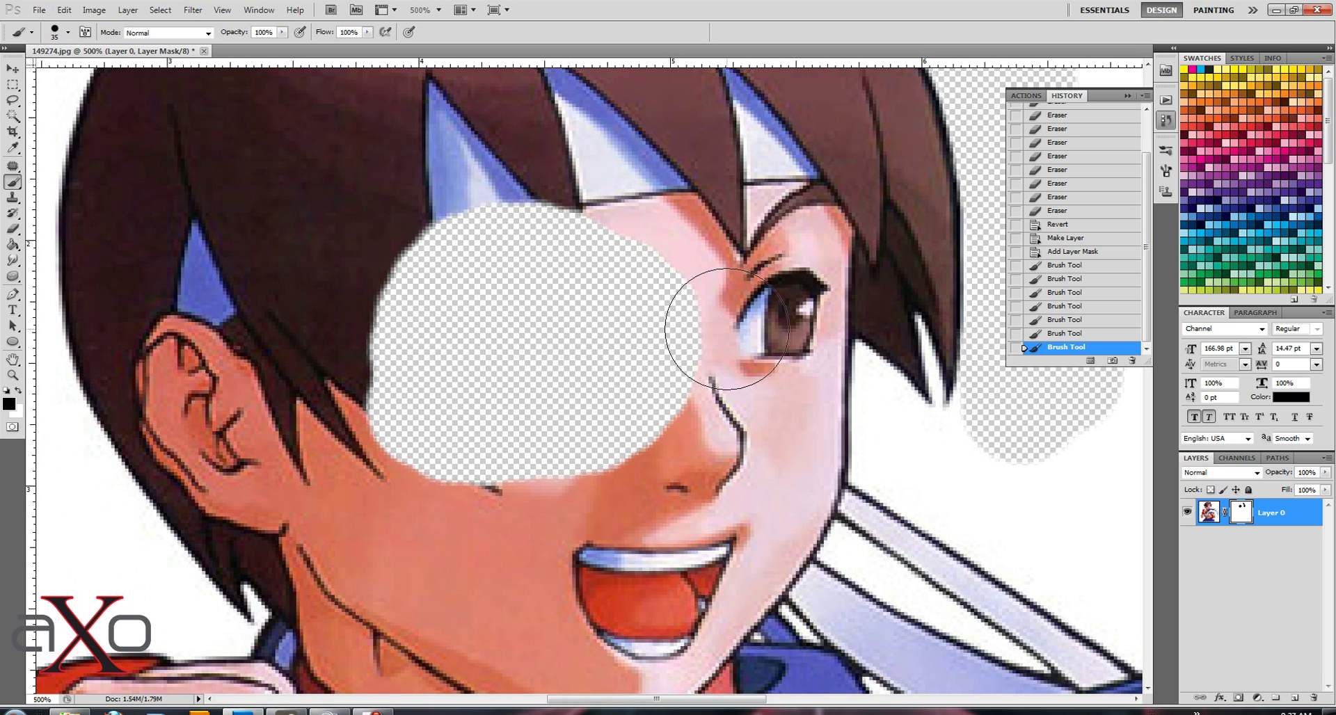
# Paint white to restore the masked face, hide more white, and touch up the hair tip edge with a smaller brush.
pyautogui.press('x')
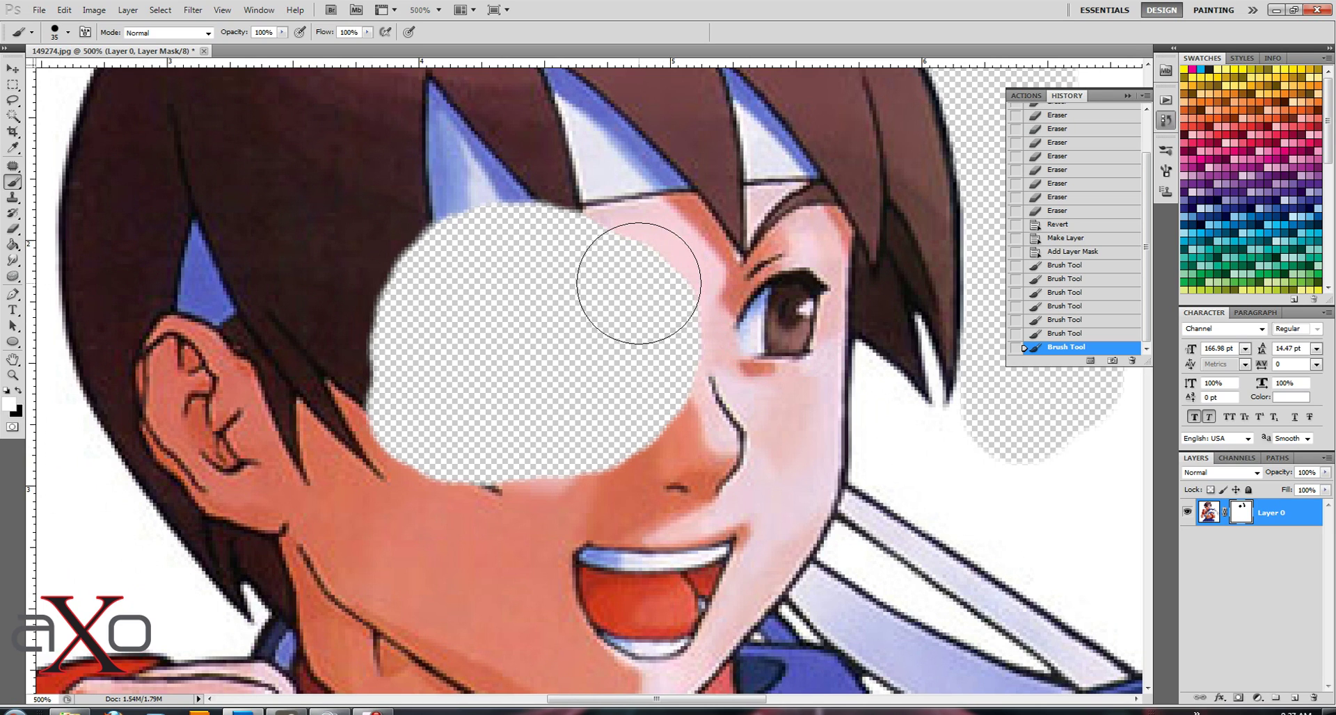
pyautogui.moveTo(585, 192)
pyautogui.mouseDown()
pyautogui.moveTo(487, 212)
pyautogui.moveTo(355, 351)
pyautogui.moveTo(486, 447)
pyautogui.moveTo(609, 453)
pyautogui.moveTo(632, 337)
pyautogui.moveTo(549, 307)
pyautogui.mouseUp()
pyautogui.moveTo(647, 304); pyautogui.dragTo(531, 525)
pyautogui.moveTo(684, 197)
pyautogui.mouseDown()
pyautogui.moveTo(632, 285)
pyautogui.moveTo(654, 444)
pyautogui.moveTo(556, 435)
pyautogui.mouseUp()
pyautogui.press('x')
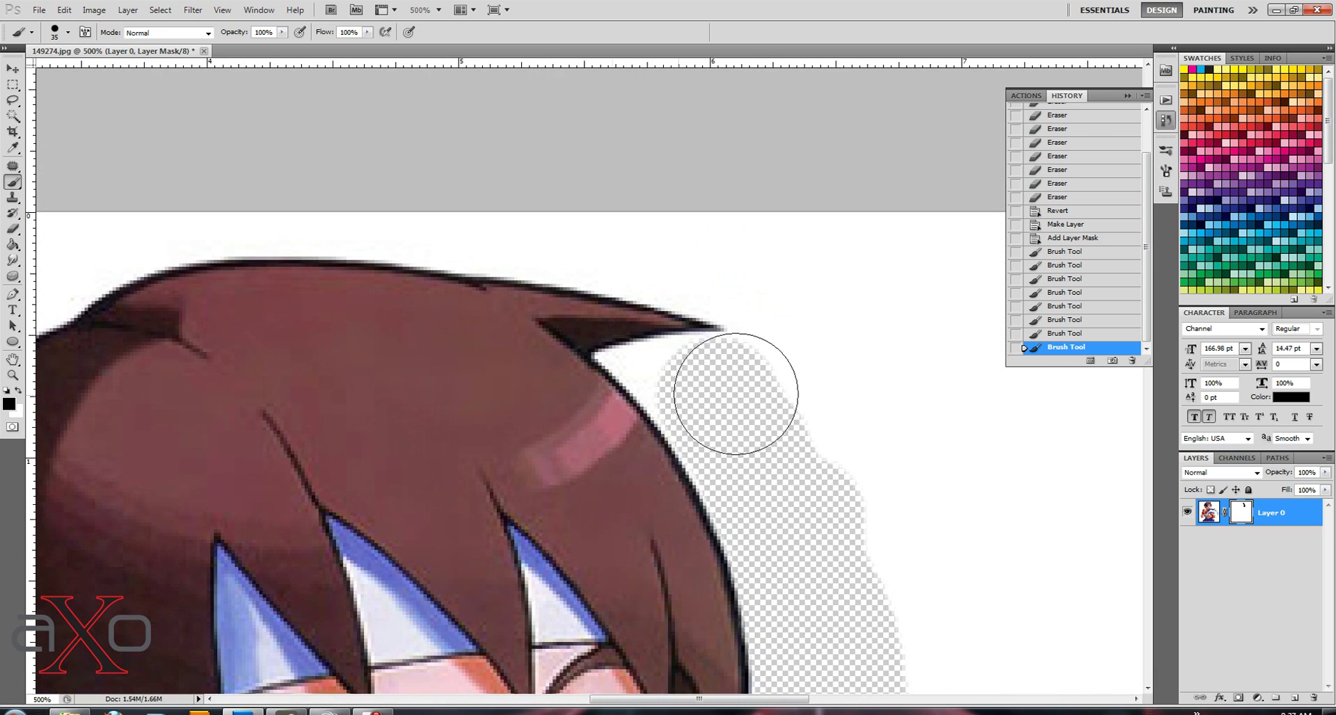
pyautogui.moveTo(800, 376)
pyautogui.mouseDown()
pyautogui.moveTo(913, 507)
pyautogui.moveTo(795, 306)
pyautogui.moveTo(647, 185)
pyautogui.moveTo(730, 254)
pyautogui.moveTo(428, 194)
pyautogui.moveTo(689, 238)
pyautogui.moveTo(846, 312)
pyautogui.mouseUp()
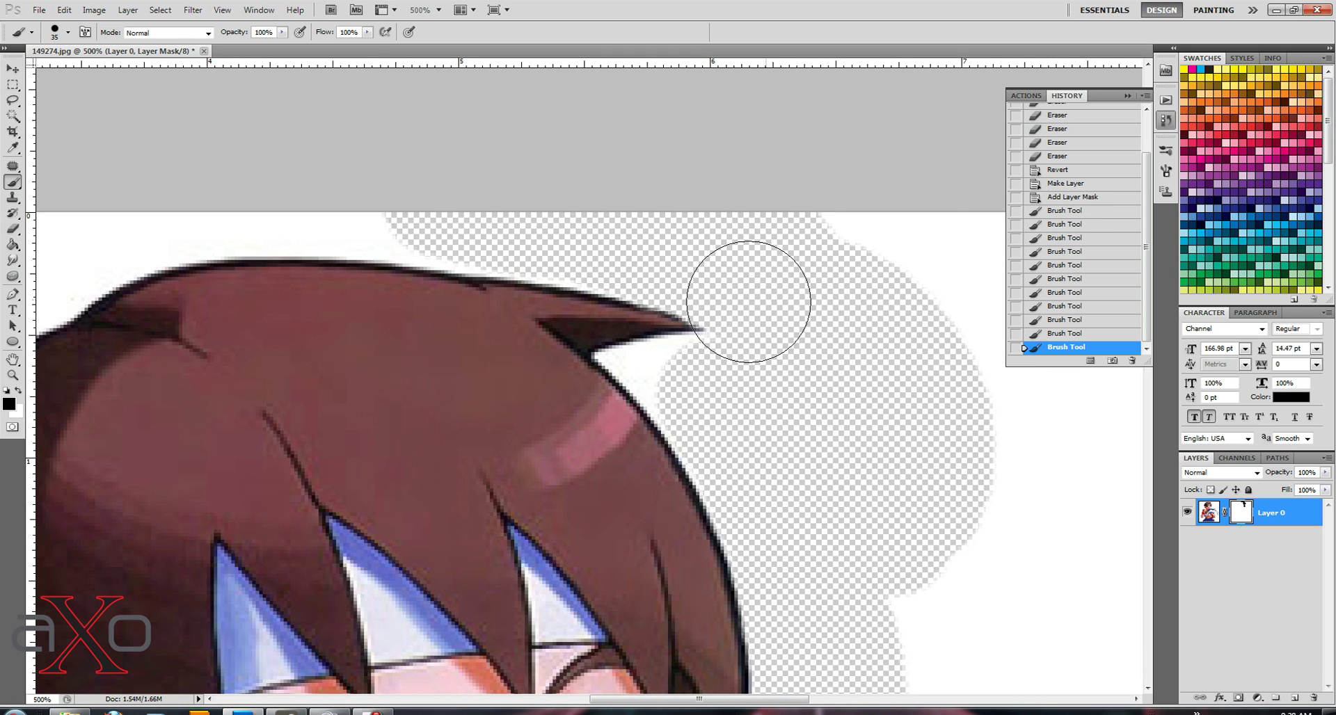
pyautogui.press('[')
pyautogui.press('[')
pyautogui.press('[')
pyautogui.press('[')
pyautogui.press('[')
pyautogui.press('x')
pyautogui.moveTo(631, 314)
pyautogui.mouseDown()
pyautogui.moveTo(660, 308)
pyautogui.moveTo(696, 324)
pyautogui.mouseUp()
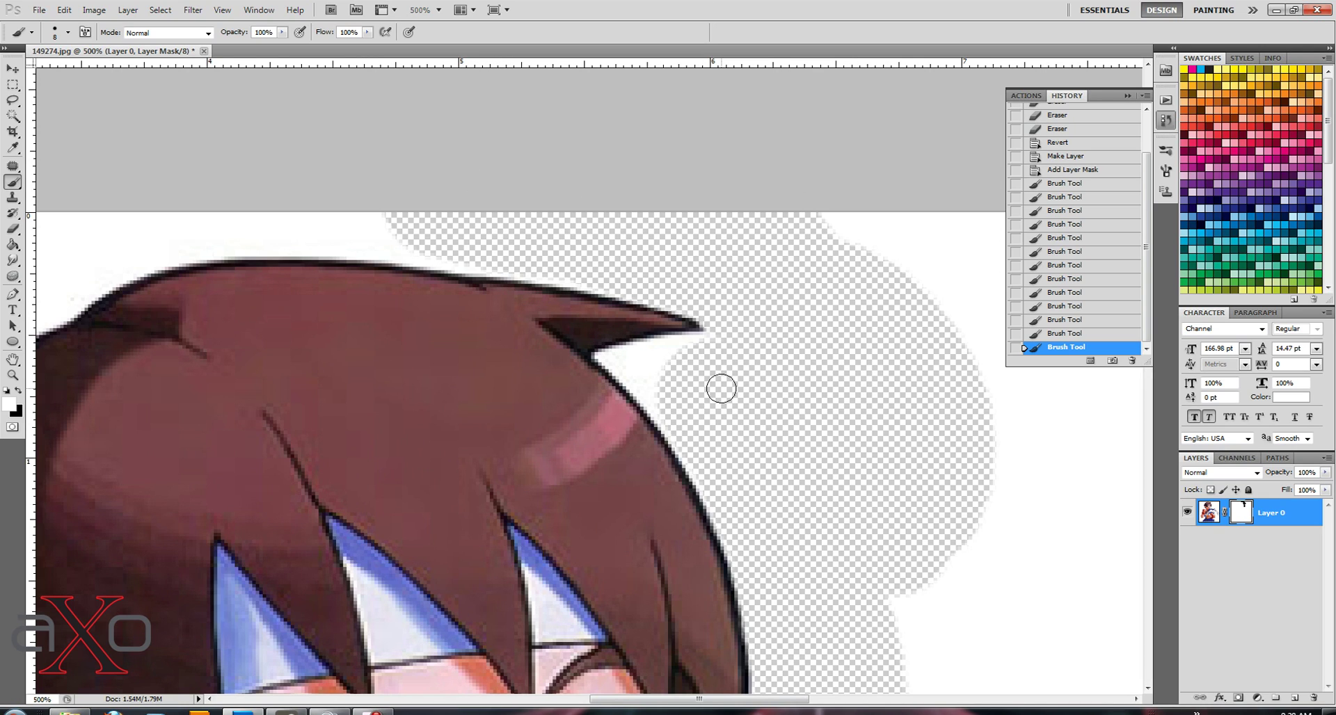
# Revert the masked image, remake Layer 0, and zoom back out to 200%.
pyautogui.click(39, 10)
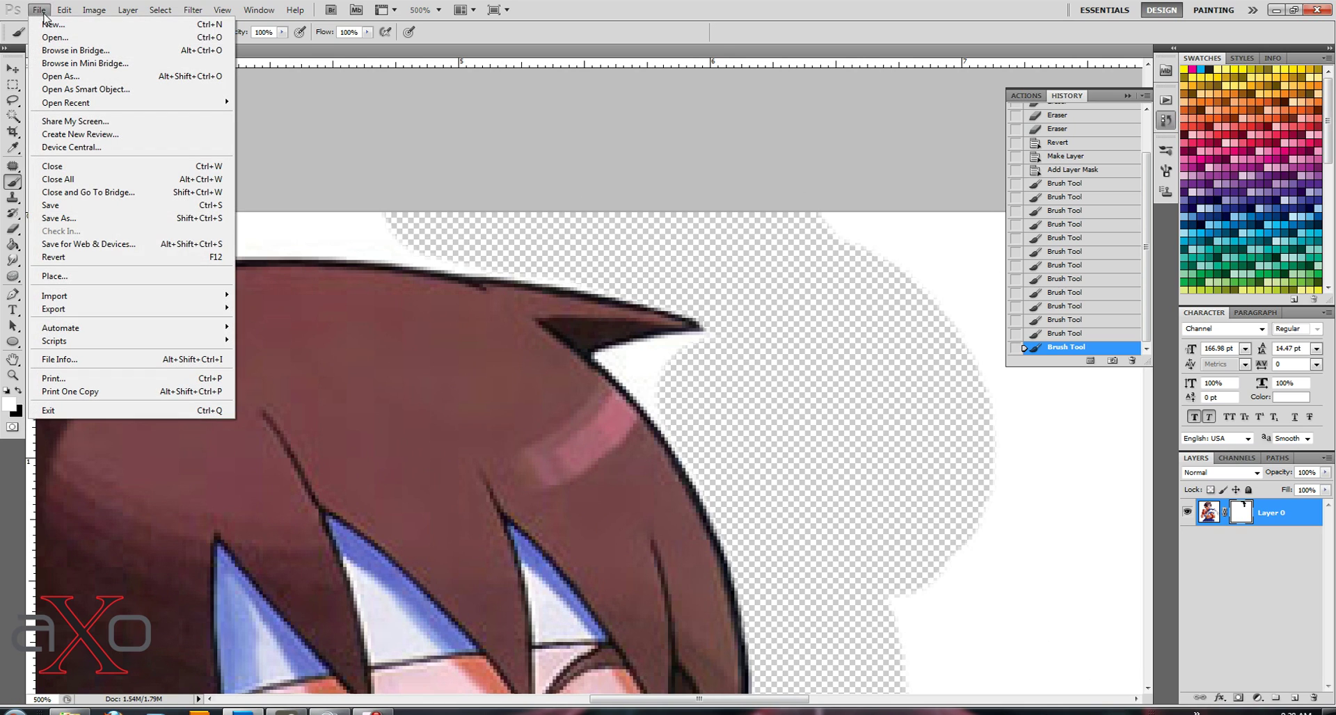
pyautogui.click(100, 258)
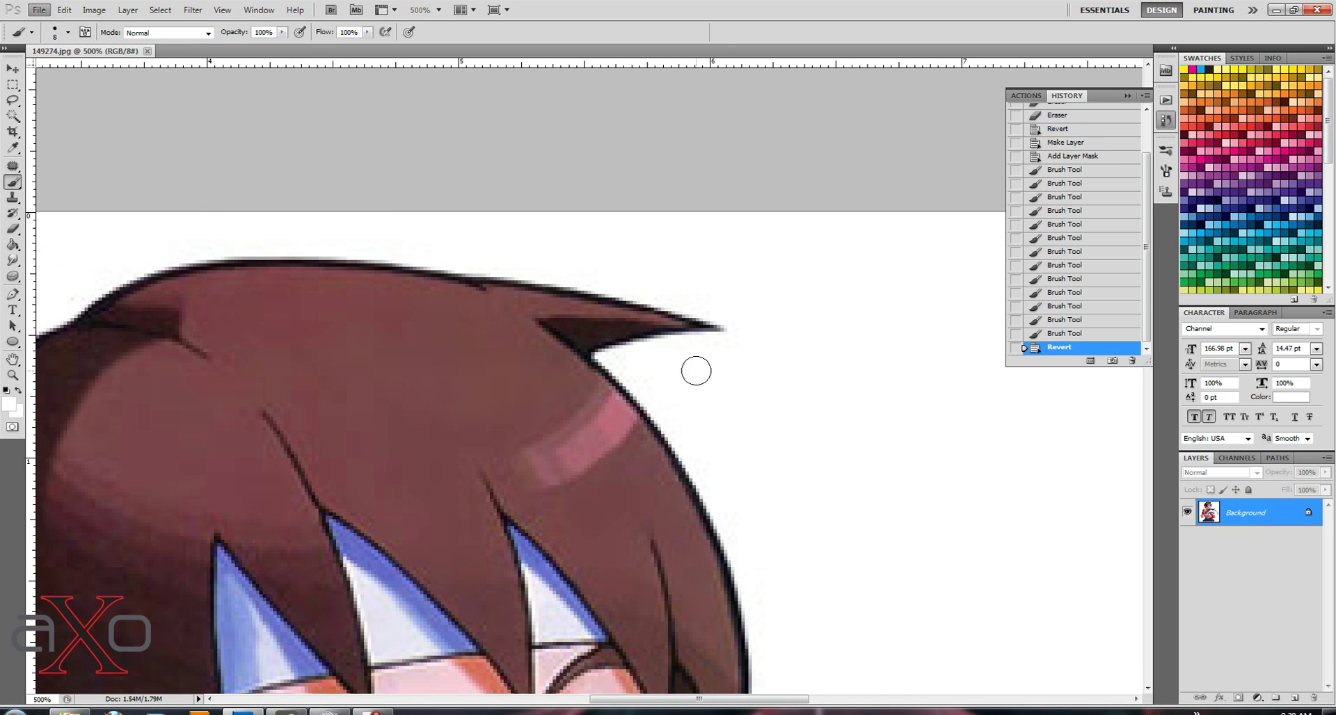
pyautogui.hotkey('ctrl', 'shift', 'n')
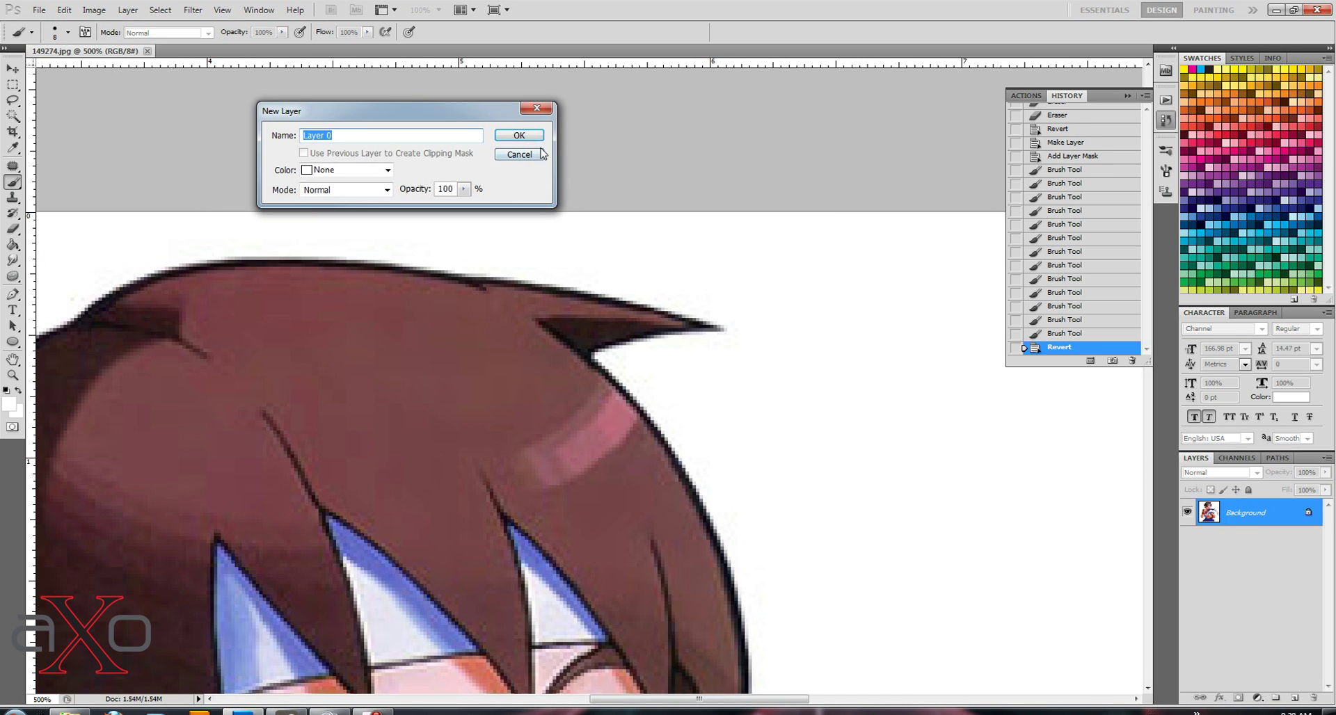
pyautogui.click(521, 135)
pyautogui.moveTo(344, 363); pyautogui.dragTo(588, 340)
pyautogui.press('z')
pyautogui.keyDown('alt'); pyautogui.click(588, 339); pyautogui.keyUp('alt')
pyautogui.keyDown('alt'); pyautogui.click(588, 340); pyautogui.keyUp('alt')
pyautogui.keyDown('alt'); pyautogui.click(587, 341); pyautogui.keyUp('alt')
pyautogui.scroll(-3, 672, 428)
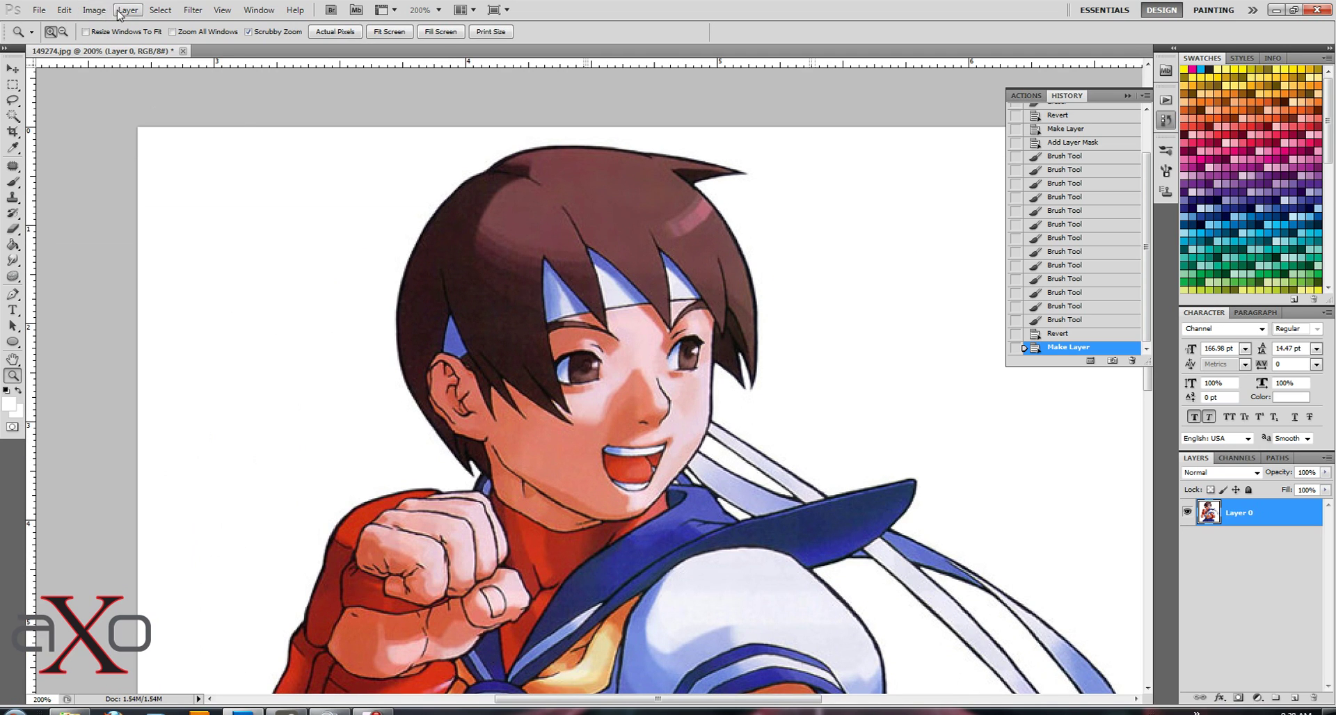
# Set Image Size resolution to 200, enlarging the image from 1.54M to 6.71M.
pyautogui.click(94, 10)
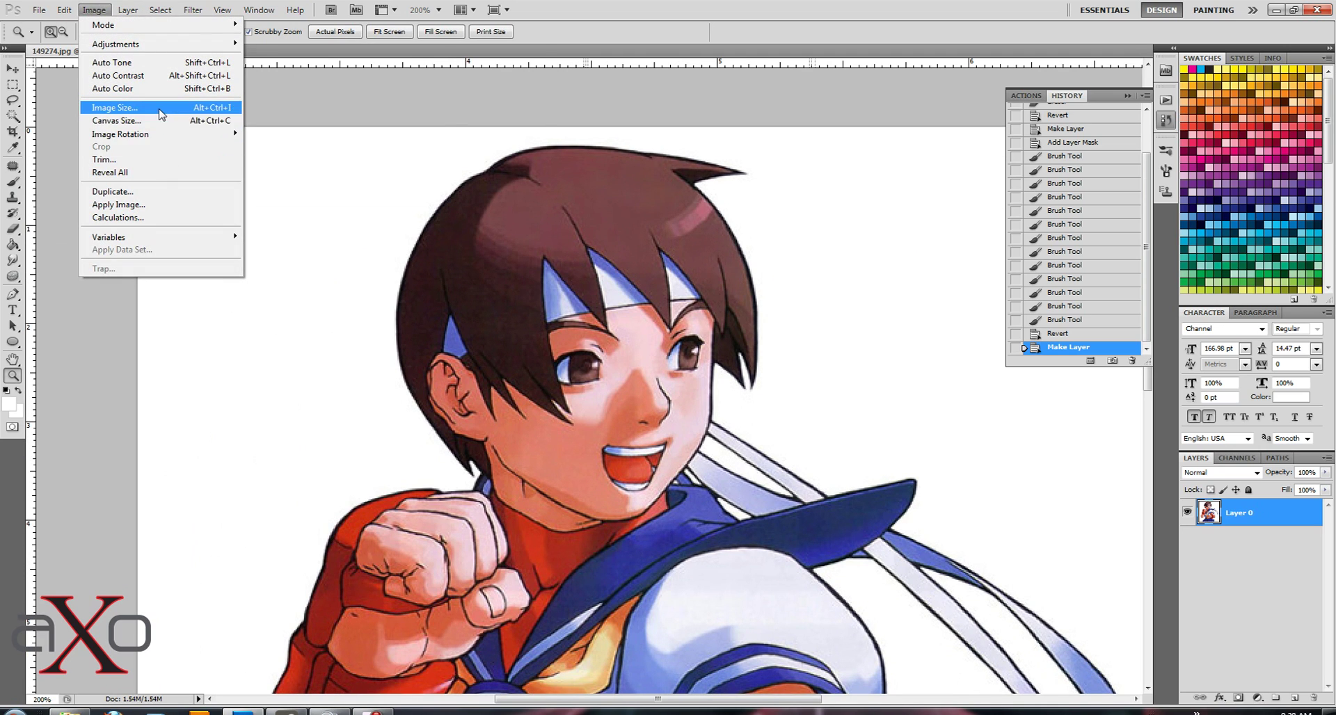
pyautogui.click(165, 108)
pyautogui.doubleClick(356, 215)
pyautogui.write('200')
pyautogui.press('Return')
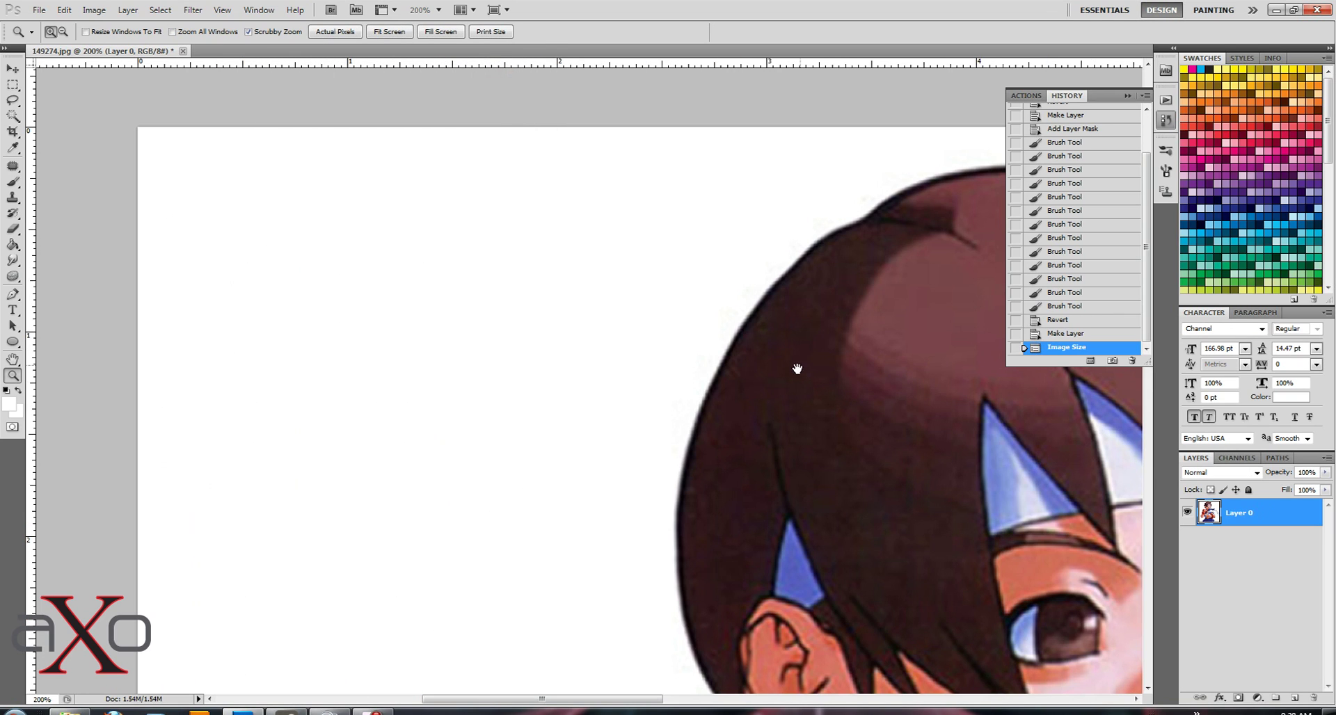
pyautogui.moveTo(692, 422); pyautogui.dragTo(519, 425)
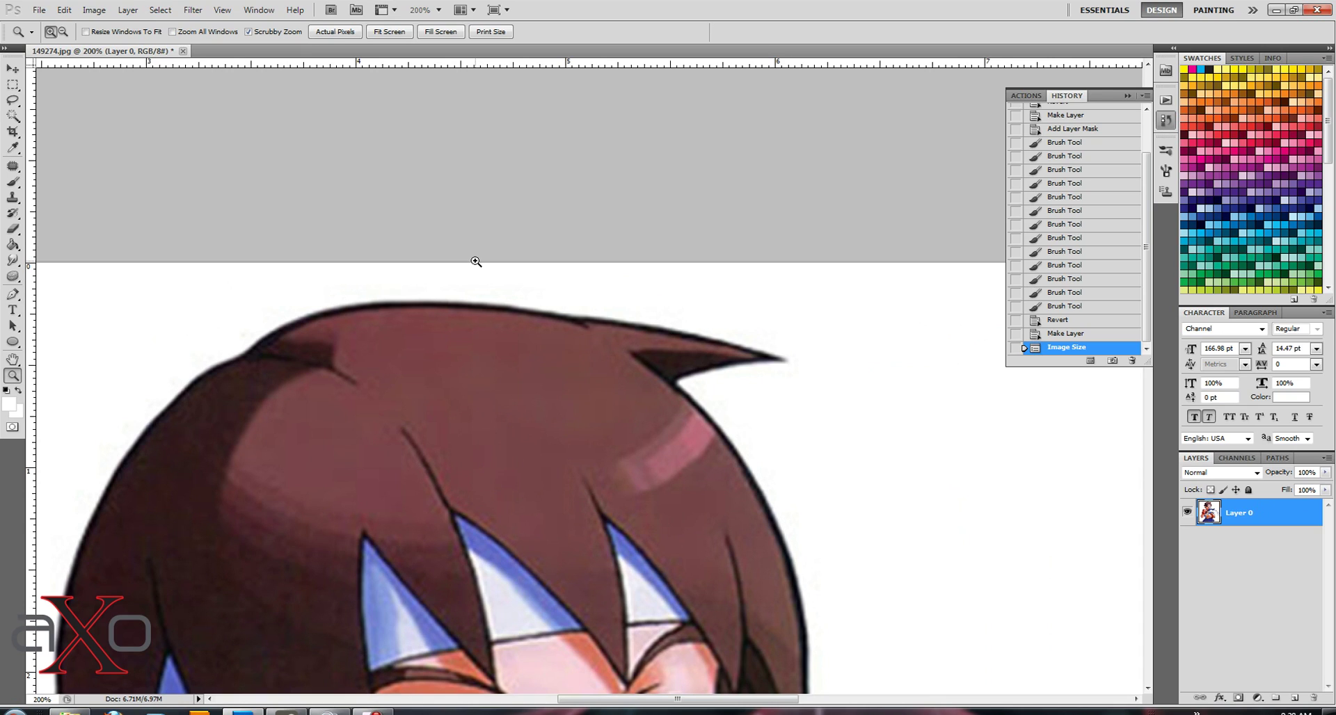
pyautogui.click(13, 295)
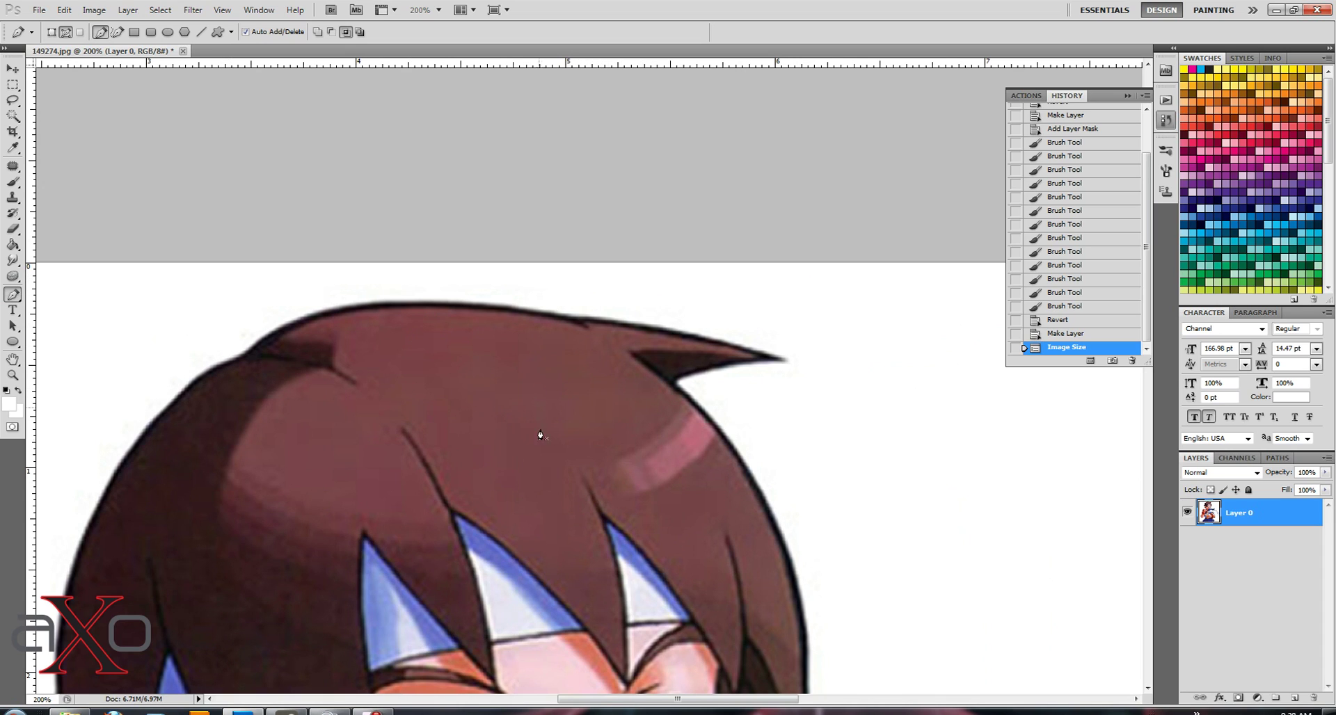
pyautogui.scroll(-2, 536, 443)
pyautogui.moveTo(216, 370); pyautogui.dragTo(478, 331)
pyautogui.moveTo(710, 372); pyautogui.dragTo(863, 474)
pyautogui.moveTo(811, 568); pyautogui.dragTo(690, 612)
pyautogui.moveTo(458, 551); pyautogui.dragTo(588, 591)
pyautogui.moveTo(252, 500); pyautogui.dragTo(191, 556)
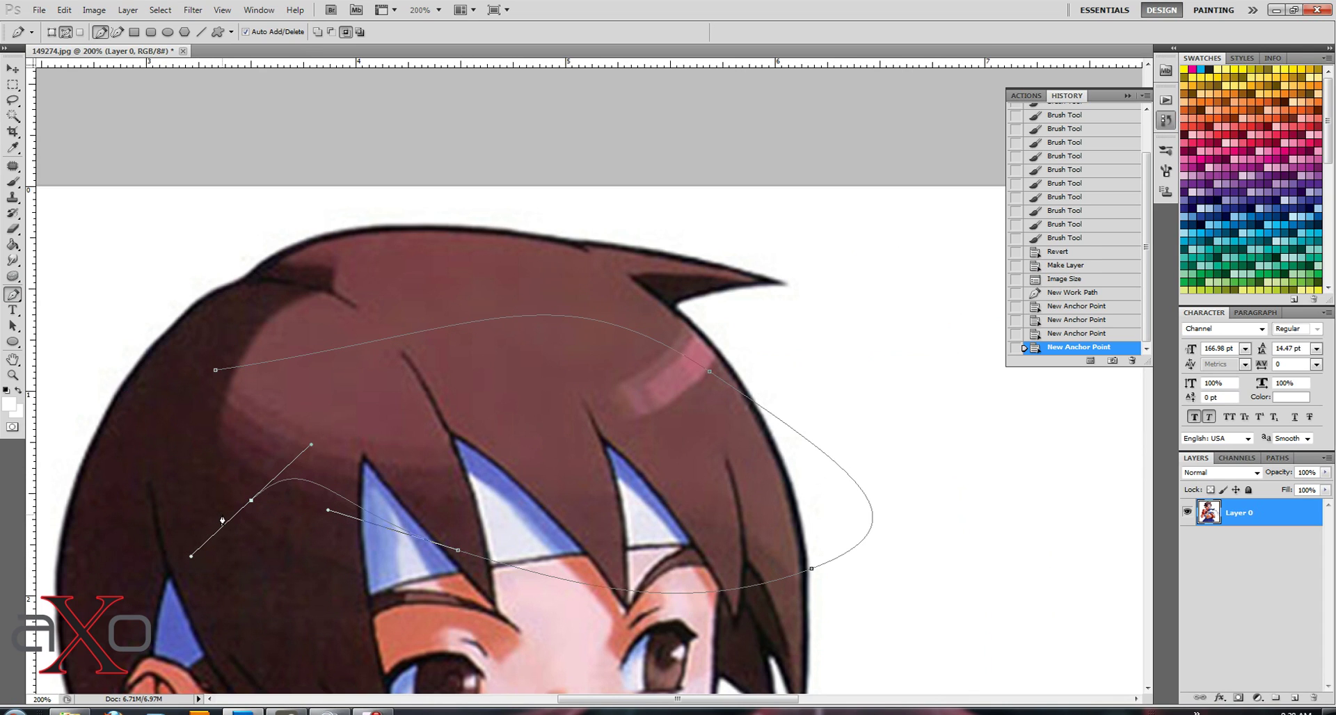
pyautogui.hotkey('ctrl', 'z')
pyautogui.hotkey('ctrl', 'z')
pyautogui.hotkey('ctrl', 'z')
pyautogui.hotkey('ctrl', 'alt', 'z')
pyautogui.hotkey('ctrl', 'alt', 'z')
pyautogui.hotkey('ctrl', 'alt', 'z')
pyautogui.hotkey('ctrl', 'alt', 'z')
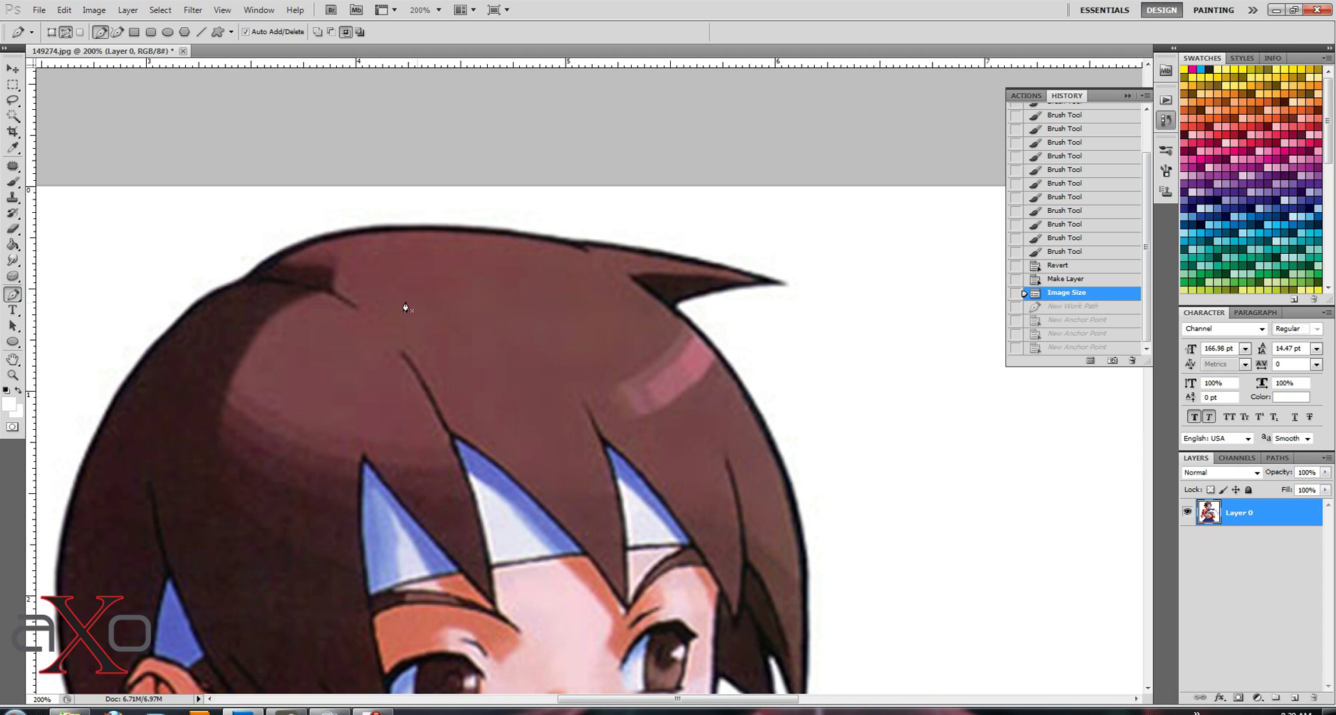
pyautogui.click(382, 300)
pyautogui.click(469, 380)
pyautogui.click(500, 299)
pyautogui.click(581, 389)
pyautogui.click(664, 289)
pyautogui.click(691, 413)
pyautogui.click(893, 379)
pyautogui.press('Delete')
pyautogui.press('Delete')
pyautogui.press('Delete')
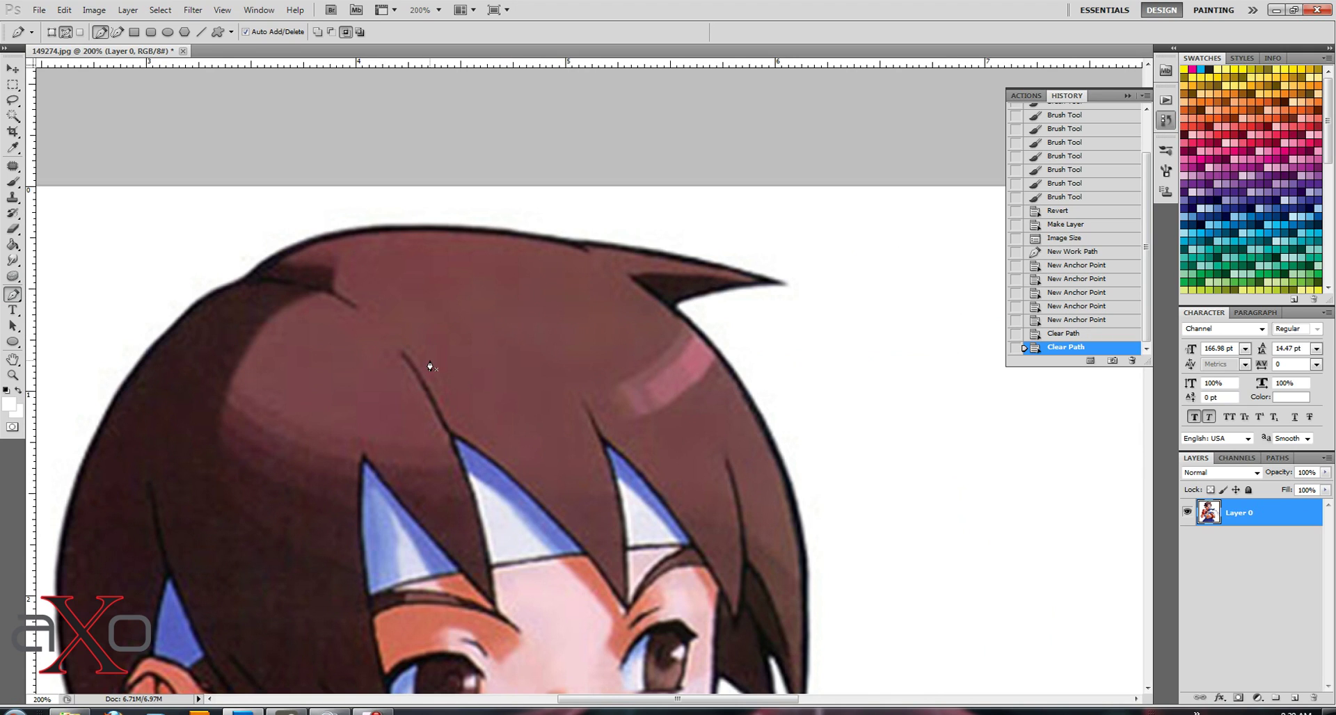
pyautogui.moveTo(430, 360); pyautogui.dragTo(494, 328)
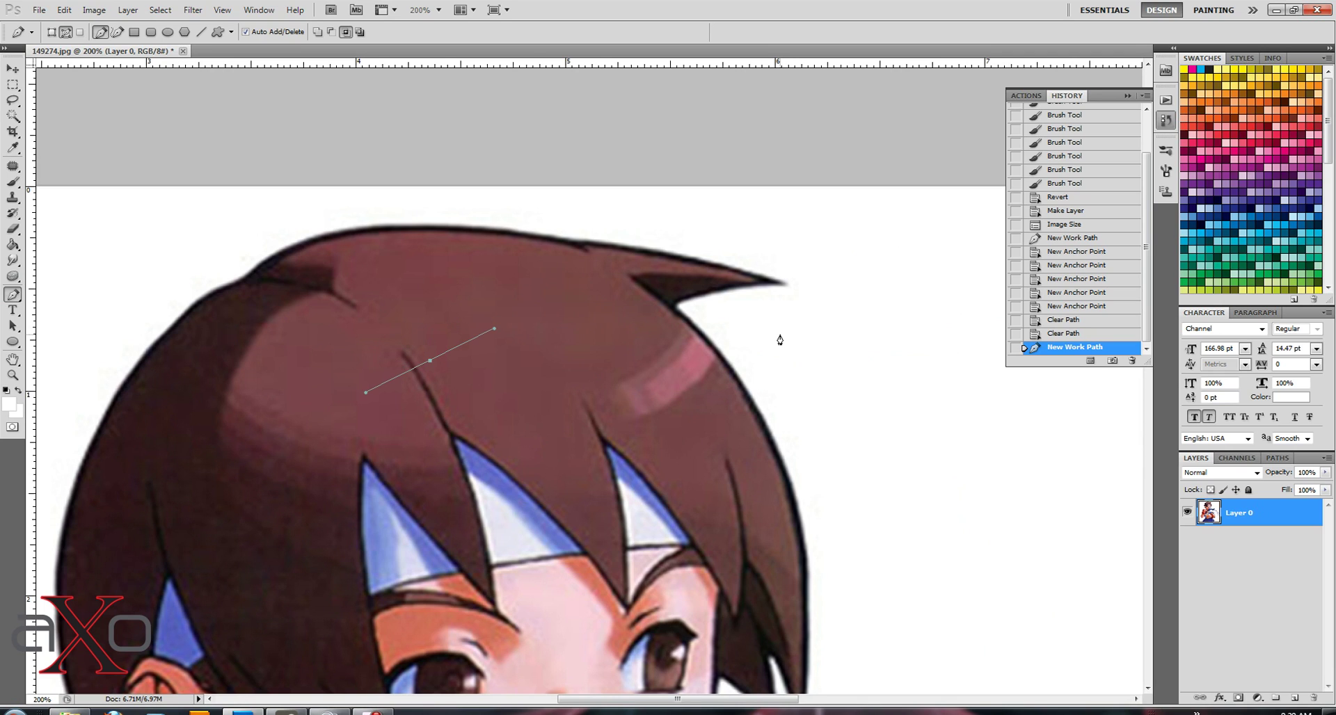
pyautogui.moveTo(697, 400); pyautogui.dragTo(748, 463)
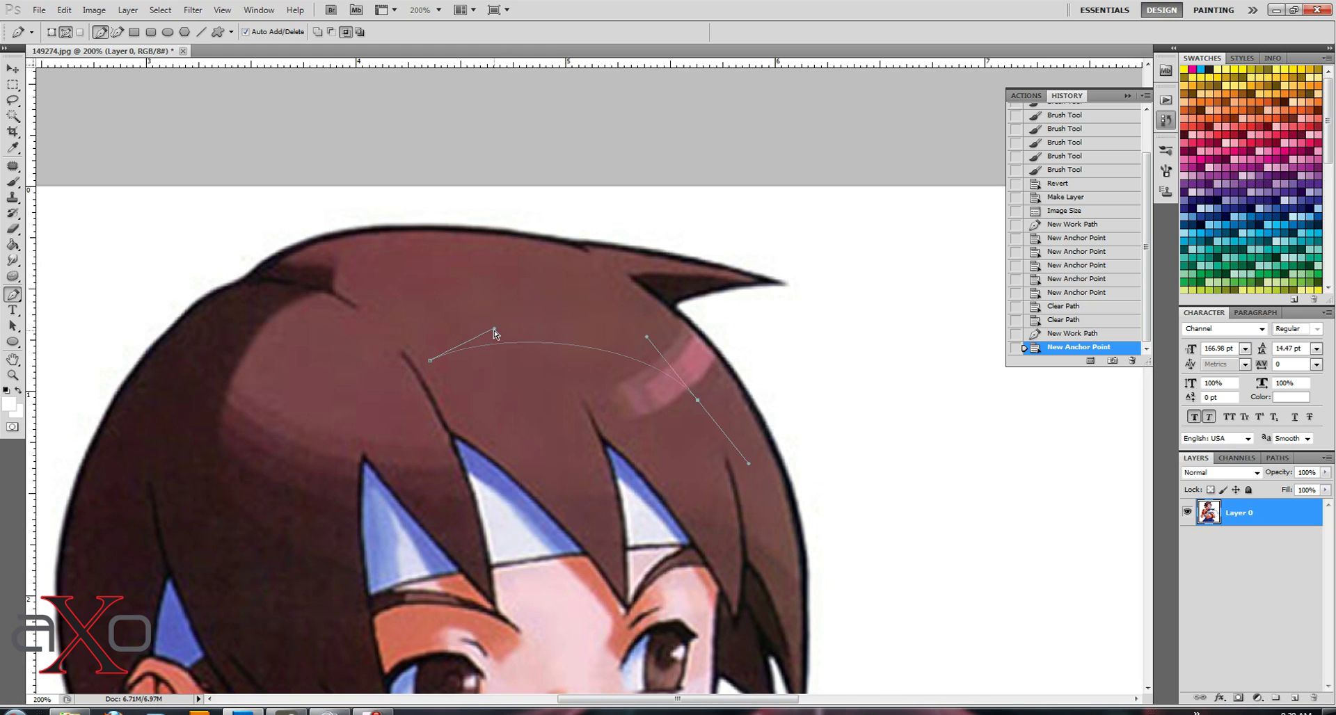
pyautogui.moveTo(496, 326); pyautogui.dragTo(528, 321)
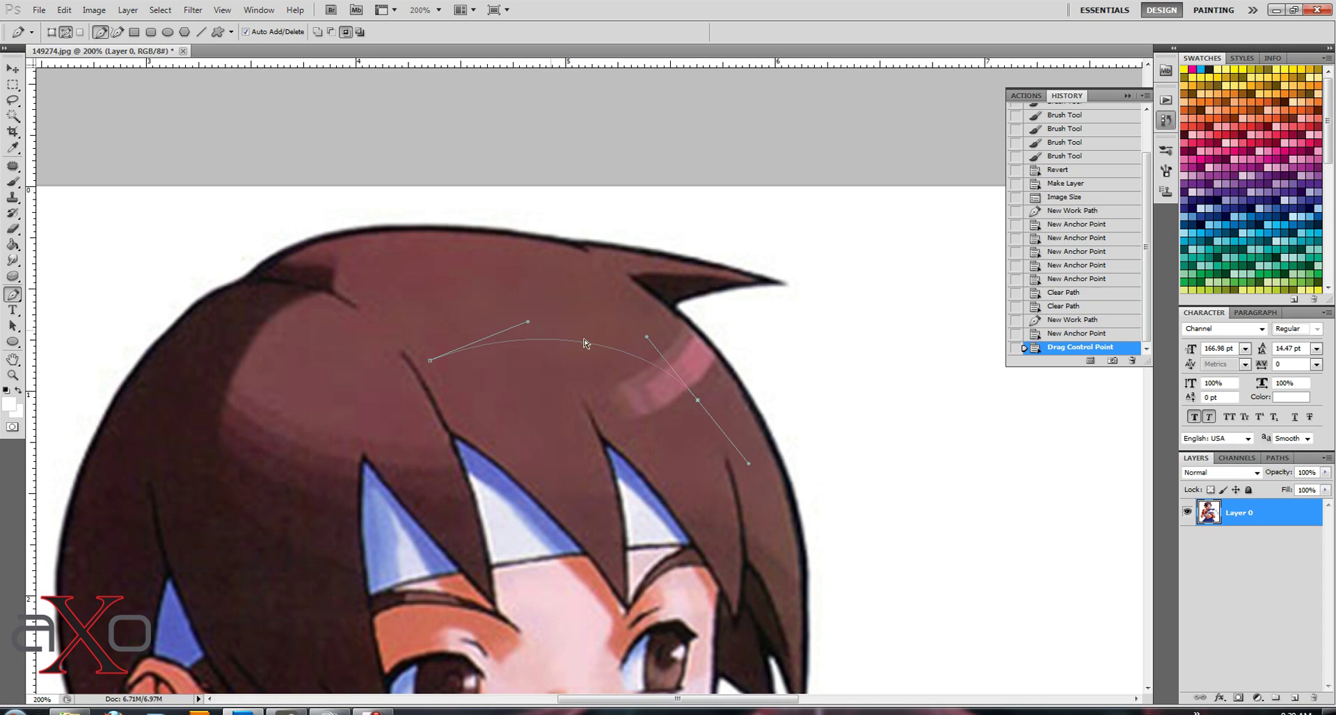
pyautogui.moveTo(751, 468); pyautogui.dragTo(725, 424)
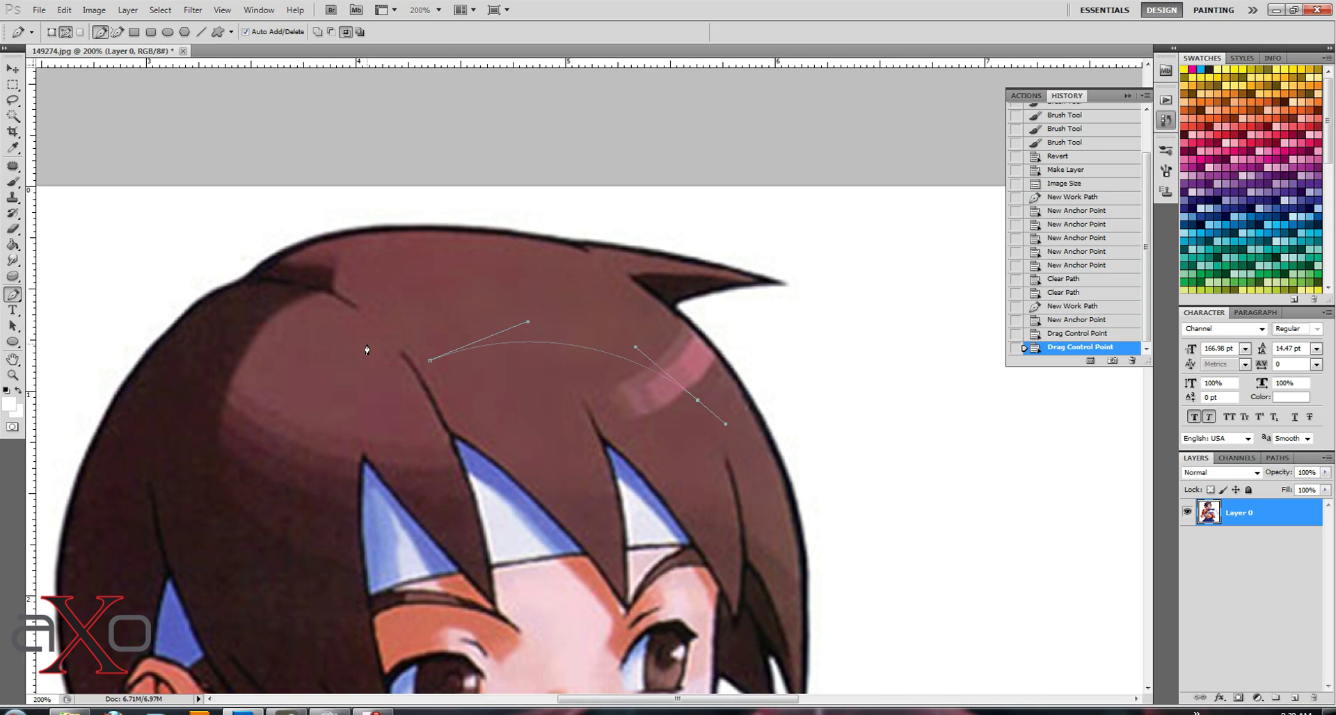
pyautogui.hotkey('ctrl', 'z')
pyautogui.hotkey('ctrl', 'alt', 'z')
pyautogui.press('Delete')
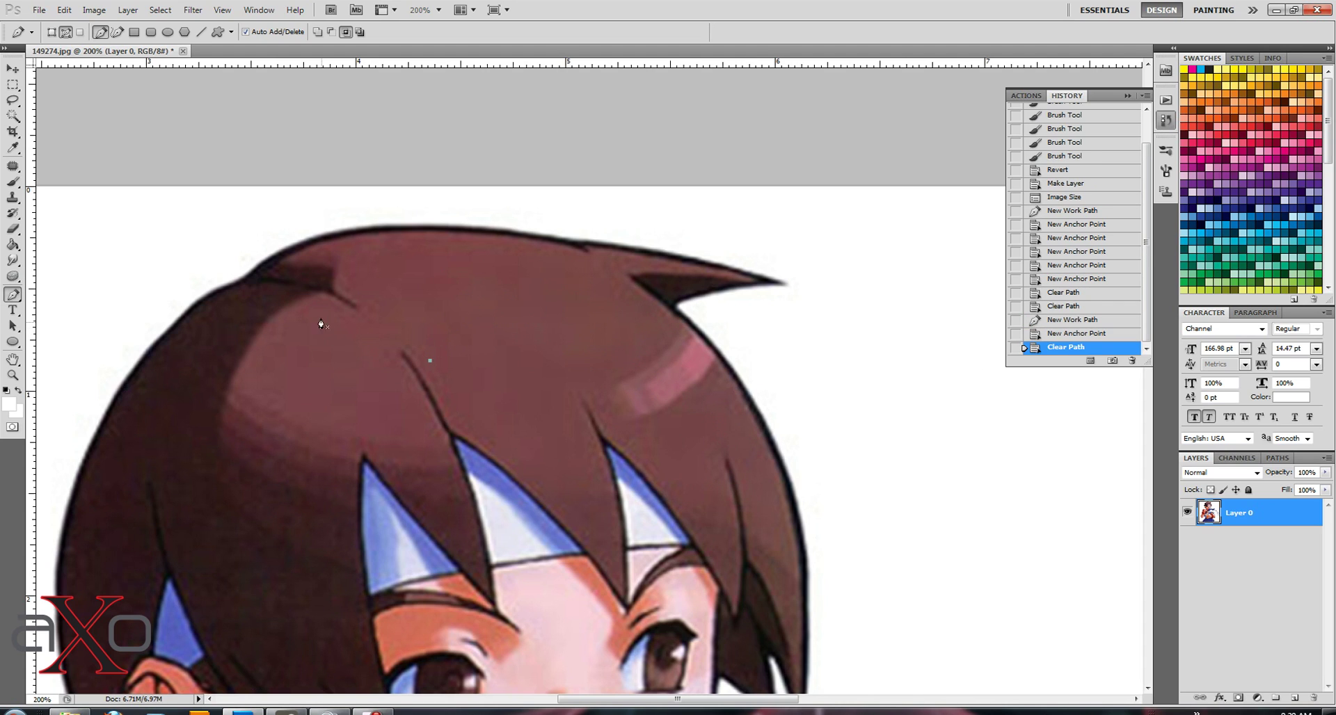
pyautogui.press('Delete')
# Place curved Pen anchors from the hair's left edge along its top to the spiky tip.
pyautogui.moveTo(363, 331); pyautogui.dragTo(606, 340)
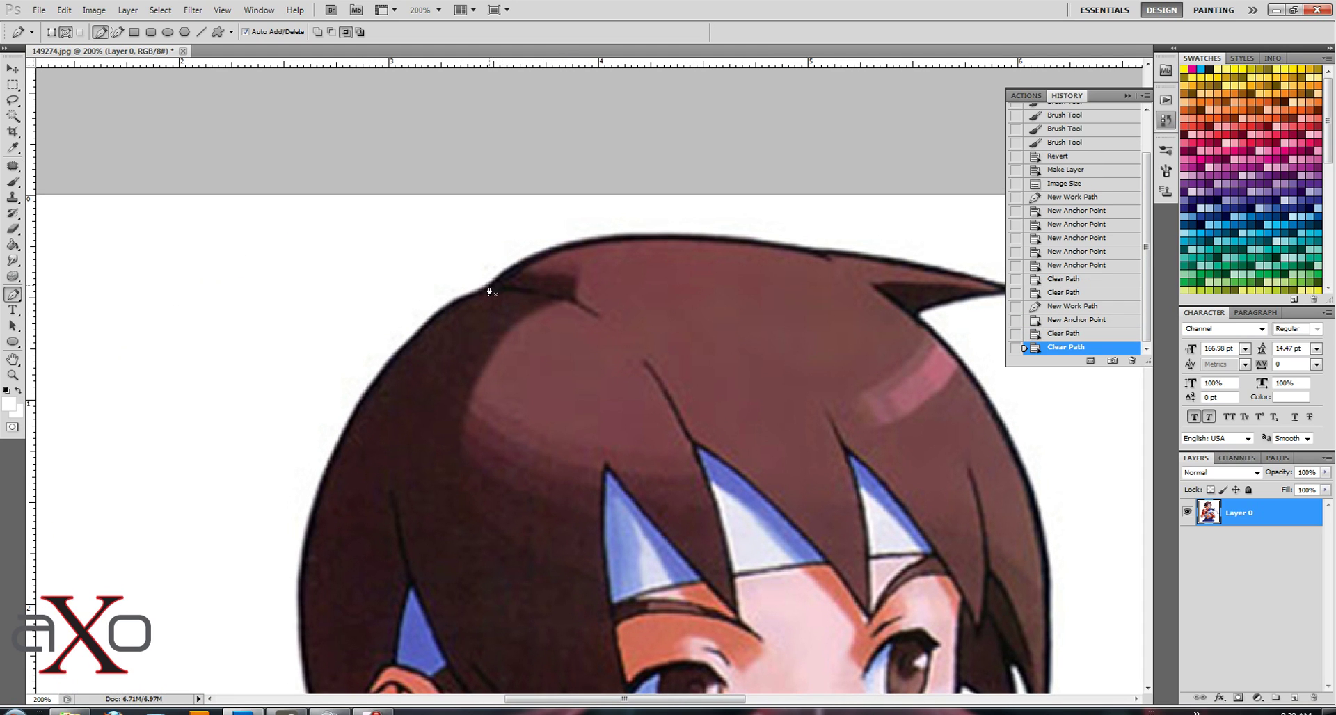
pyautogui.moveTo(490, 284); pyautogui.dragTo(518, 263)
pyautogui.scroll(3, 652, 322)
pyautogui.hscroll(3, 648, 321)
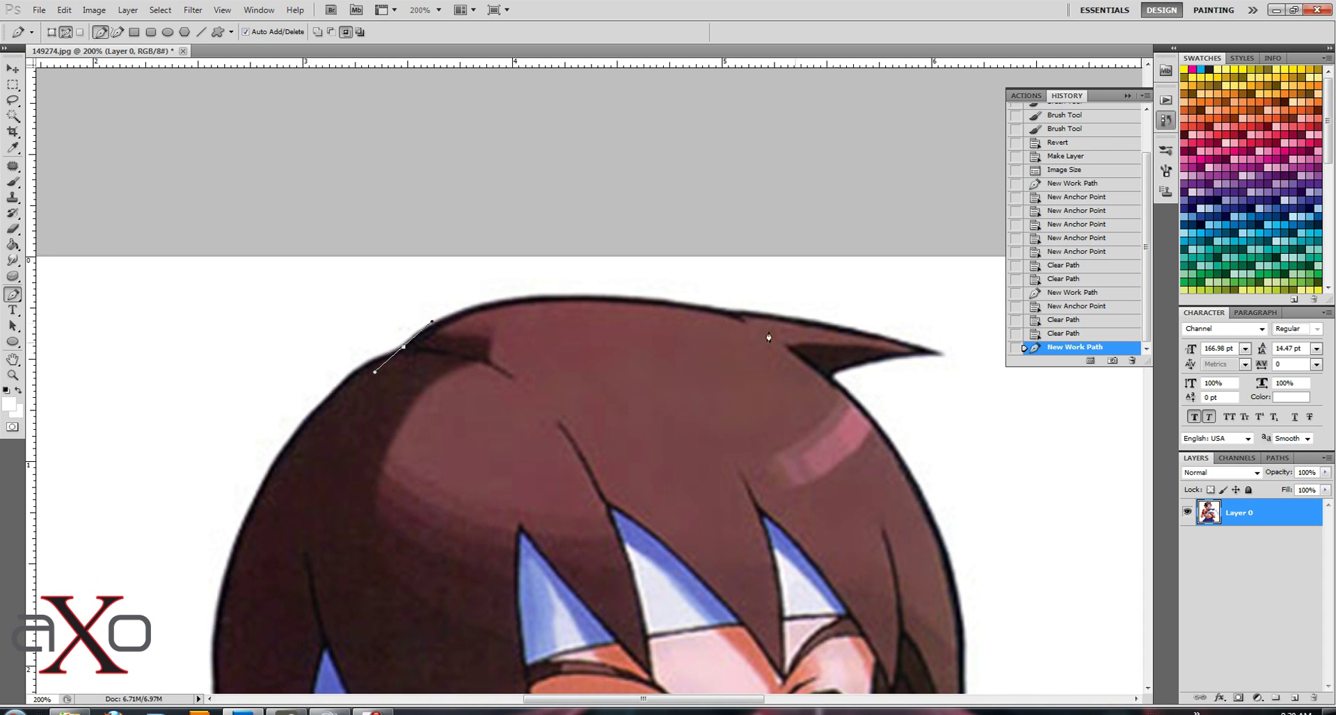
pyautogui.moveTo(736, 313); pyautogui.dragTo(832, 330)
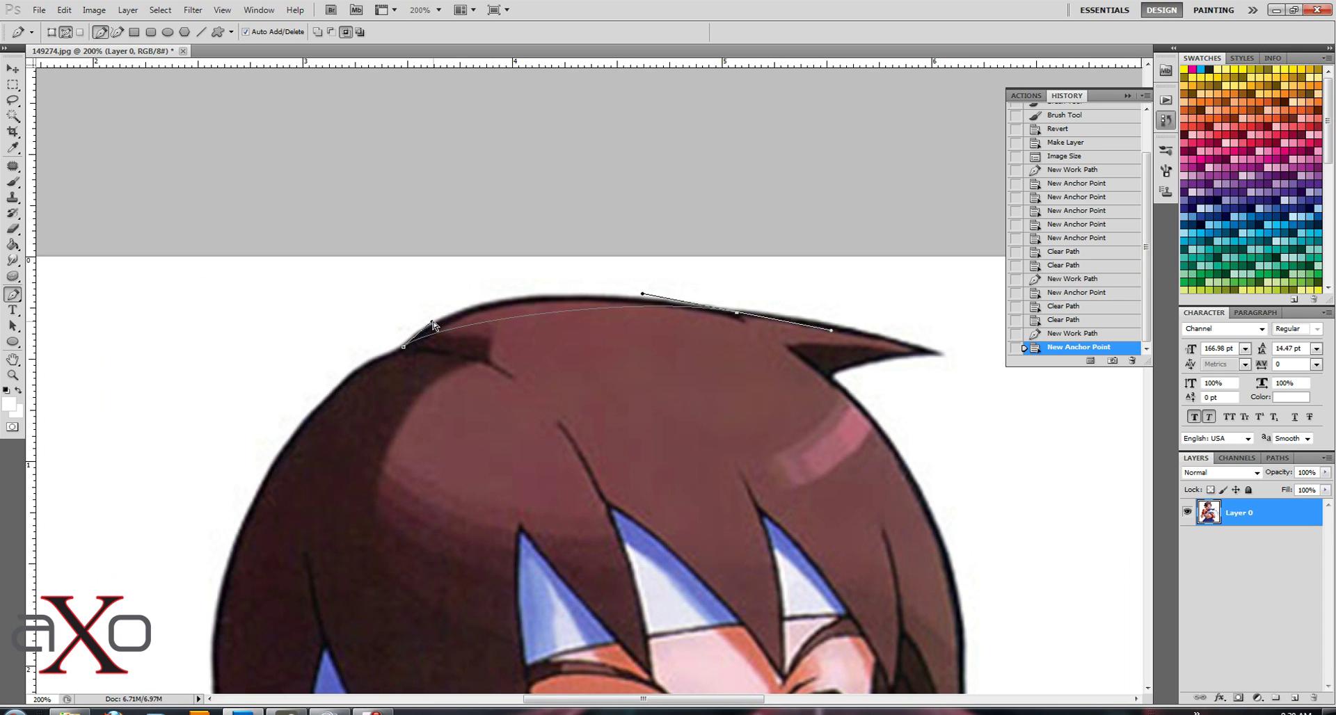
pyautogui.moveTo(432, 322); pyautogui.dragTo(462, 275)
pyautogui.moveTo(752, 361); pyautogui.dragTo(571, 373)
pyautogui.moveTo(556, 328); pyautogui.dragTo(553, 325)
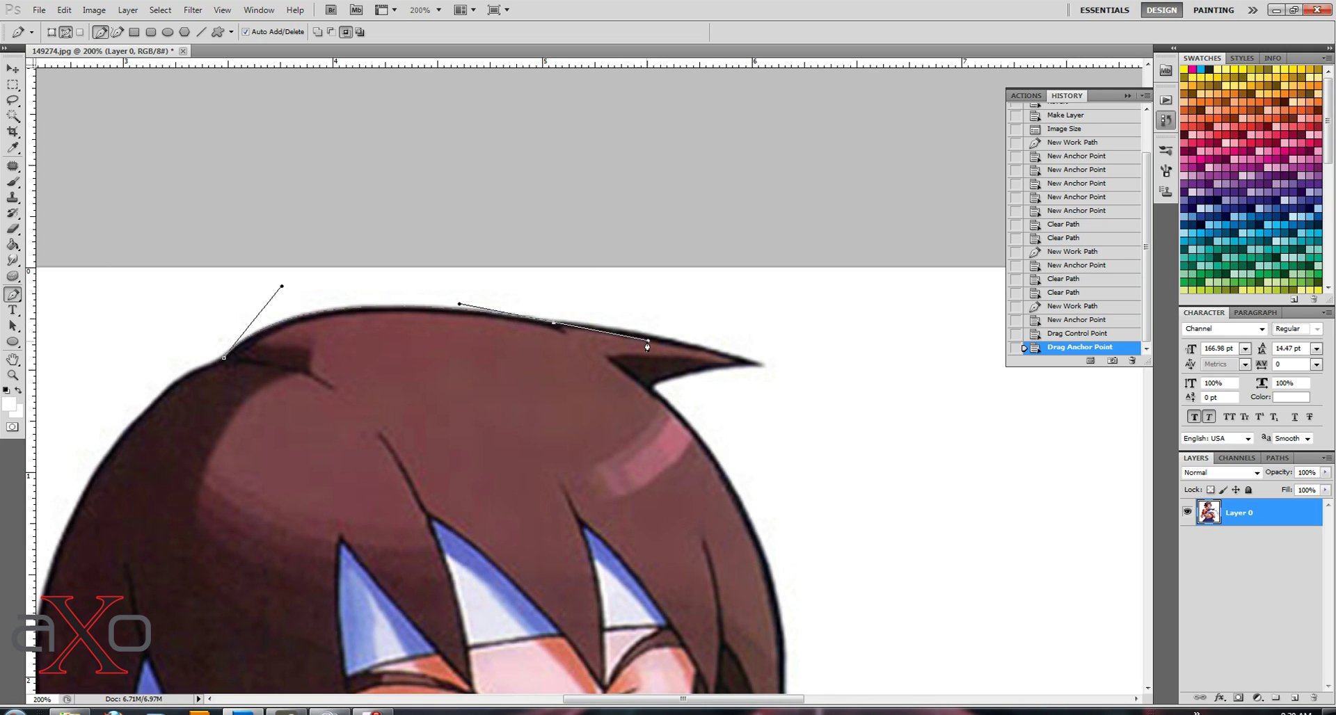
pyautogui.moveTo(647, 341)
pyautogui.mouseDown()
pyautogui.moveTo(625, 332)
pyautogui.moveTo(613, 361)
pyautogui.moveTo(607, 275)
pyautogui.moveTo(620, 299)
pyautogui.moveTo(614, 361)
pyautogui.moveTo(628, 328)
pyautogui.moveTo(599, 317)
pyautogui.moveTo(626, 325)
pyautogui.mouseUp()
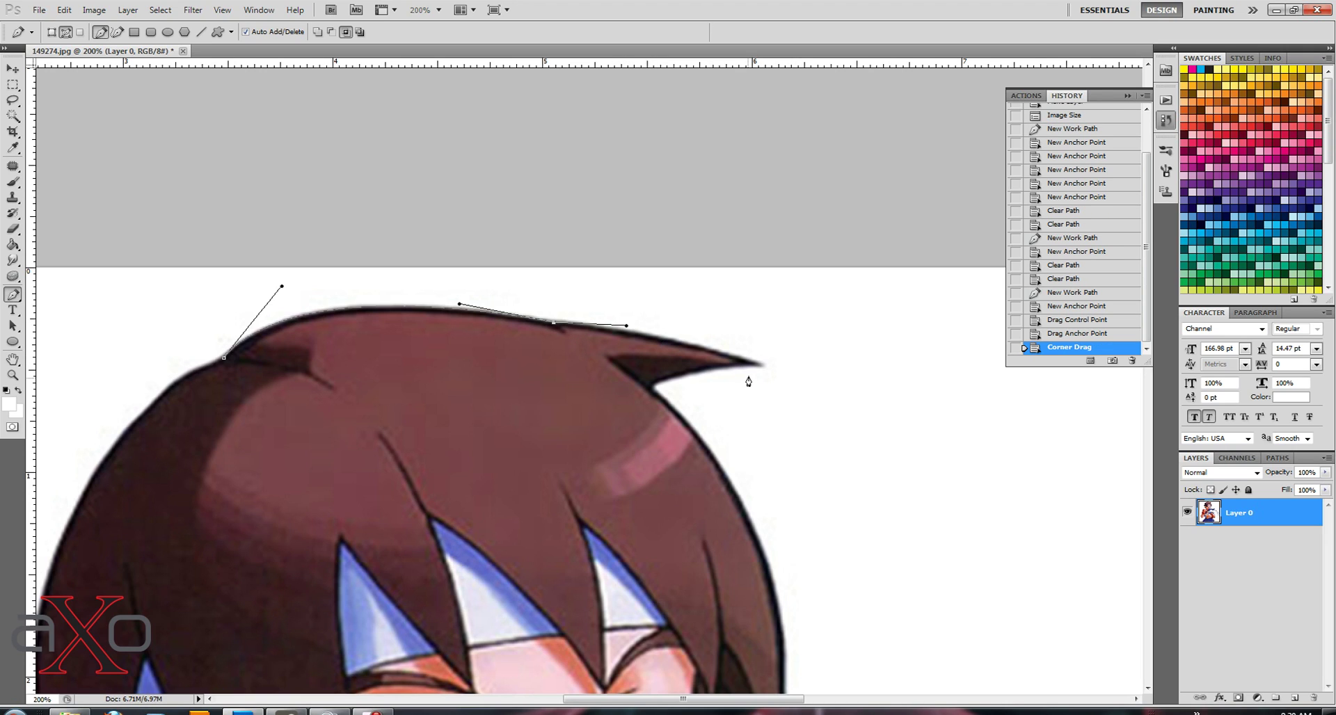
pyautogui.moveTo(757, 365); pyautogui.dragTo(708, 369)
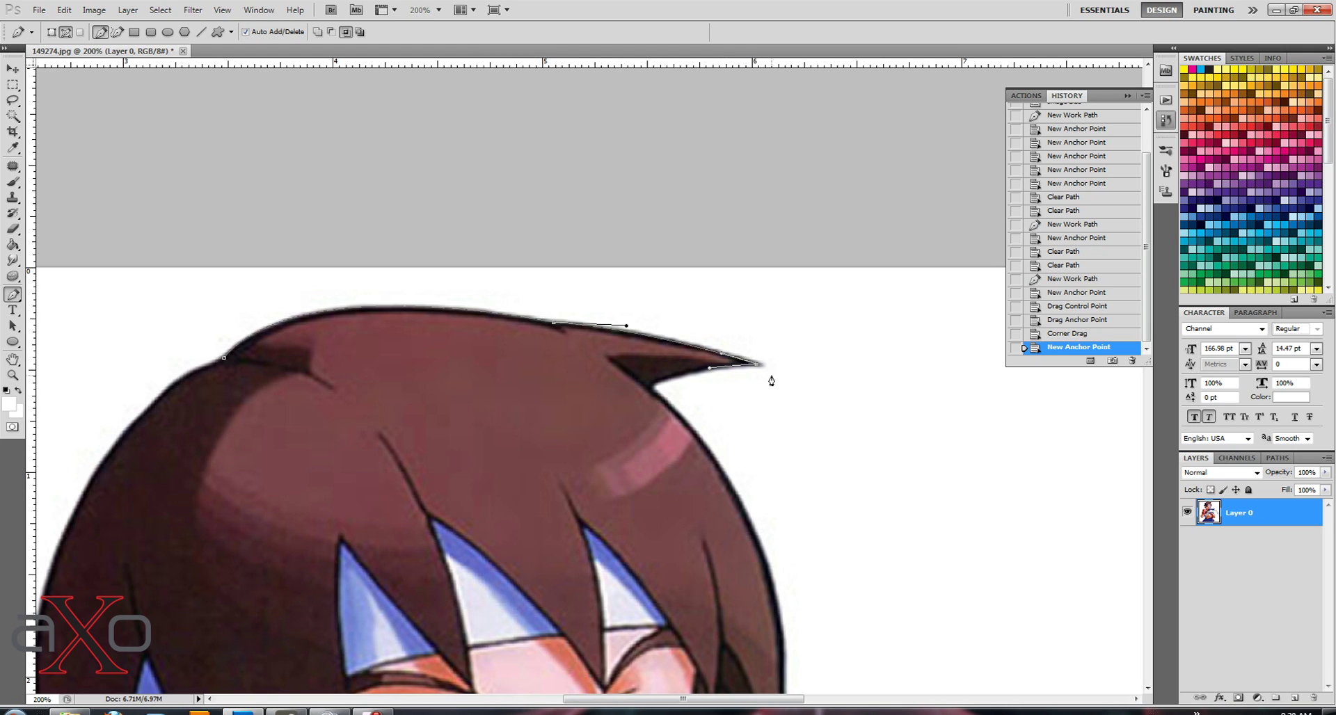
# Add a corner anchor at the inner hair corner and curve the path down the right hair edge.
pyautogui.click(648, 385)
pyautogui.click(657, 395)
pyautogui.scroll(-3, 654, 390)
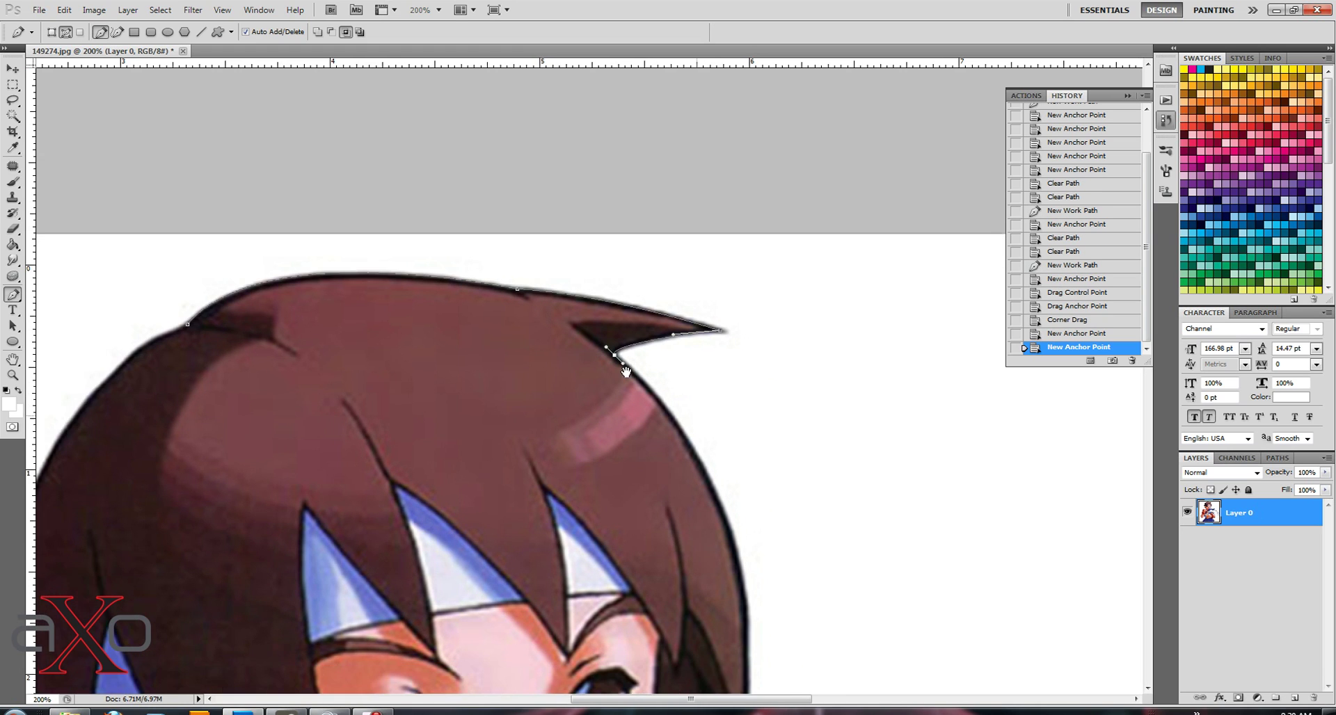
pyautogui.hscroll(3, 627, 362)
pyautogui.scroll(-3, 648, 494)
pyautogui.hscroll(1, 645, 468)
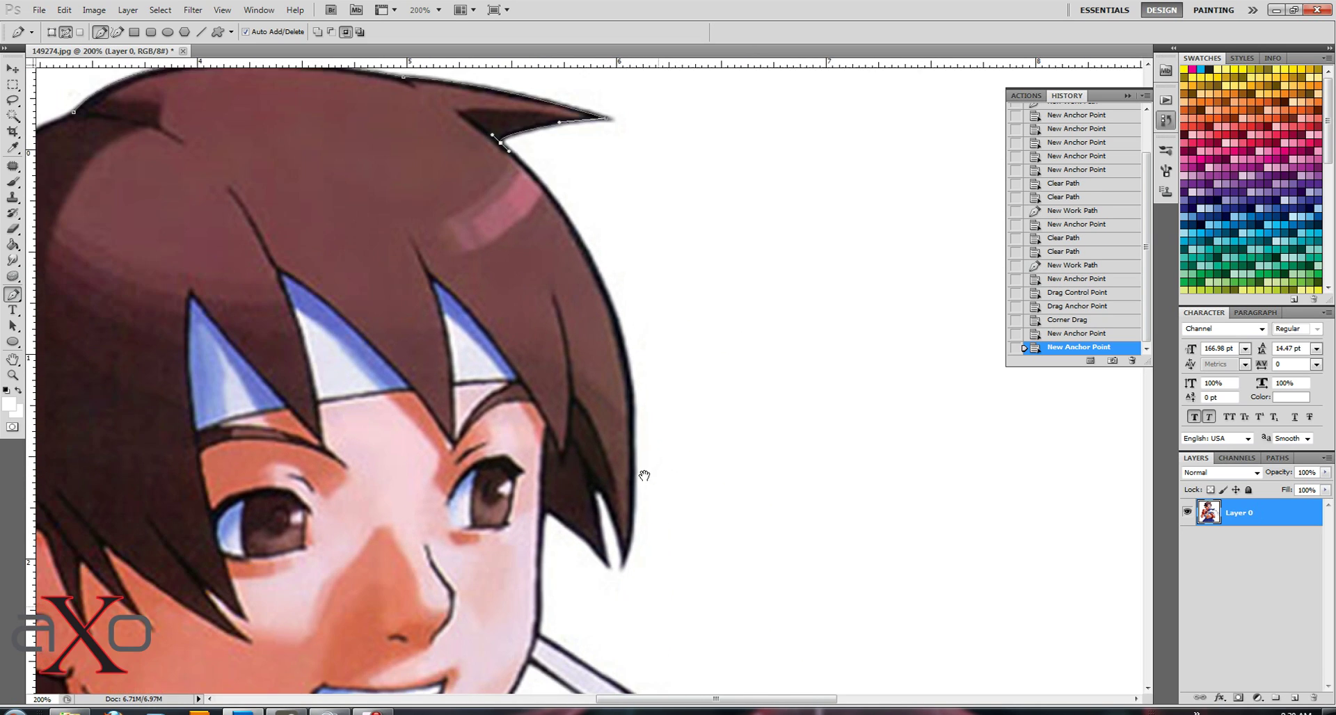
pyautogui.moveTo(634, 476); pyautogui.dragTo(617, 663)
pyautogui.keyDown('ctrl'); pyautogui.click(501, 140); pyautogui.keyUp('ctrl')
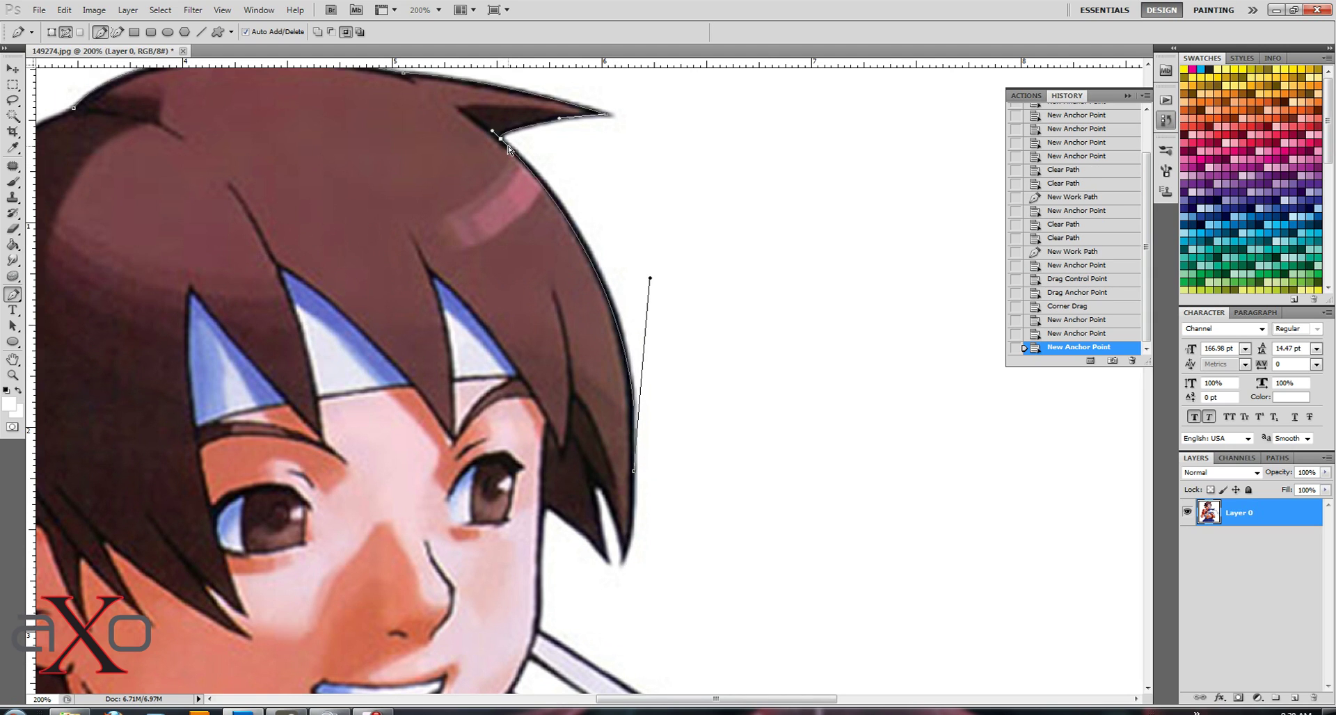
pyautogui.moveTo(508, 148); pyautogui.dragTo(538, 169)
pyautogui.scroll(-3, 707, 447)
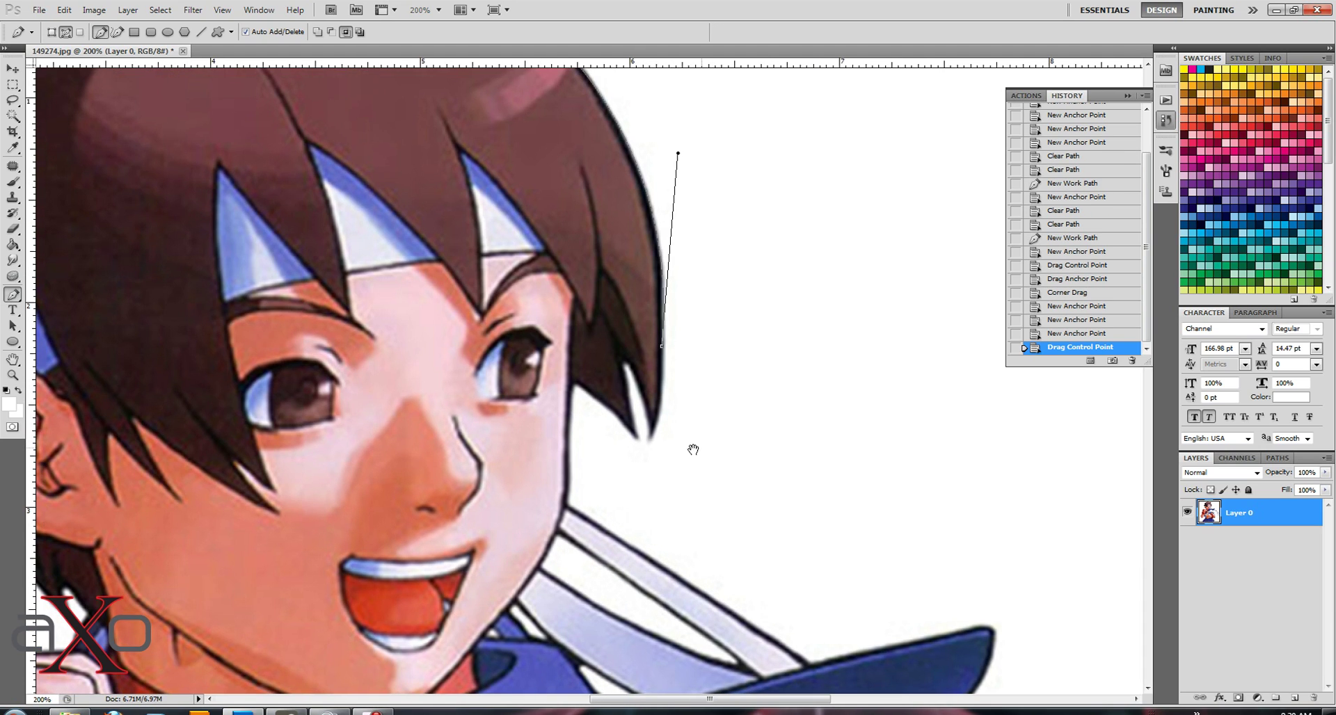
# Trace around the hanging bangs with a sharp corner at their tip, reaching the cheek.
pyautogui.moveTo(649, 441)
pyautogui.mouseDown()
pyautogui.moveTo(647, 539)
pyautogui.moveTo(634, 457)
pyautogui.mouseUp()
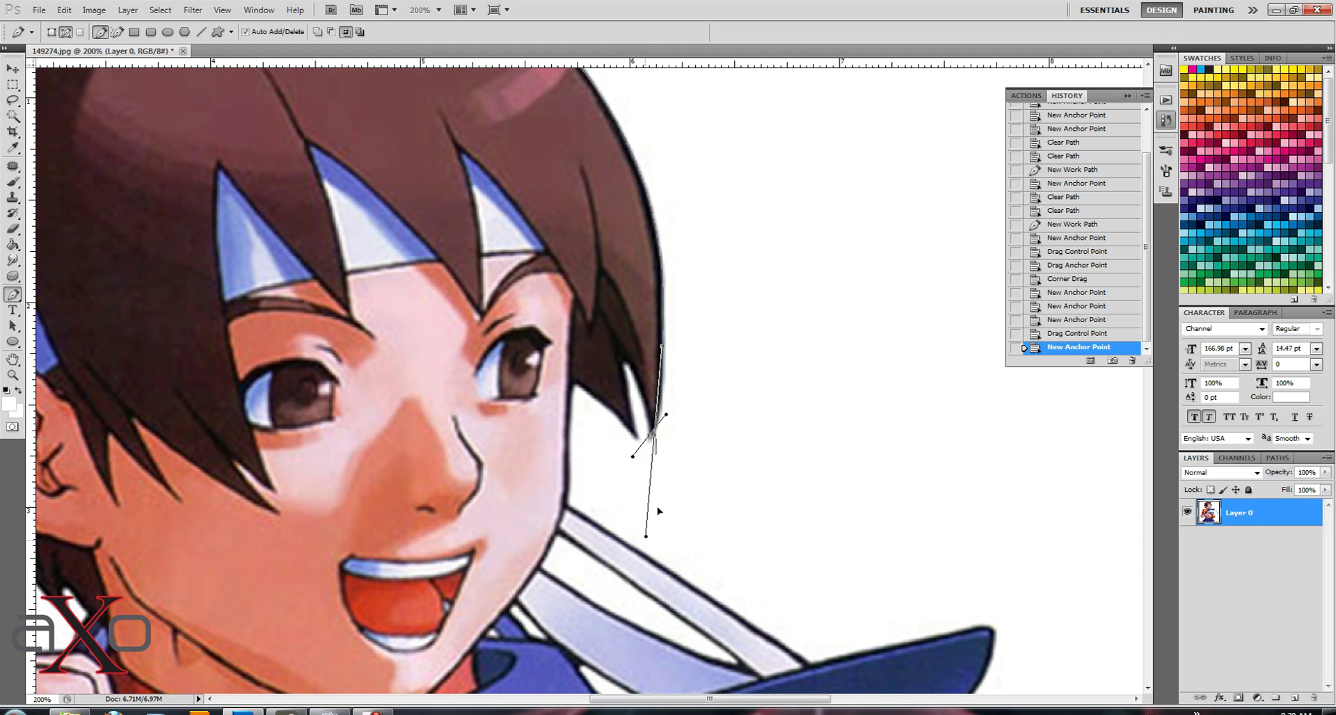
pyautogui.click(679, 415)
pyautogui.moveTo(680, 415); pyautogui.dragTo(658, 414)
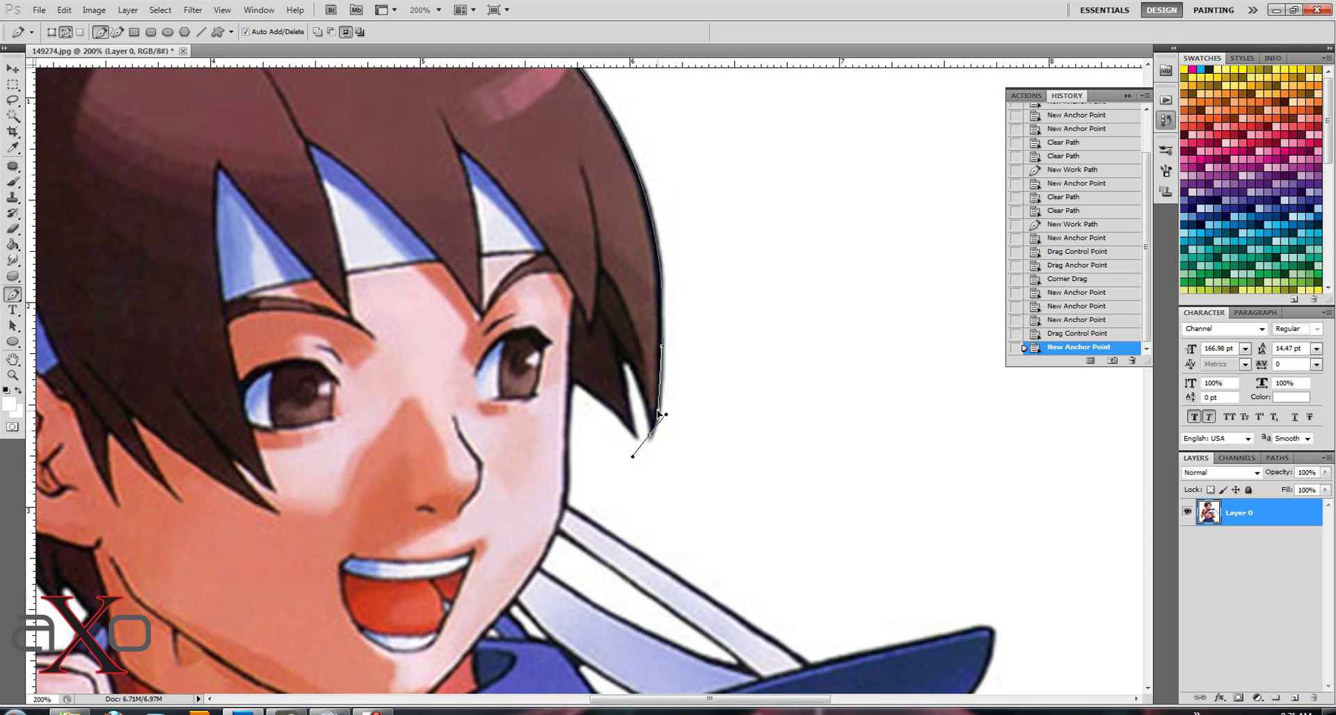
pyautogui.moveTo(647, 225); pyautogui.dragTo(696, 358)
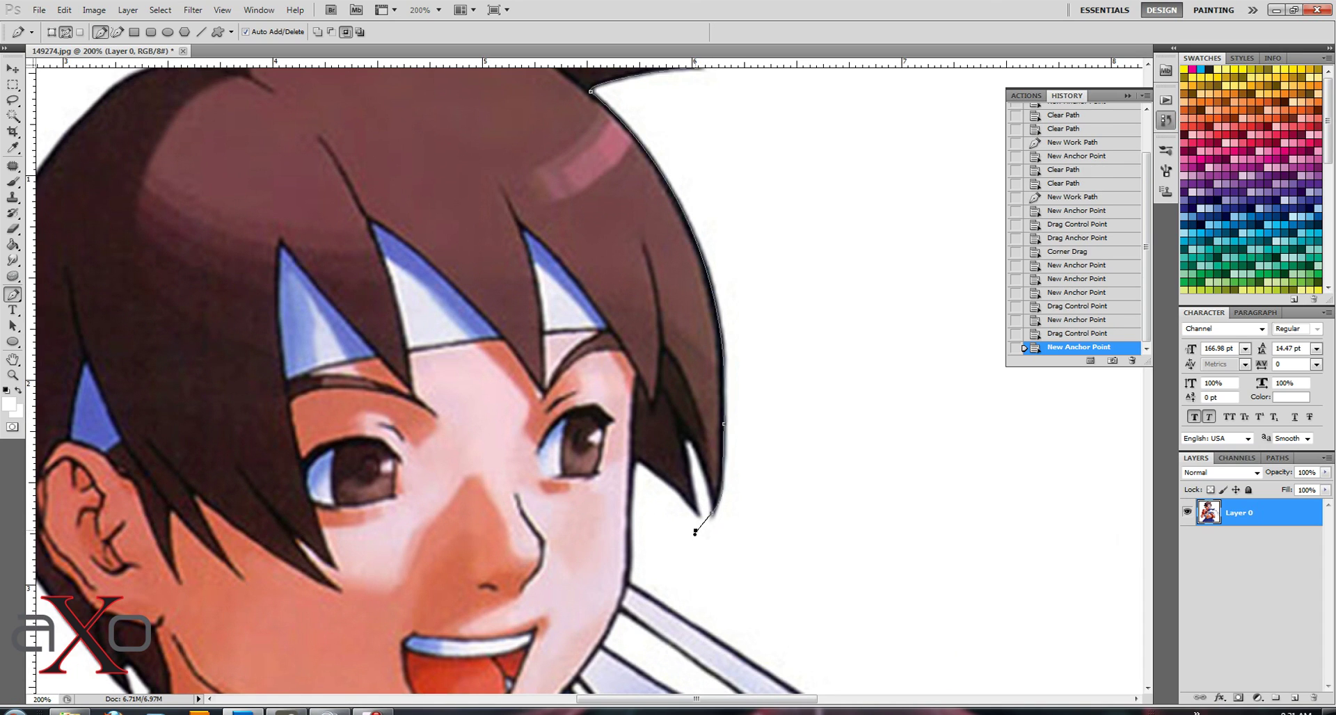
pyautogui.moveTo(696, 536); pyautogui.dragTo(706, 473)
pyautogui.click(701, 514)
pyautogui.press('ctrl')
pyautogui.click(675, 493)
pyautogui.moveTo(638, 461); pyautogui.dragTo(632, 475)
# Trace curved anchors down the cheek and around the chin.
pyautogui.click(630, 537)
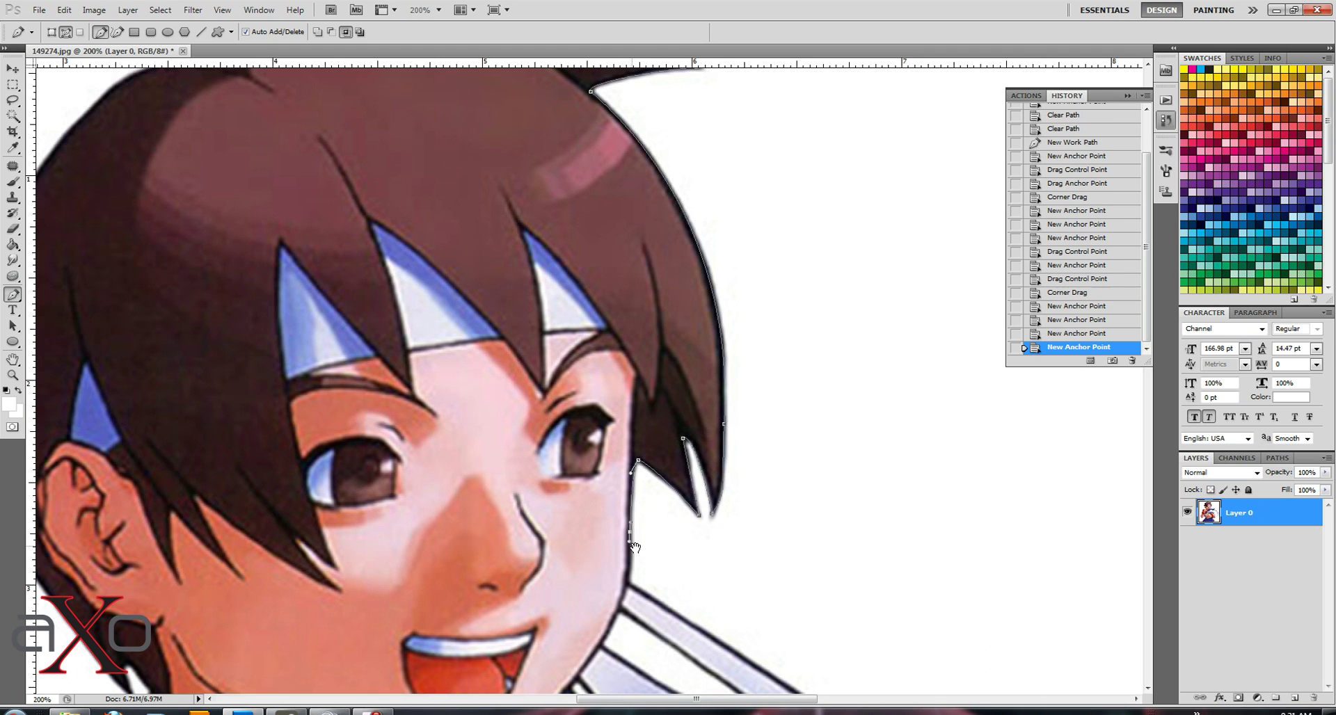
pyautogui.moveTo(631, 549); pyautogui.dragTo(676, 387)
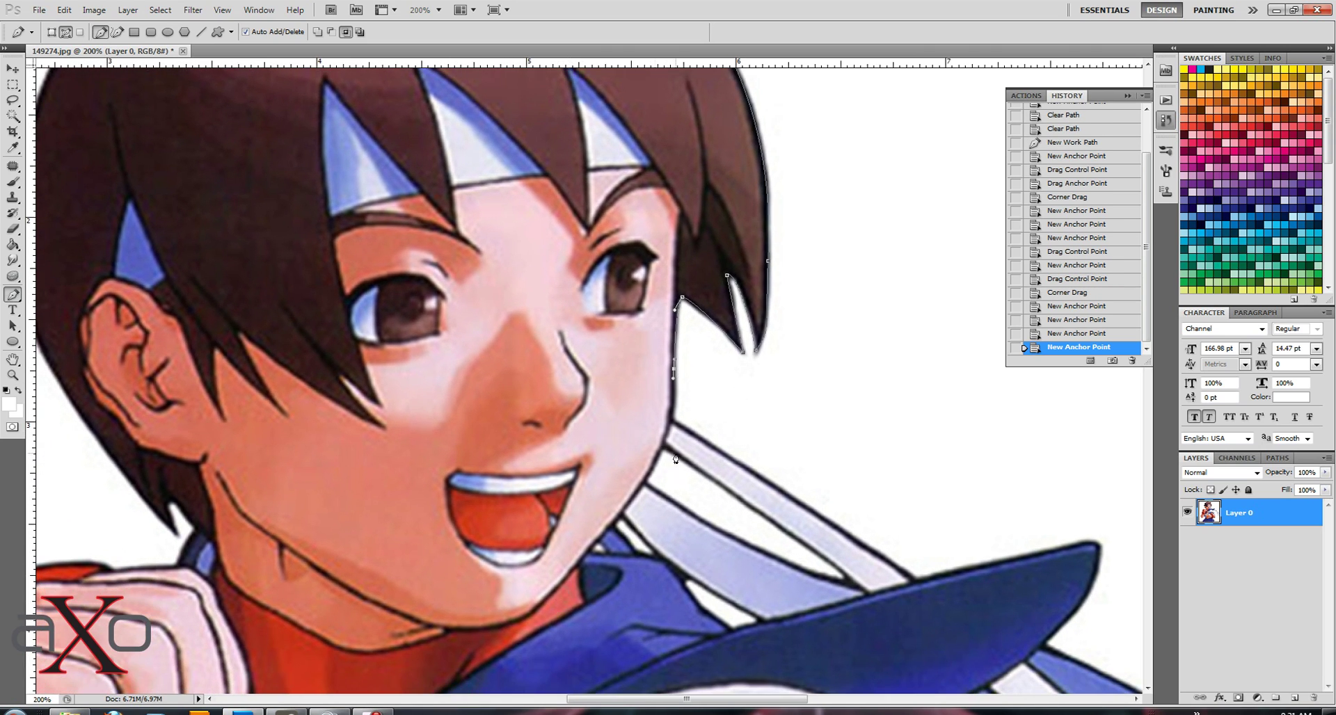
pyautogui.moveTo(619, 516); pyautogui.dragTo(549, 590)
pyautogui.moveTo(639, 556); pyautogui.dragTo(875, 432)
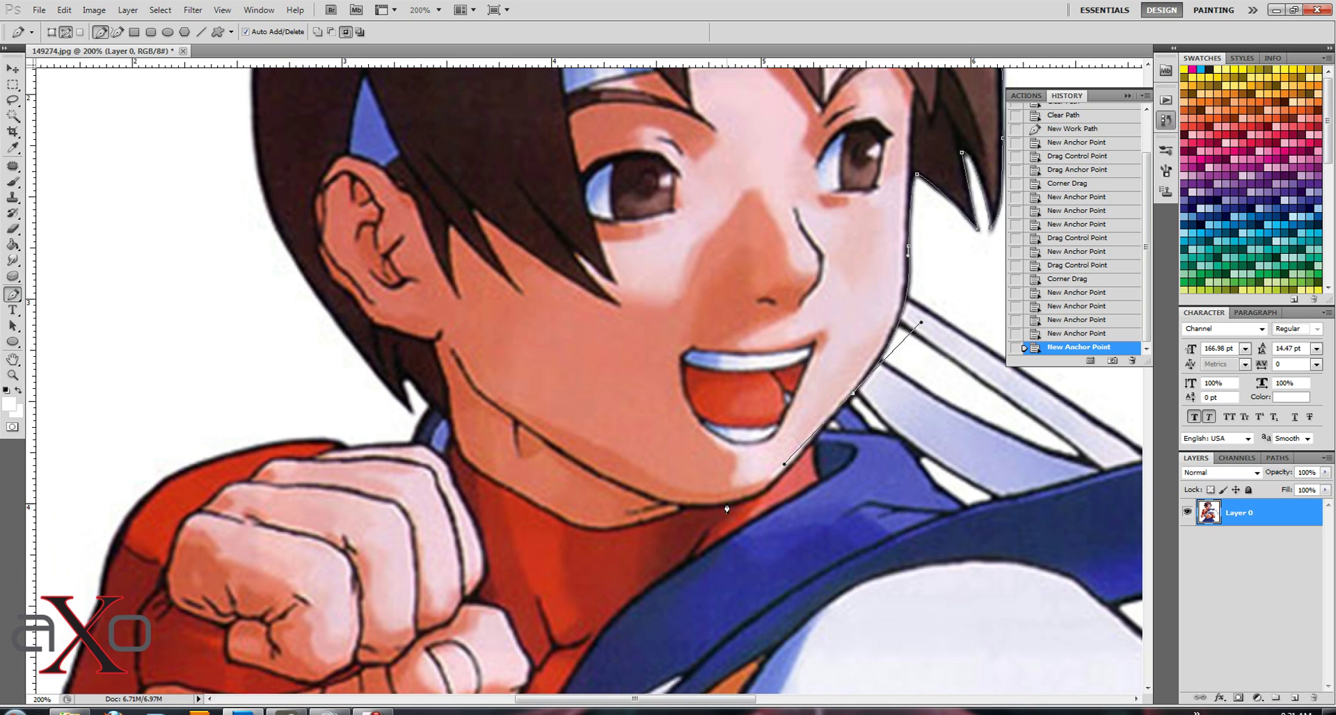
pyautogui.moveTo(769, 489); pyautogui.dragTo(750, 508)
pyautogui.press('alt')
pyautogui.moveTo(781, 464); pyautogui.dragTo(817, 429)
pyautogui.moveTo(643, 497); pyautogui.dragTo(604, 480)
# Continue the path along the jawline toward the ear, reshaping the segment near the ear.
pyautogui.moveTo(698, 404); pyautogui.dragTo(895, 441)
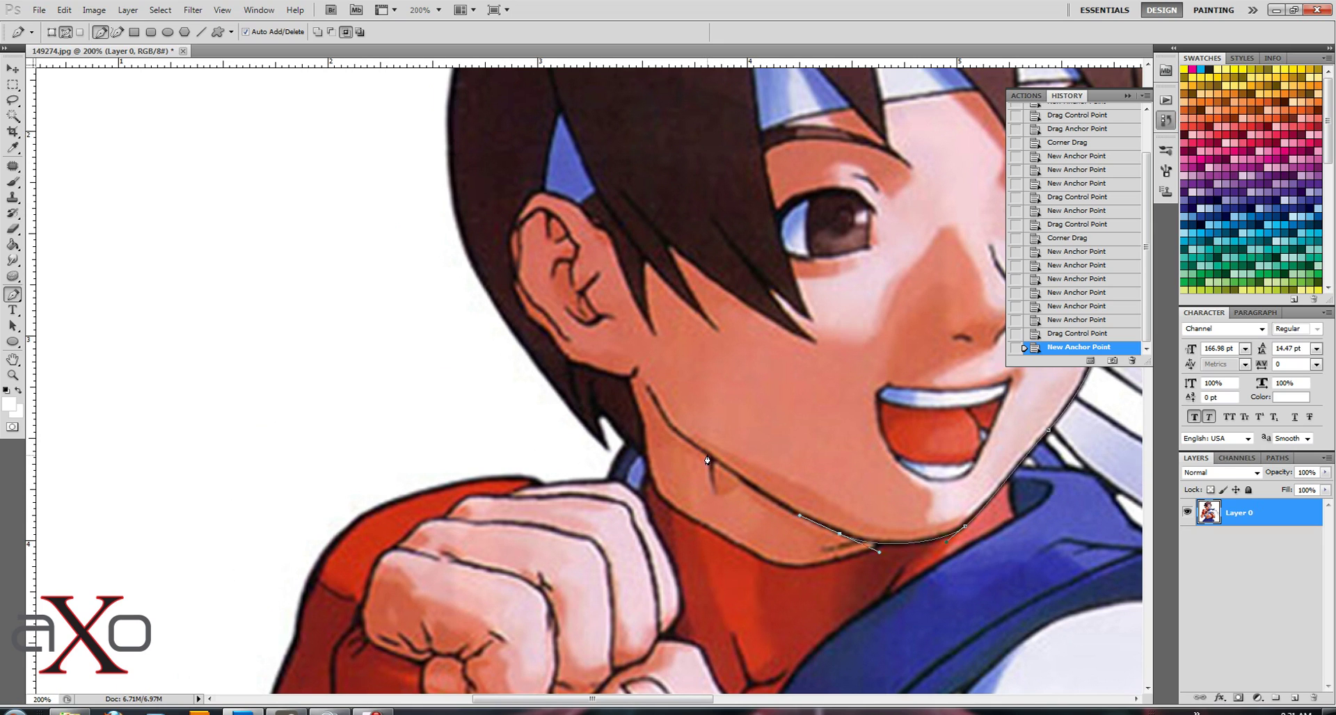
pyautogui.moveTo(707, 458); pyautogui.dragTo(679, 431)
pyautogui.click(671, 421)
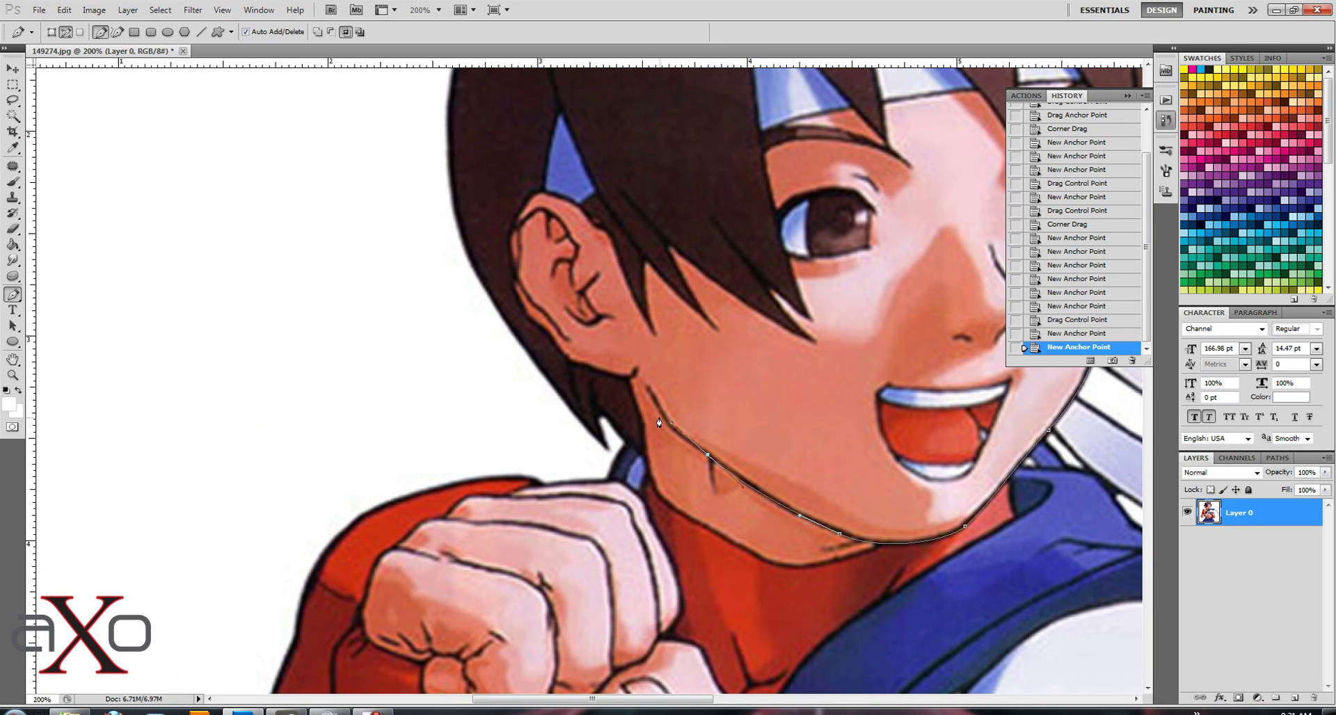
pyautogui.click(624, 348)
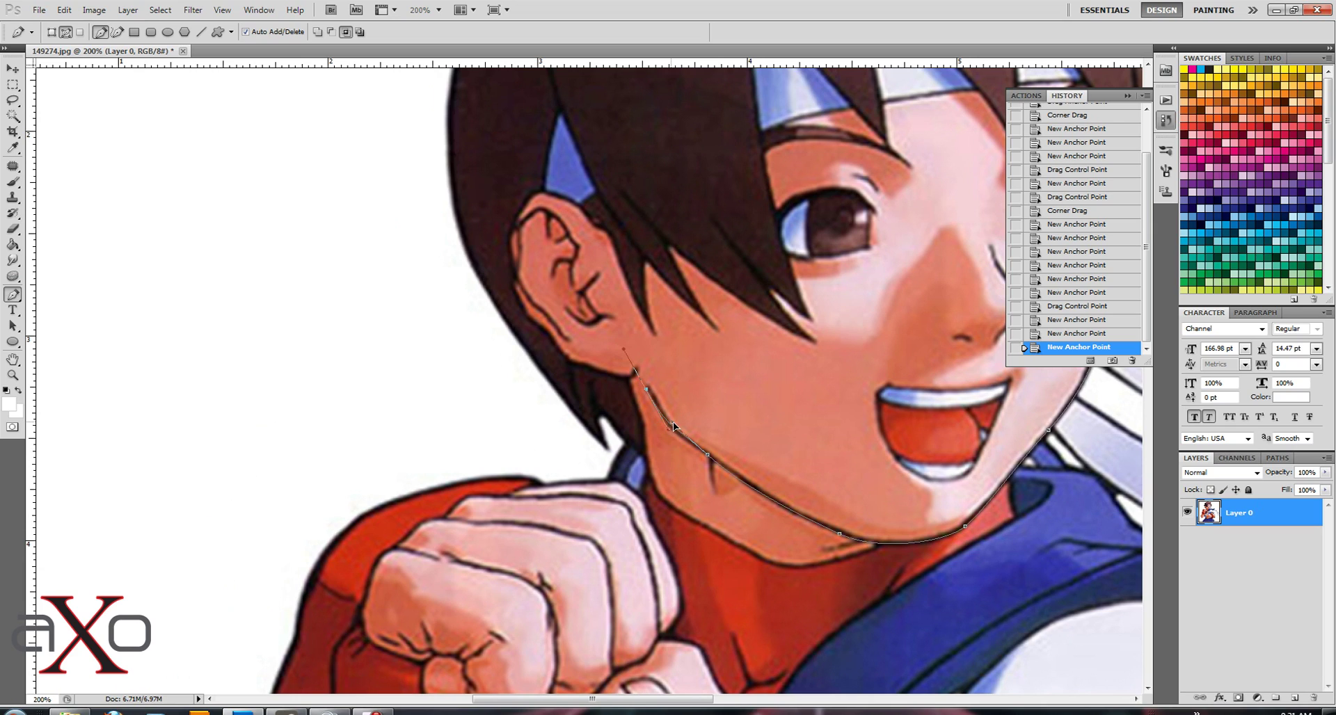
pyautogui.moveTo(675, 431); pyautogui.dragTo(678, 434)
pyautogui.press('alt')
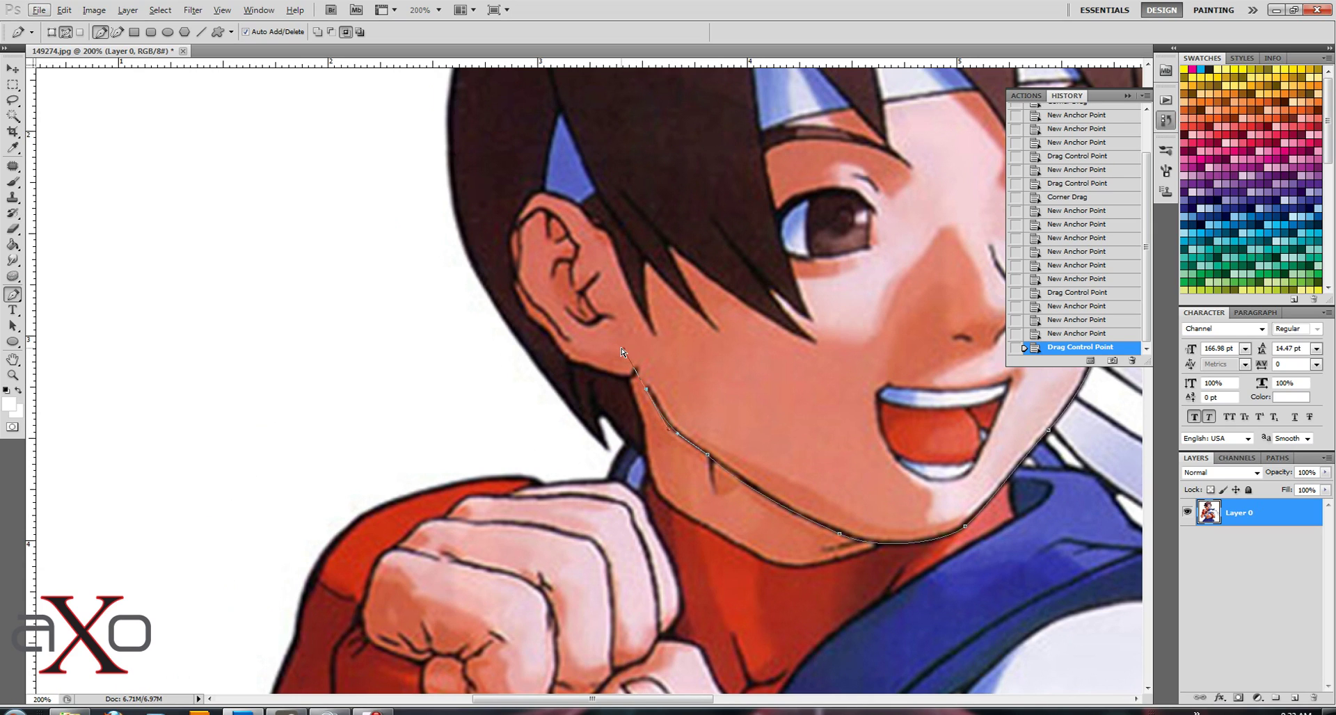
pyautogui.moveTo(624, 355); pyautogui.dragTo(646, 452)
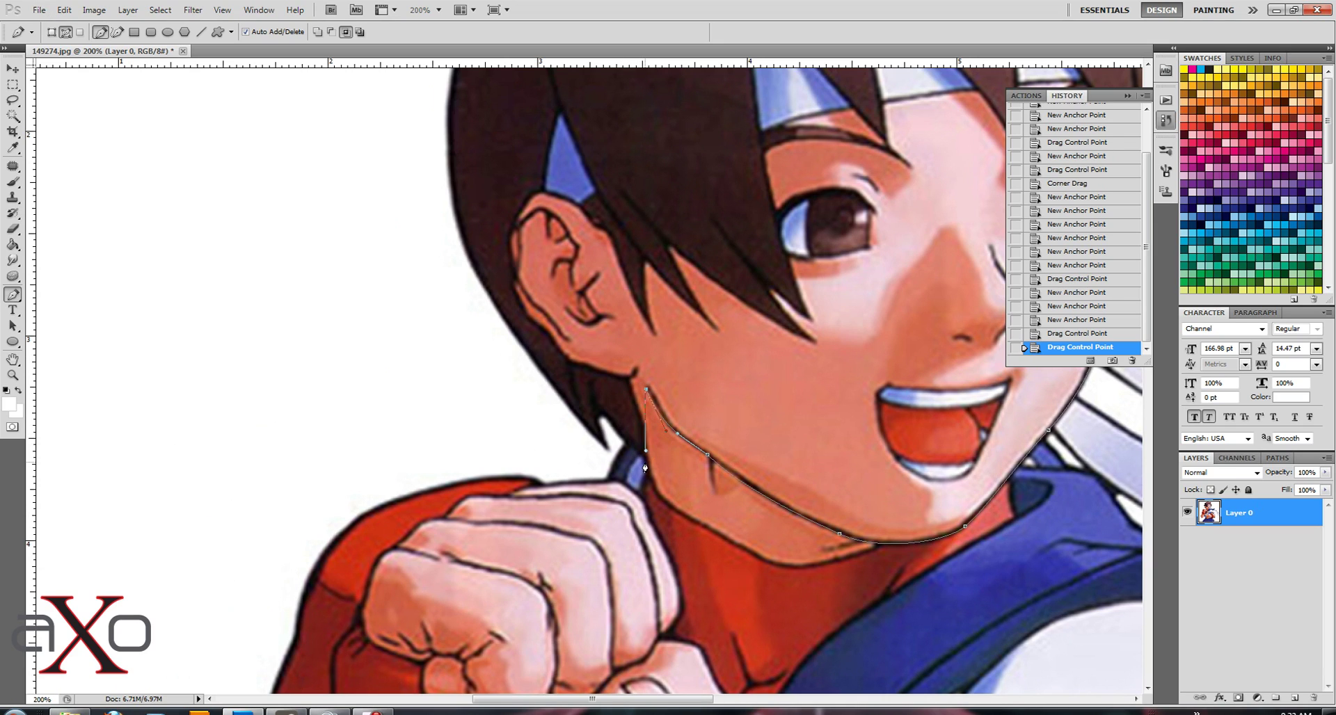
# Carry the path under the ear and up the left side of the hair.
pyautogui.click(645, 467)
pyautogui.moveTo(596, 403); pyautogui.dragTo(602, 438)
pyautogui.click(611, 453)
pyautogui.click(586, 435)
pyautogui.moveTo(459, 230); pyautogui.dragTo(449, 153)
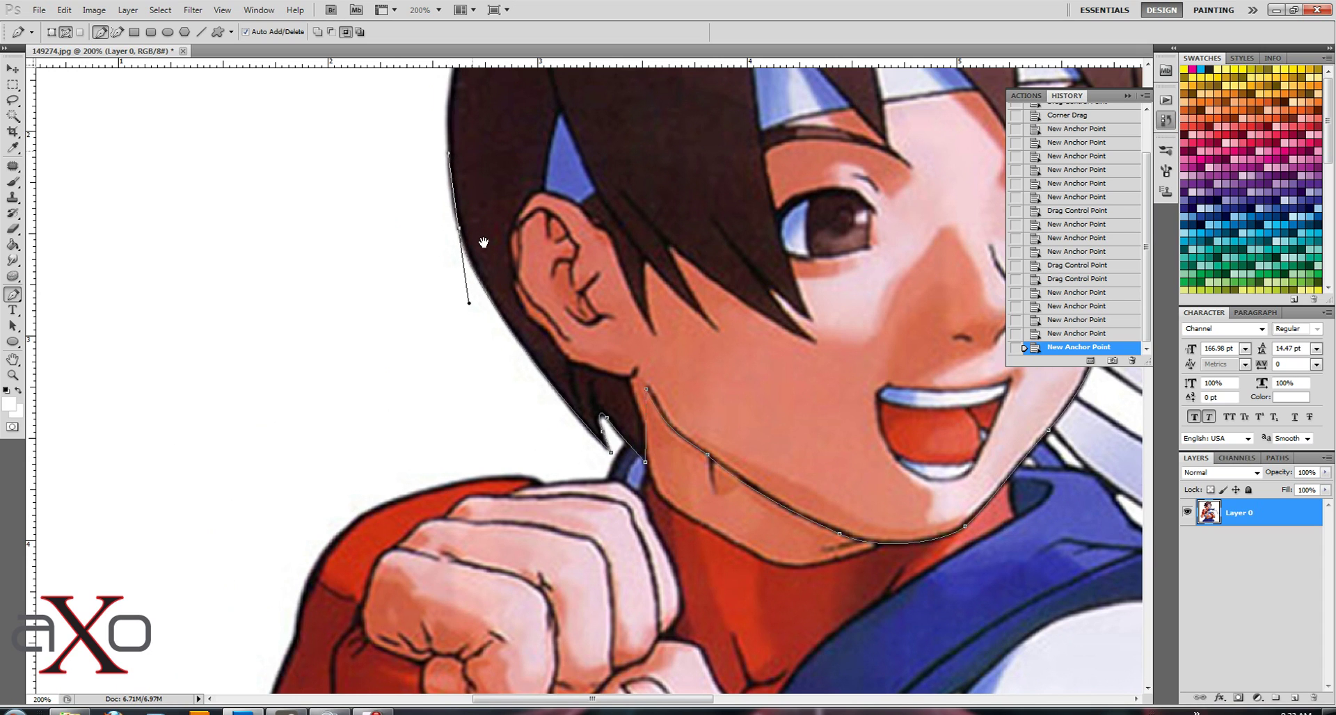
# Add a last anchor on the top-left hair, close the path at its start, and smooth the closing curve.
pyautogui.moveTo(484, 243); pyautogui.dragTo(531, 453)
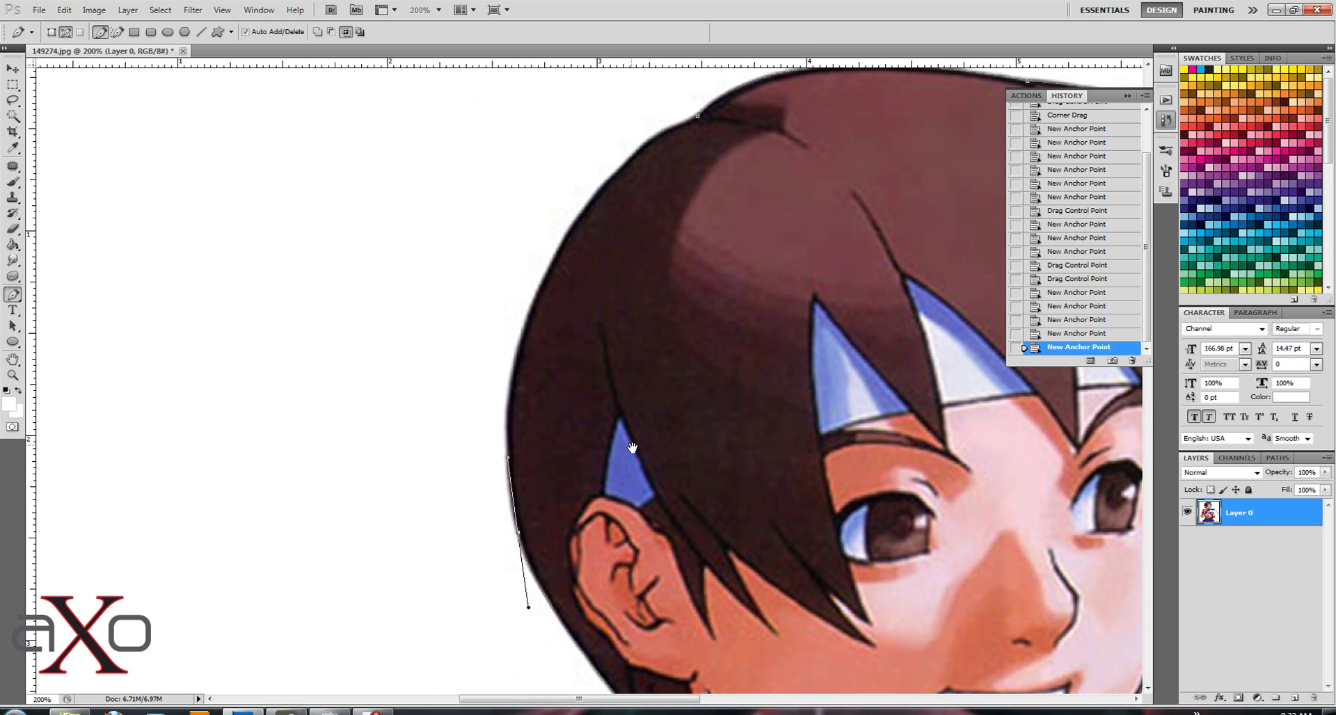
pyautogui.moveTo(632, 448); pyautogui.dragTo(761, 528)
pyautogui.moveTo(690, 326); pyautogui.dragTo(834, 190)
pyautogui.keyDown('ctrl'); pyautogui.click(820, 202); pyautogui.keyUp('ctrl')
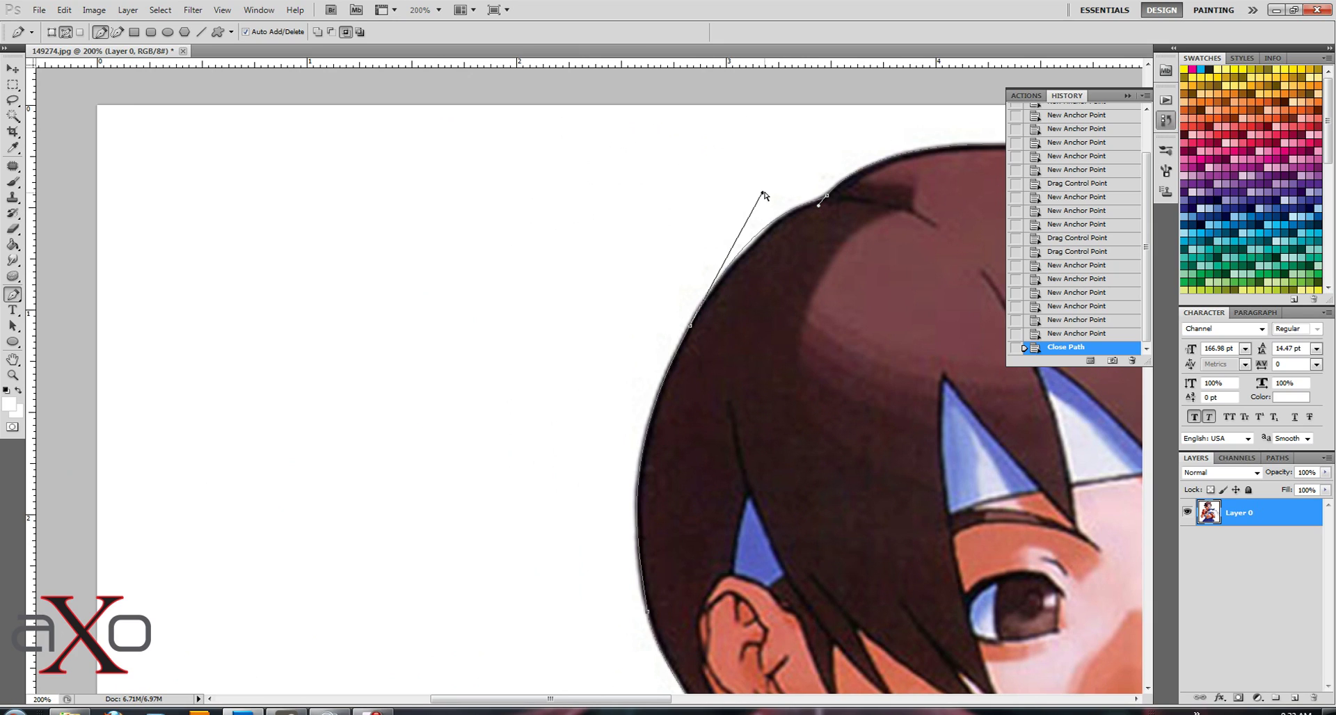
pyautogui.moveTo(762, 193); pyautogui.dragTo(765, 230)
pyautogui.moveTo(630, 332); pyautogui.dragTo(626, 334)
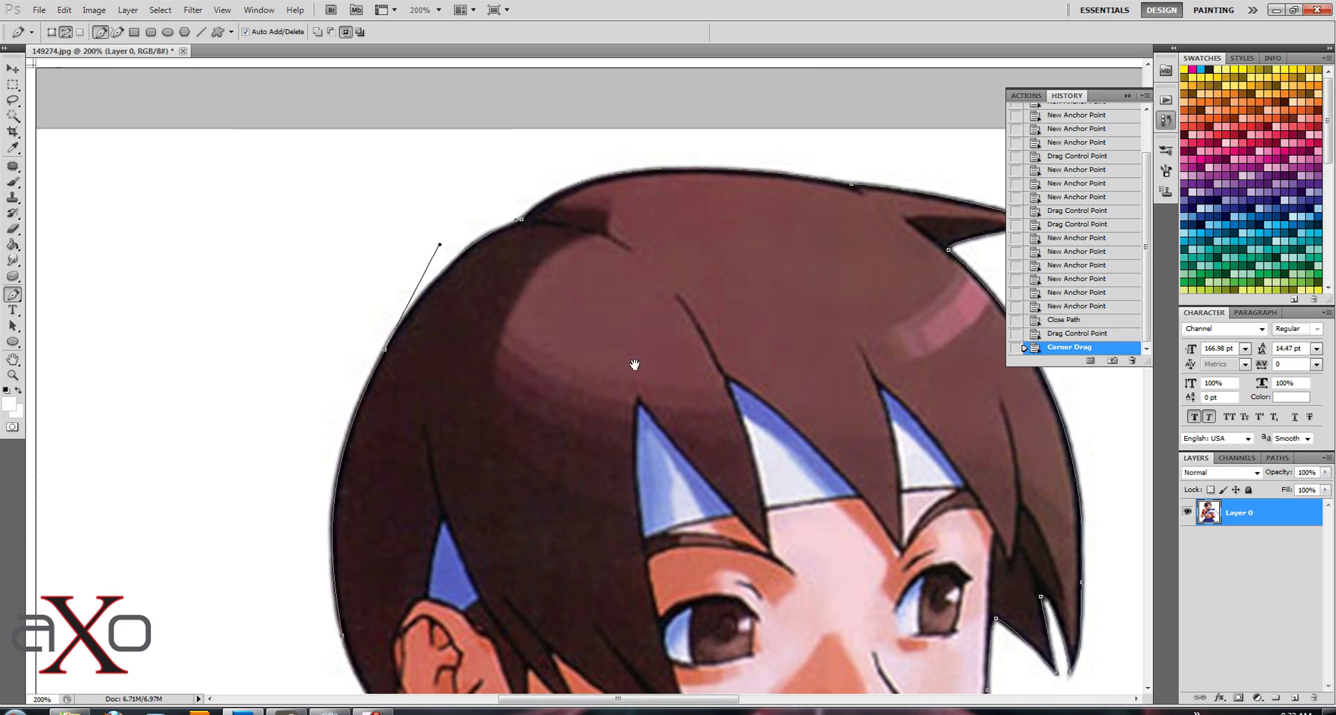
# Convert the traced head path into an active selection with a 0-pixel feather radius.
pyautogui.press('z')
pyautogui.keyDown('alt'); pyautogui.click(707, 507); pyautogui.keyUp('alt')
pyautogui.keyDown('alt'); pyautogui.click(707, 507); pyautogui.keyUp('alt')
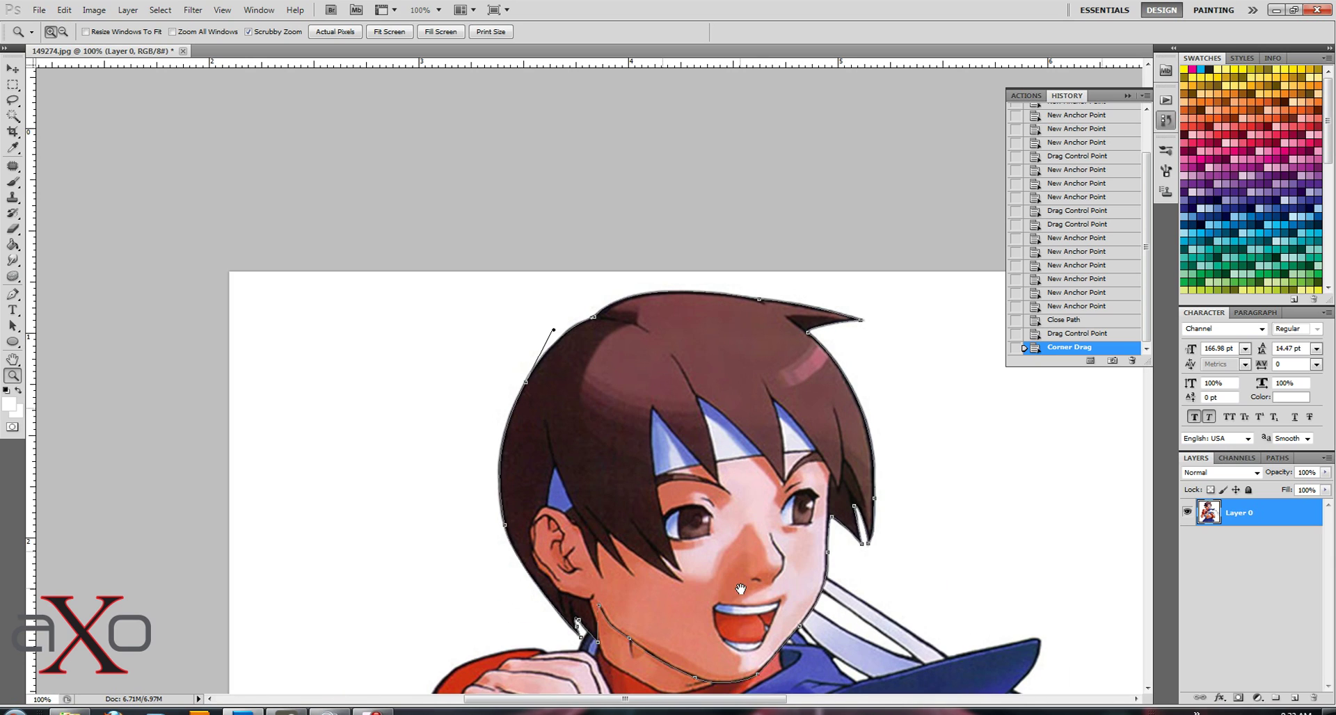
pyautogui.click(473, 346)
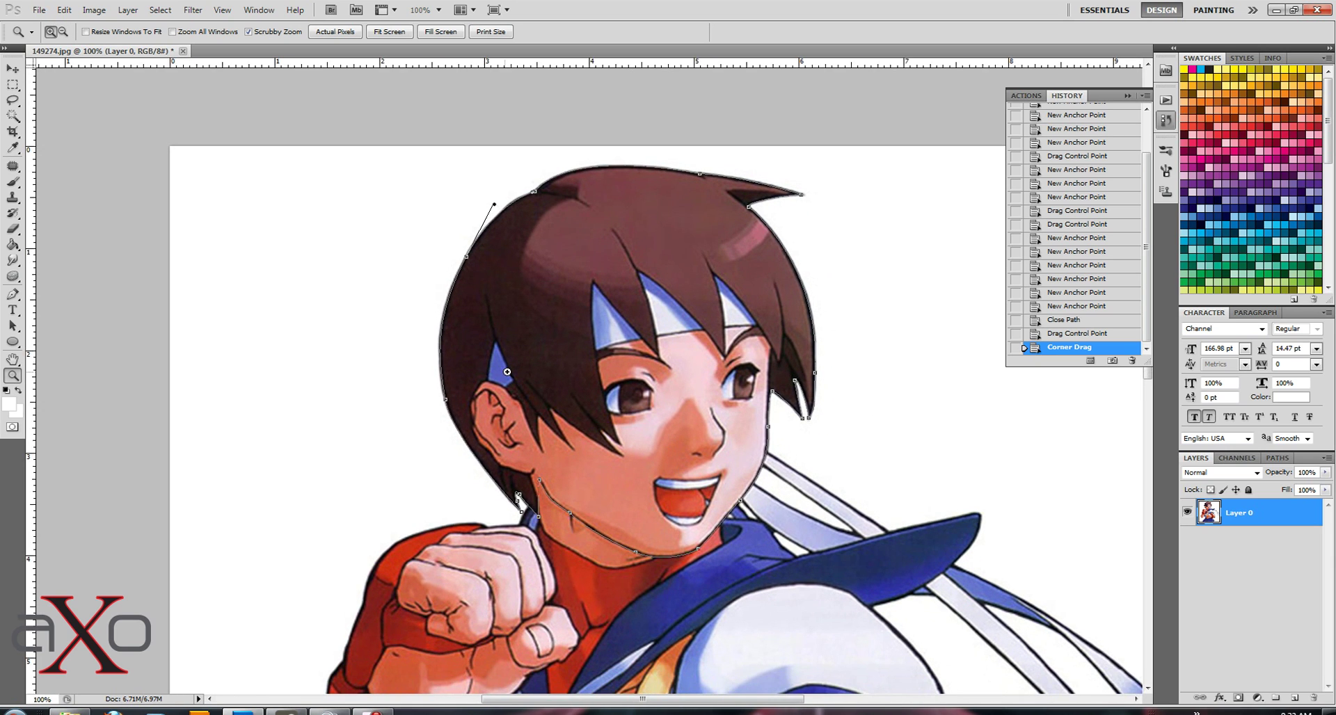
pyautogui.press('p')
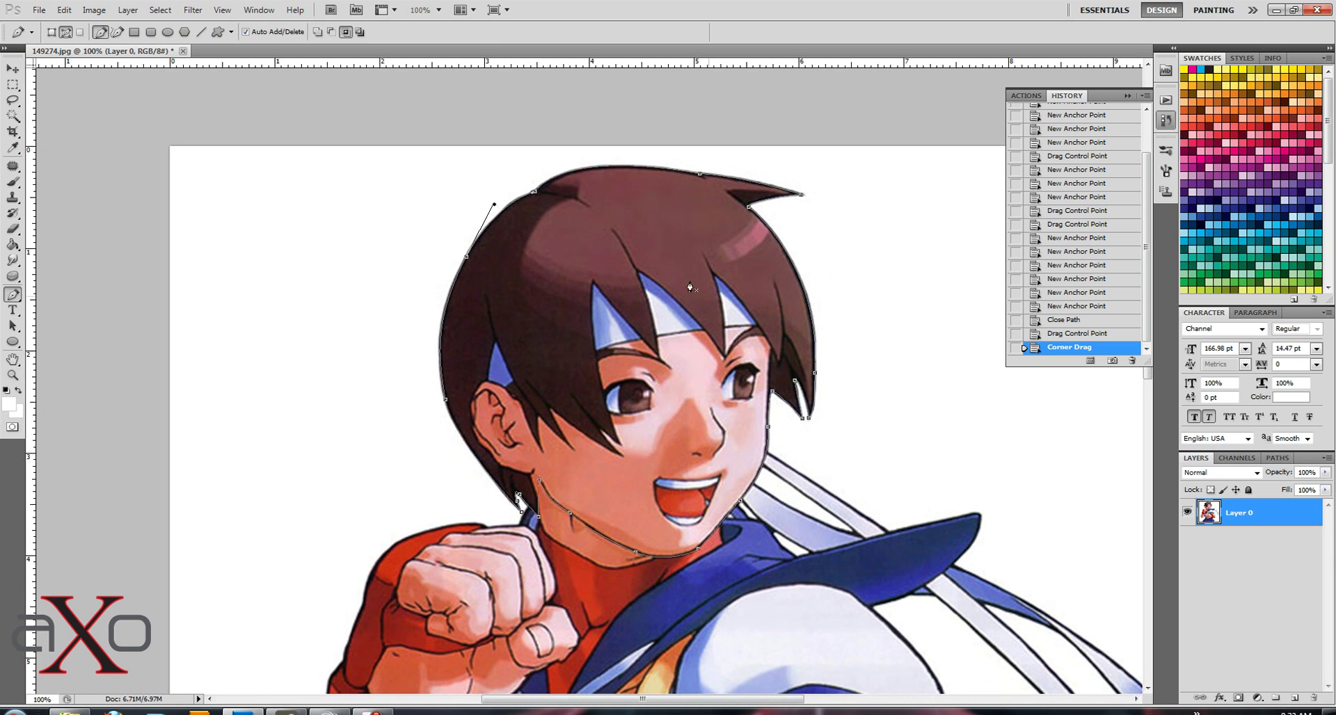
pyautogui.rightClick(606, 356)
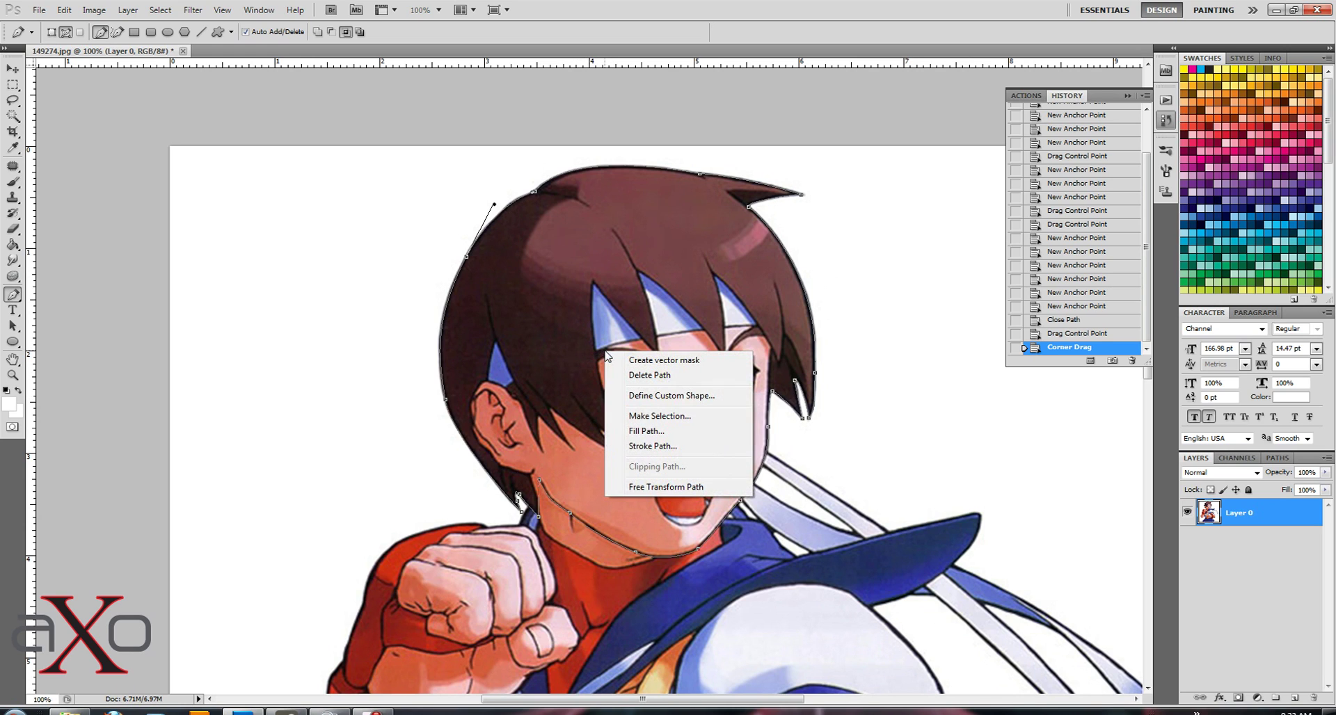
pyautogui.click(680, 416)
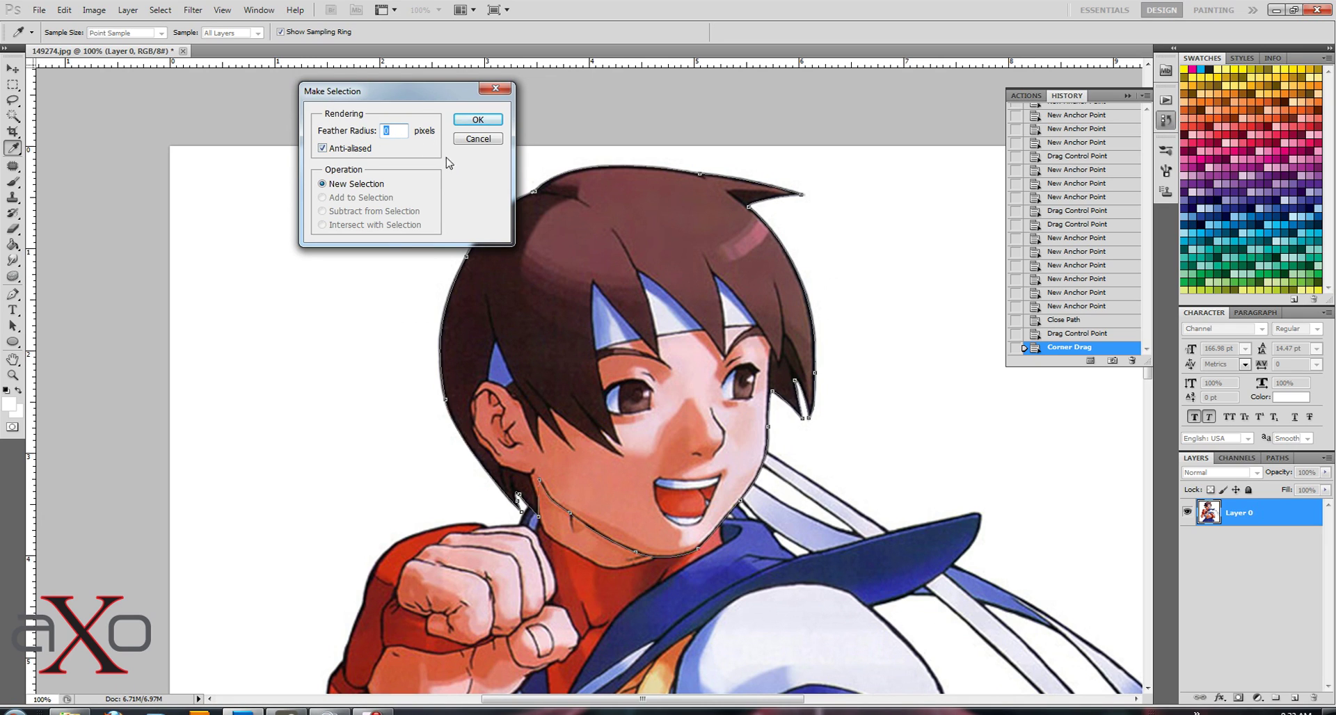
pyautogui.click(478, 119)
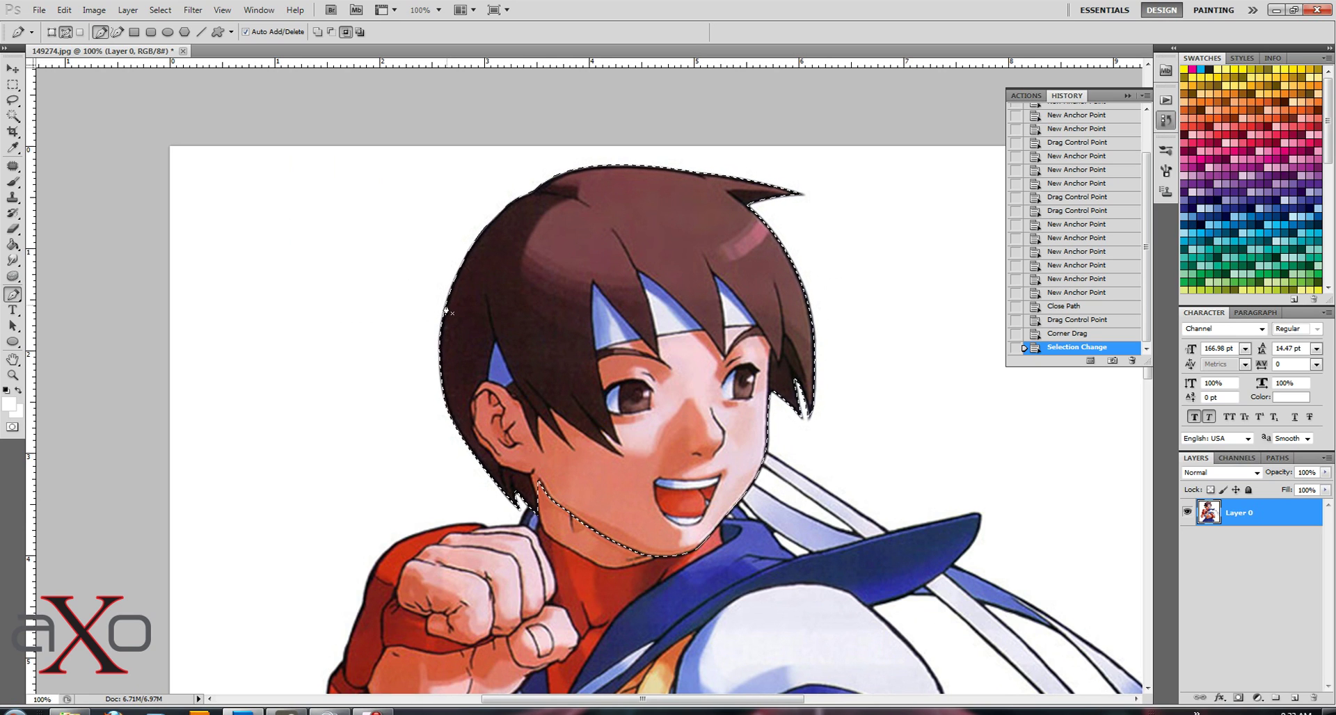
pyautogui.hotkey('ctrl', 'shift', 'i')
pyautogui.press('e')
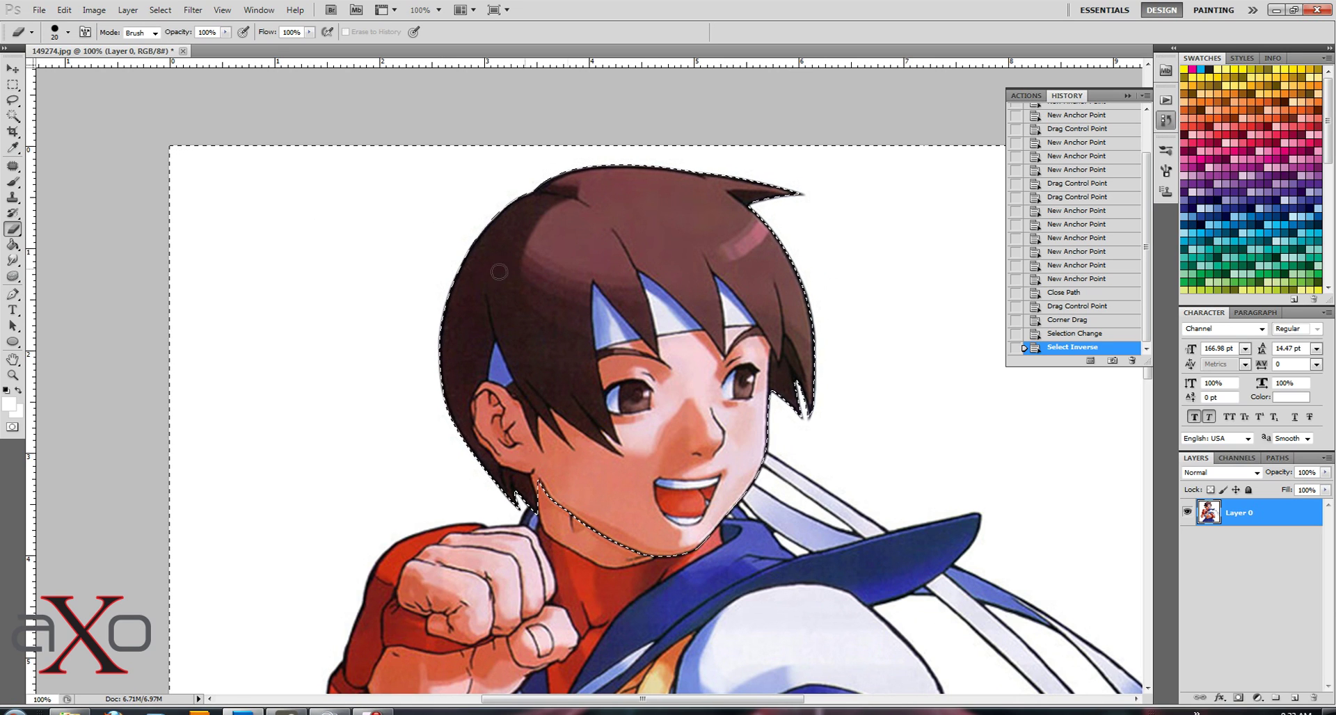
pyautogui.moveTo(507, 182)
pyautogui.mouseDown()
pyautogui.moveTo(447, 262)
pyautogui.moveTo(412, 468)
pyautogui.mouseUp()
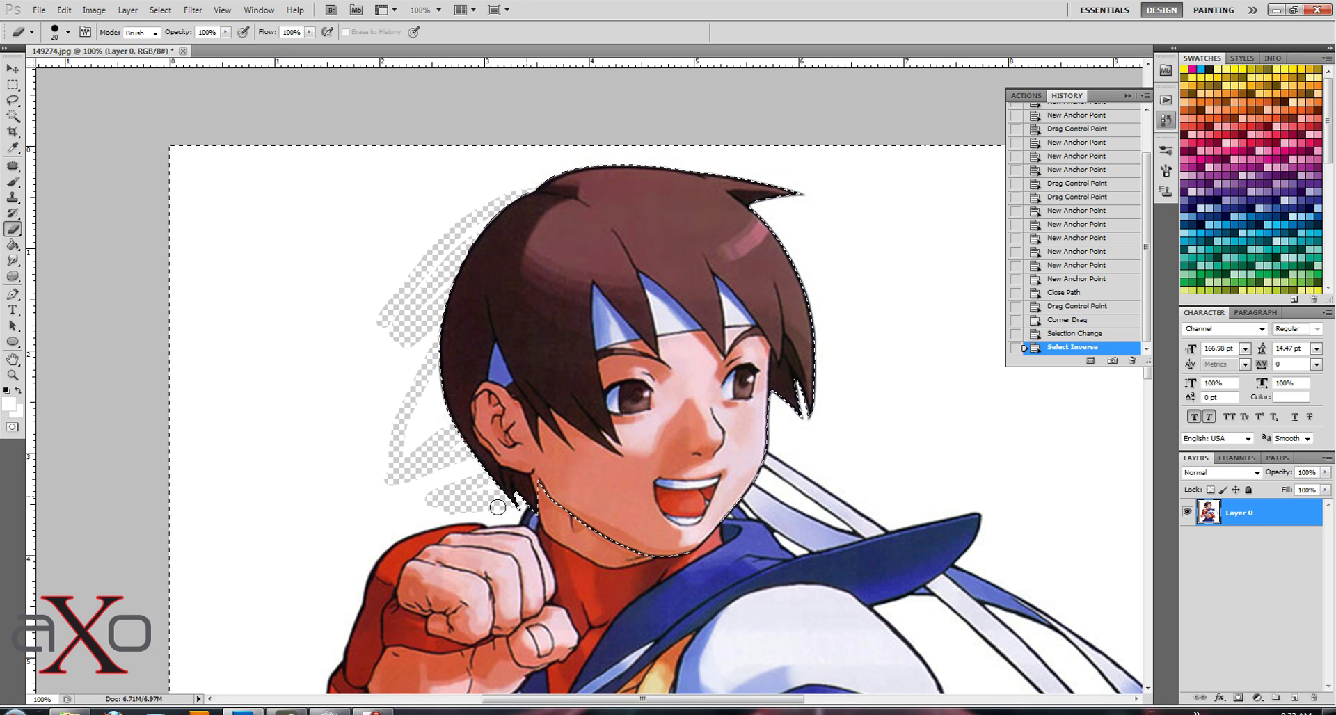
pyautogui.hotkey('ctrl', 'z')
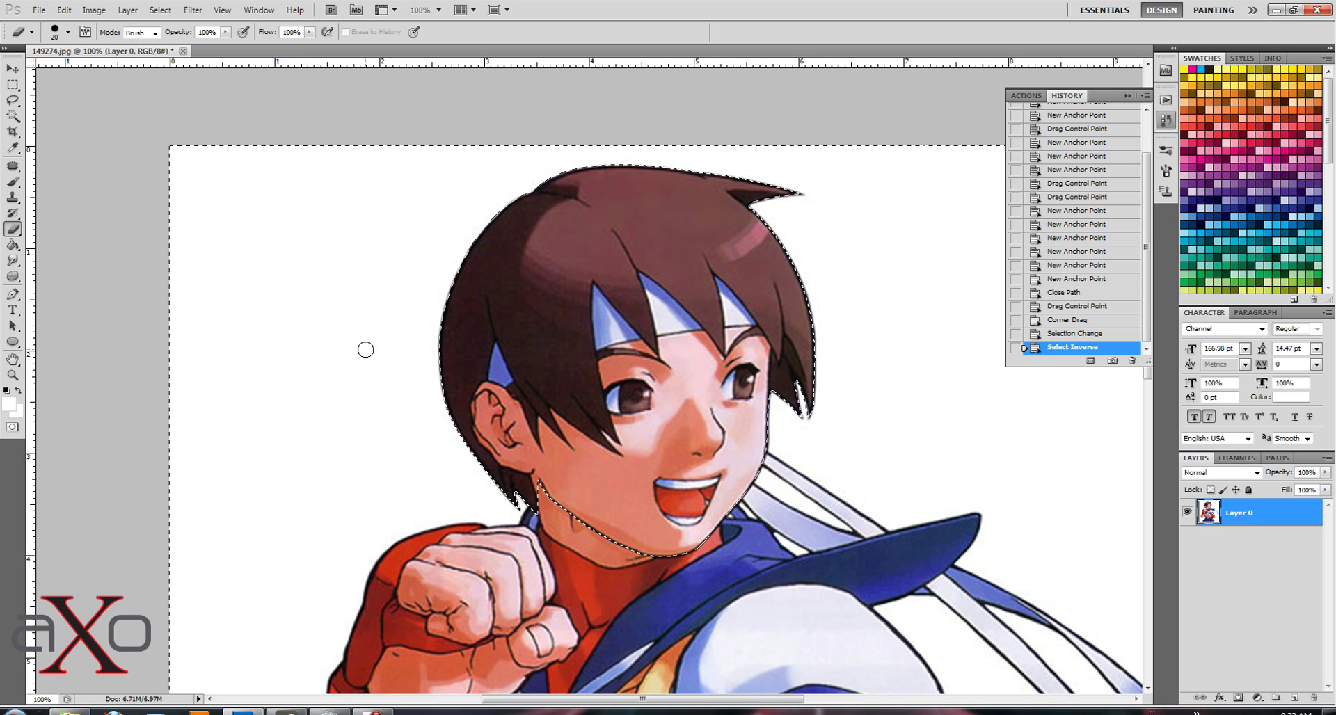
pyautogui.hotkey('ctrl', 'shift', 'i')
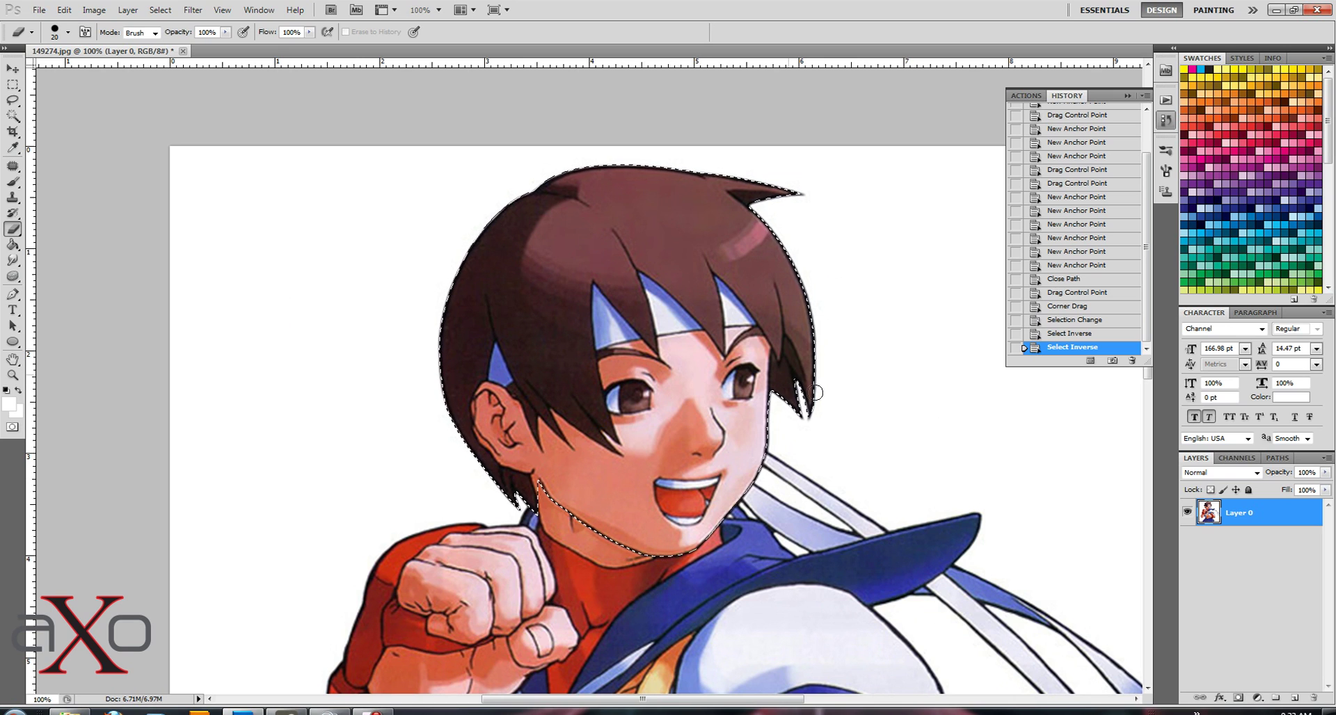
# Add a layer mask hiding everything outside the head, then move the head down and right.
pyautogui.click(1239, 698)
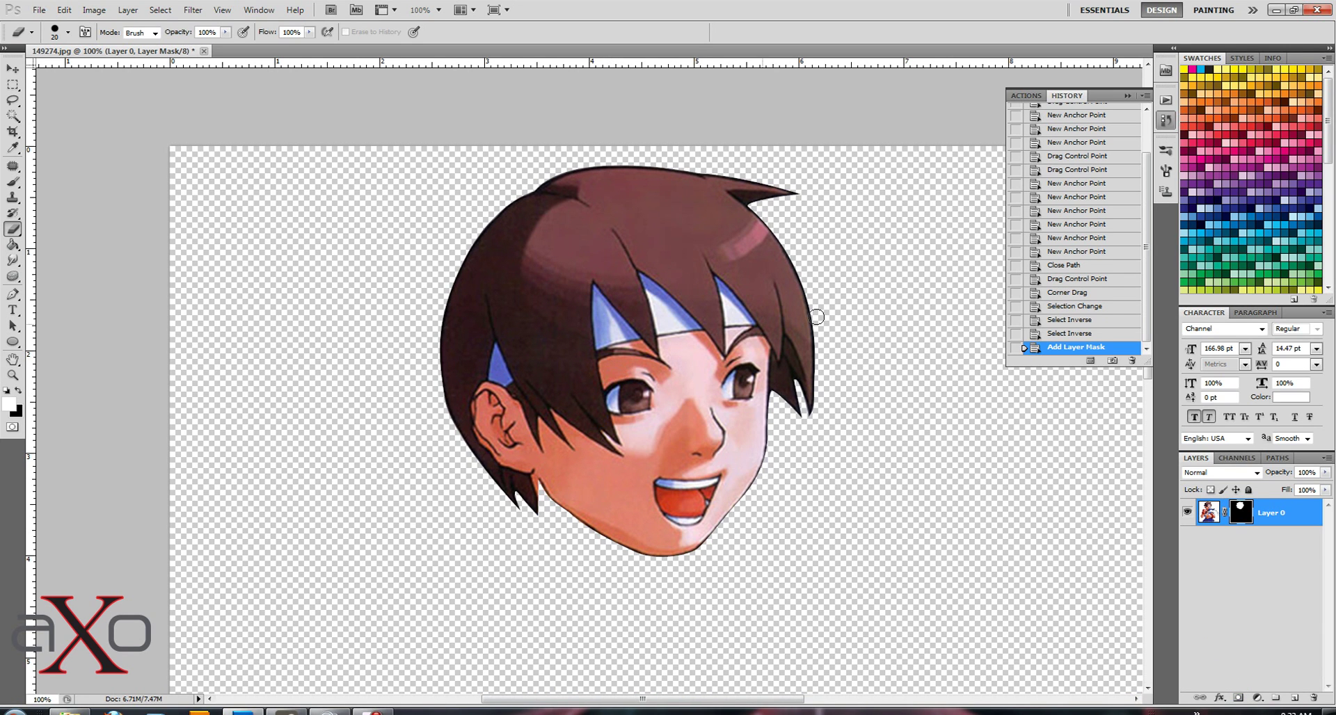
pyautogui.press('v')
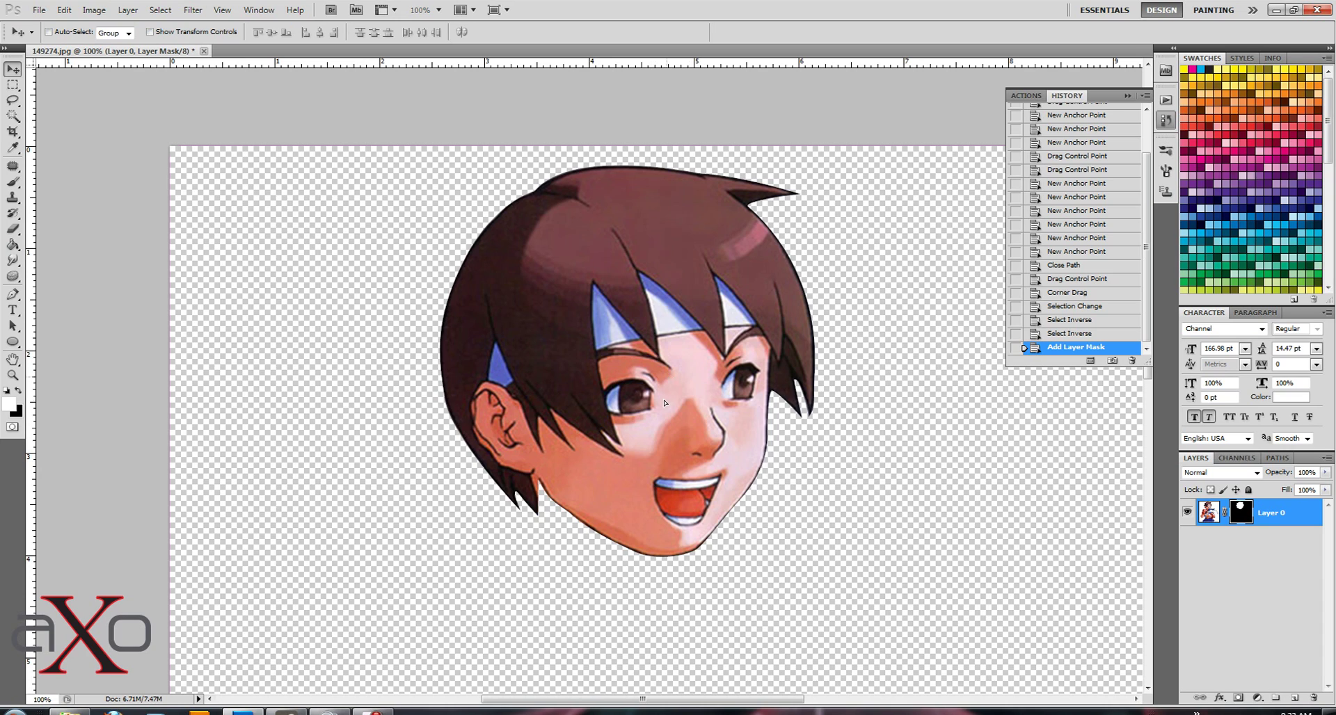
pyautogui.moveTo(566, 414); pyautogui.dragTo(615, 470)
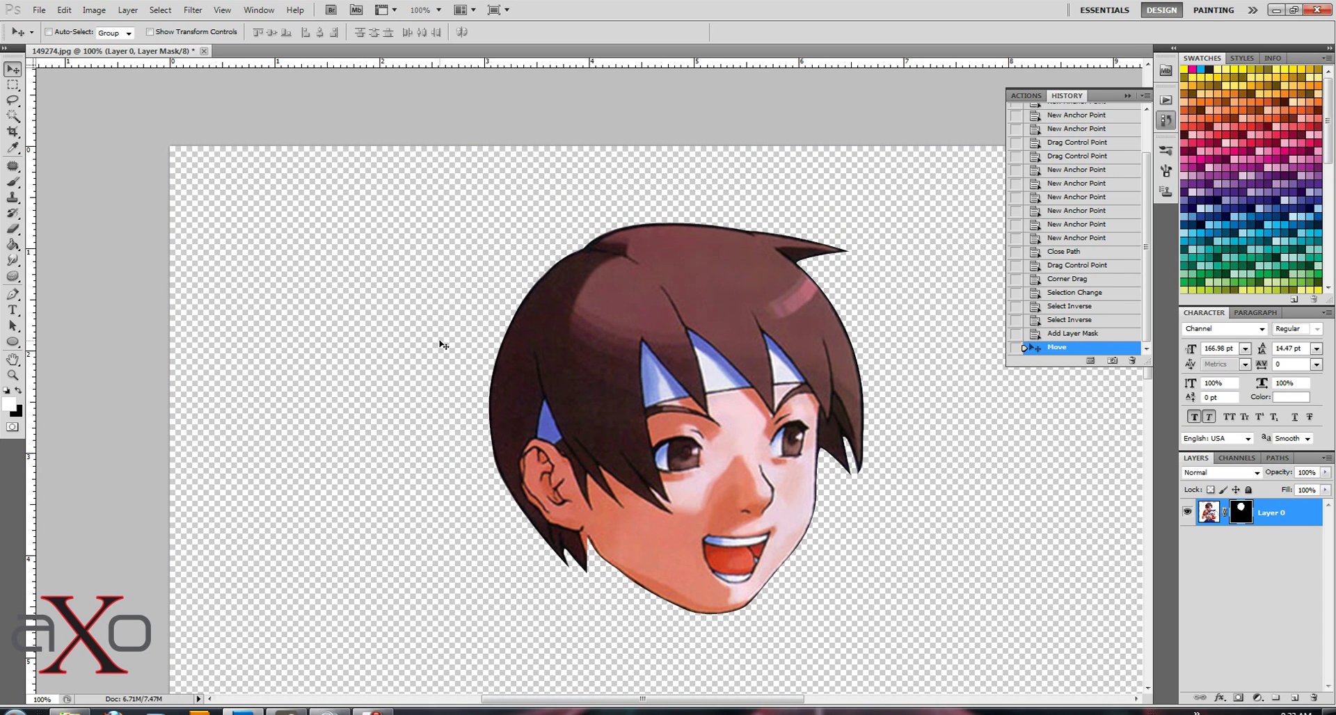
# Zoom in on the right hair spikes to inspect the masked edge.
pyautogui.press('z')
pyautogui.keyDown('alt'); pyautogui.click(971, 430); pyautogui.keyUp('alt')
pyautogui.click(821, 369)
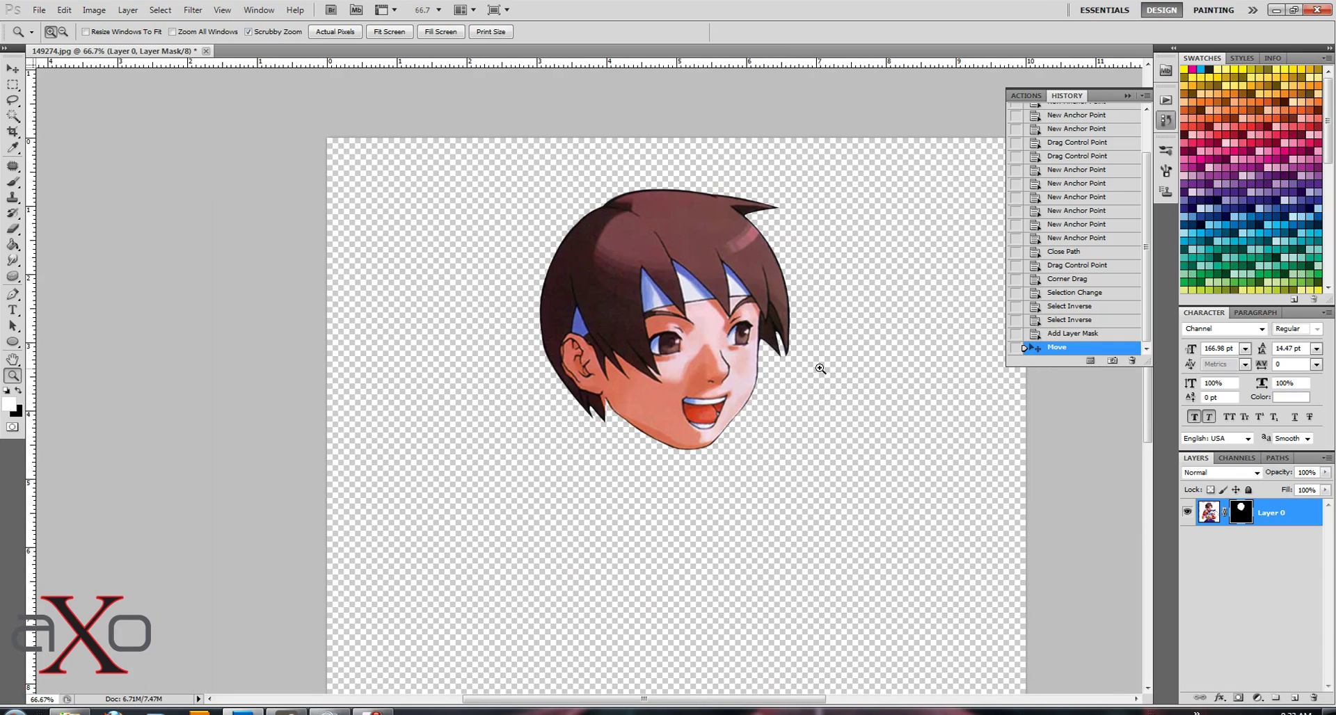
pyautogui.click(799, 337)
pyautogui.click(708, 358)
pyautogui.click(635, 395)
pyautogui.click(635, 395)
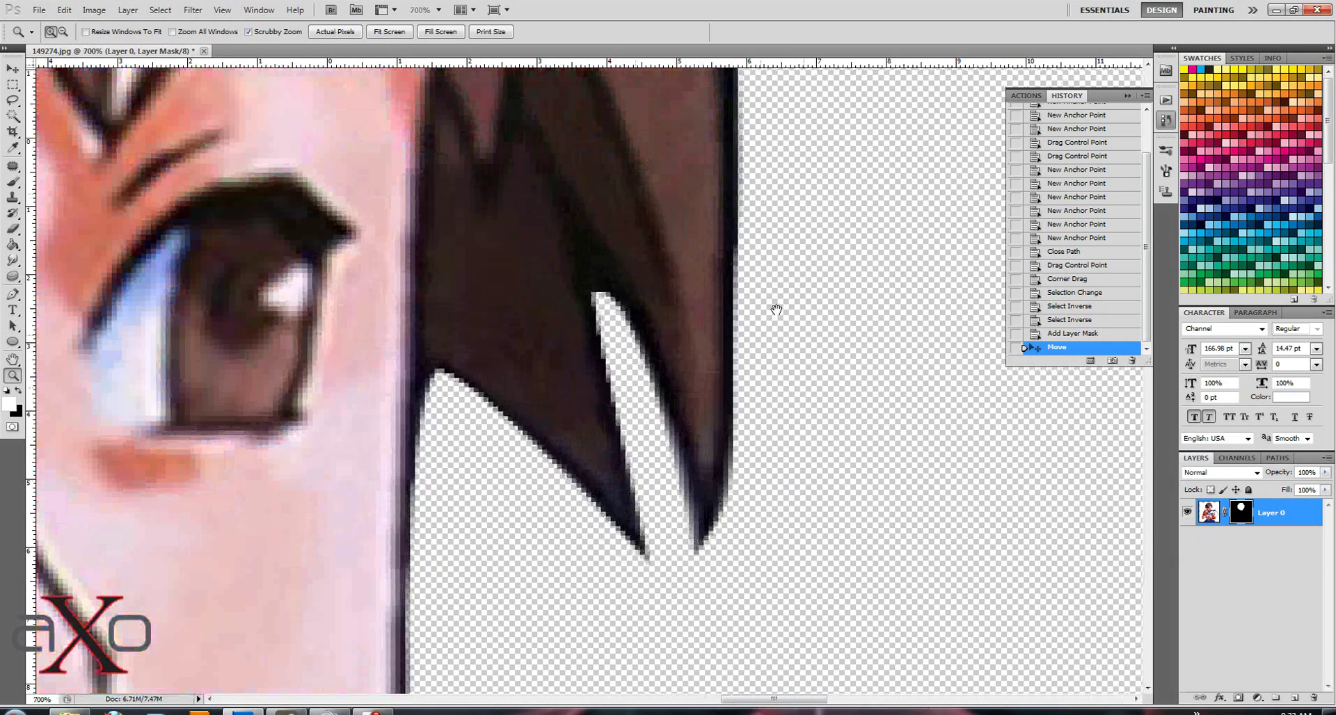
pyautogui.moveTo(777, 309); pyautogui.dragTo(832, 49)
# Add Layer 1 beneath Layer 0 and fill it with black using the Paint Bucket.
pyautogui.click(1294, 697)
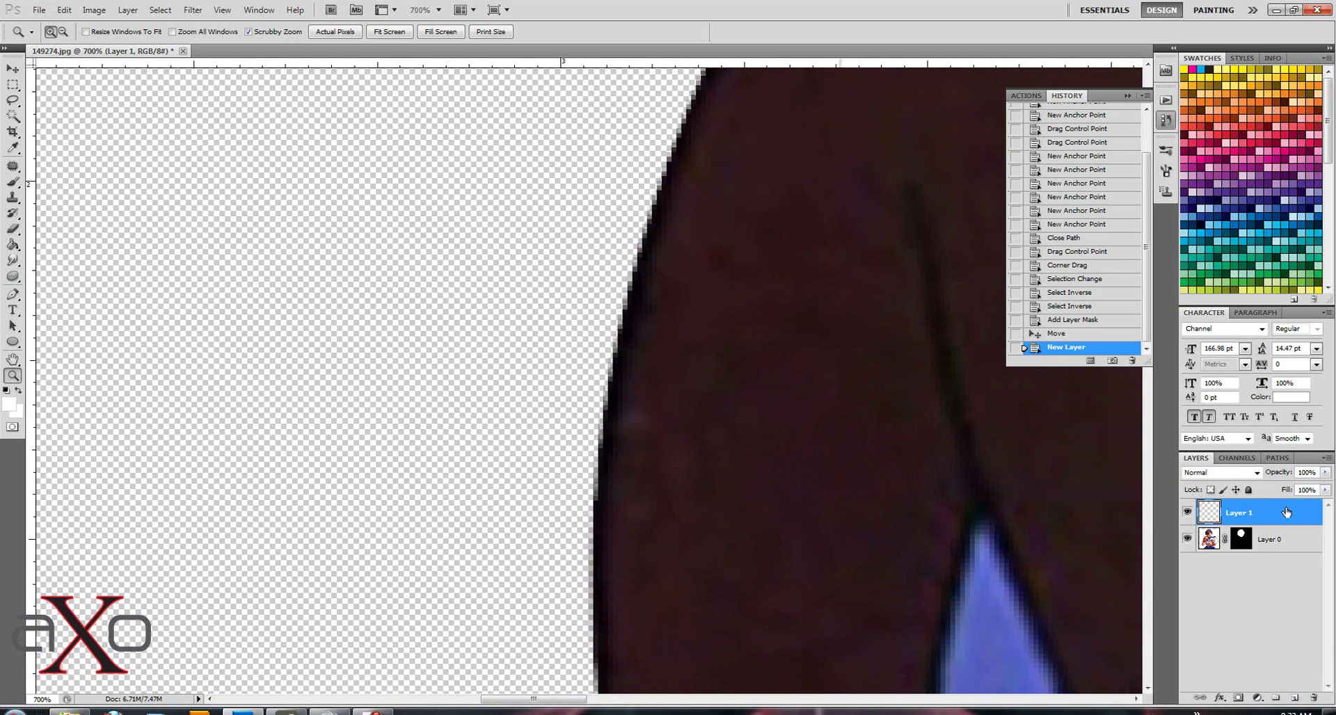
pyautogui.moveTo(1281, 500); pyautogui.dragTo(1277, 557)
pyautogui.keyDown('alt'); pyautogui.click(557, 440); pyautogui.keyUp('alt')
pyautogui.keyDown('alt'); pyautogui.click(557, 440); pyautogui.keyUp('alt')
pyautogui.keyDown('alt'); pyautogui.click(557, 441); pyautogui.keyUp('alt')
pyautogui.keyDown('alt'); pyautogui.click(557, 440); pyautogui.keyUp('alt')
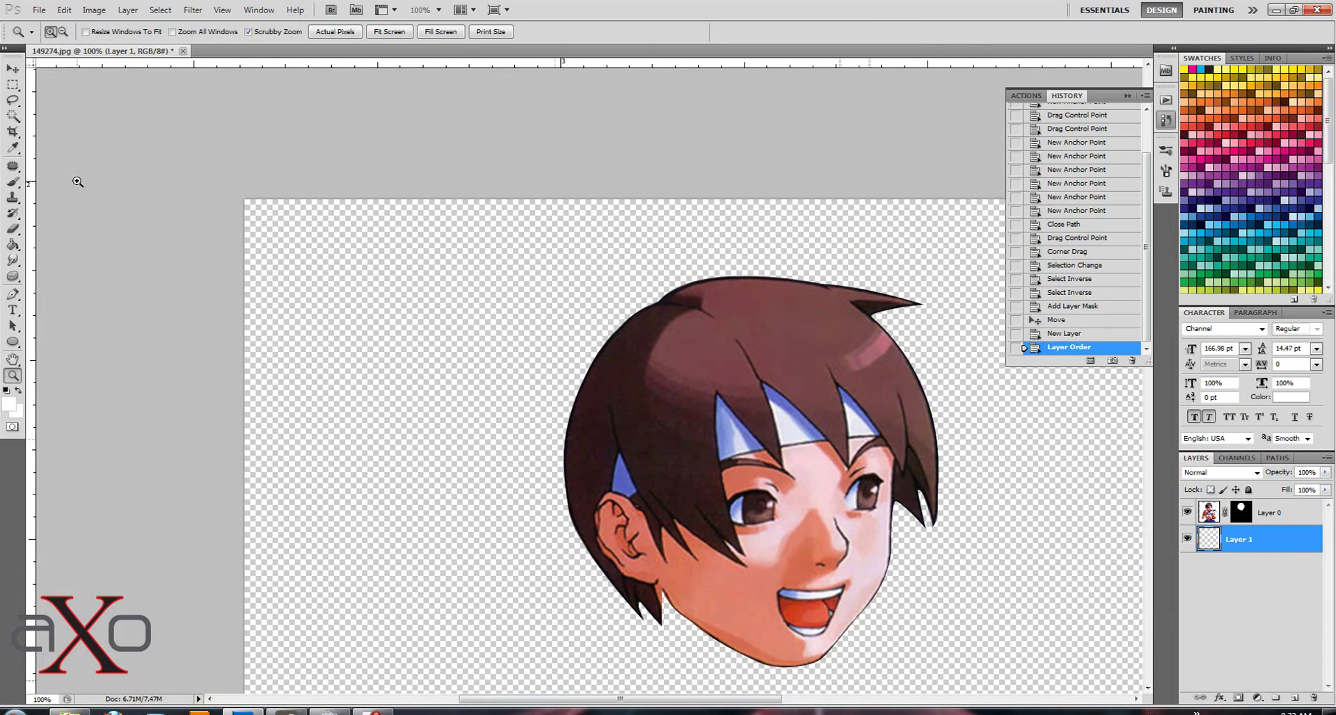
pyautogui.click(12, 244)
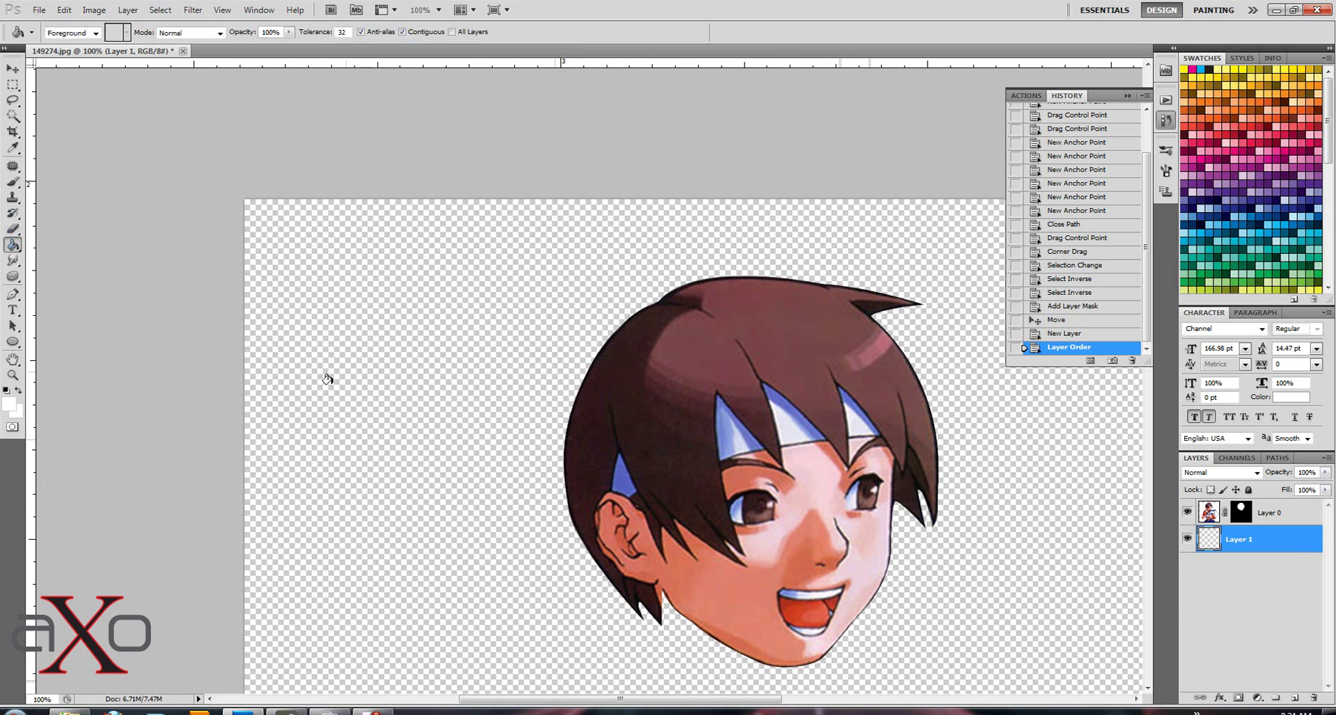
pyautogui.press('d')
pyautogui.click(369, 394)
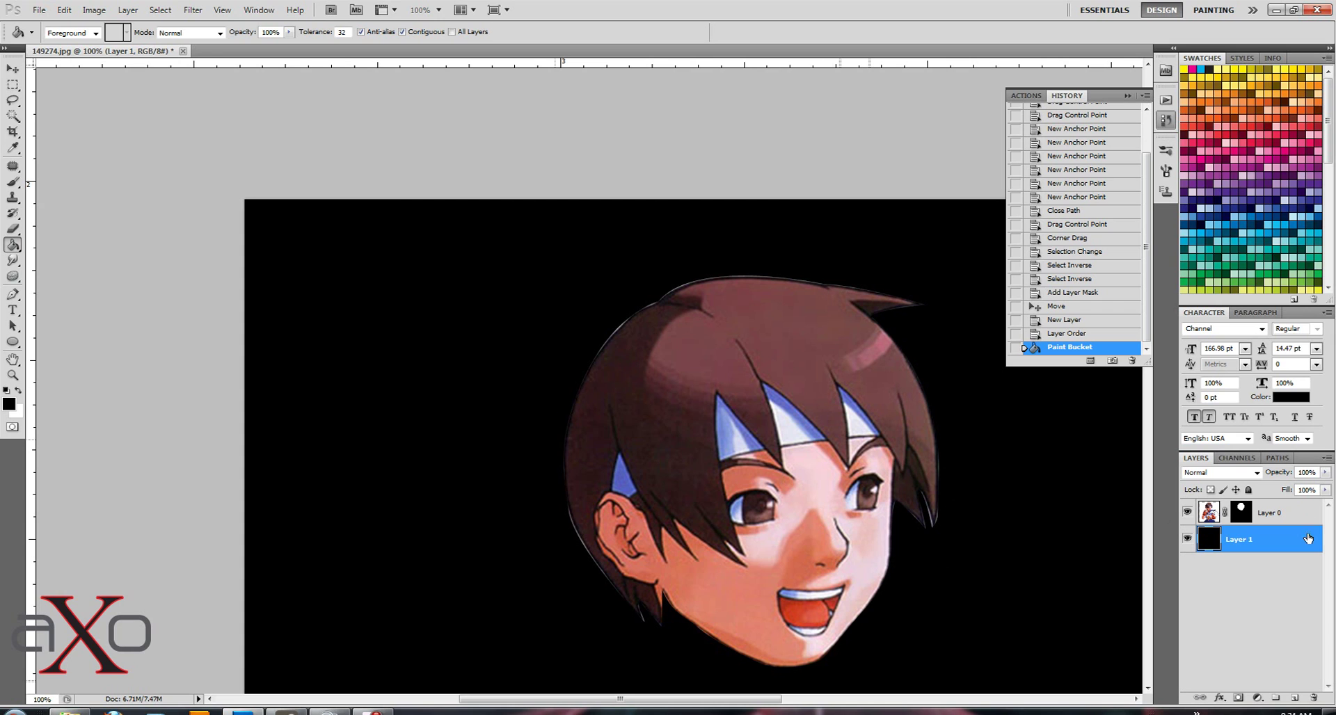
# Target Layer 0's mask with default colours and zoom in on the right side of the face.
pyautogui.click(1242, 516)
pyautogui.press('x')
pyautogui.press('z')
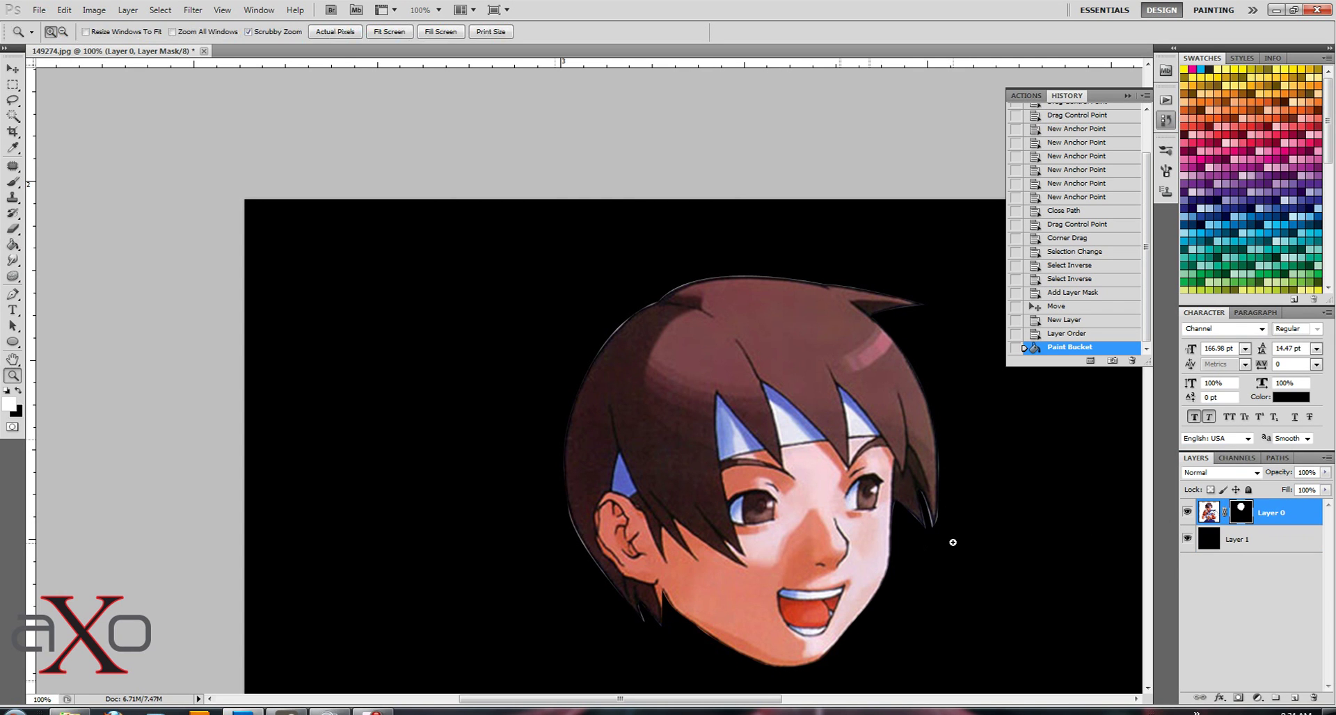
pyautogui.click(953, 542)
pyautogui.click(948, 542)
pyautogui.click(928, 442)
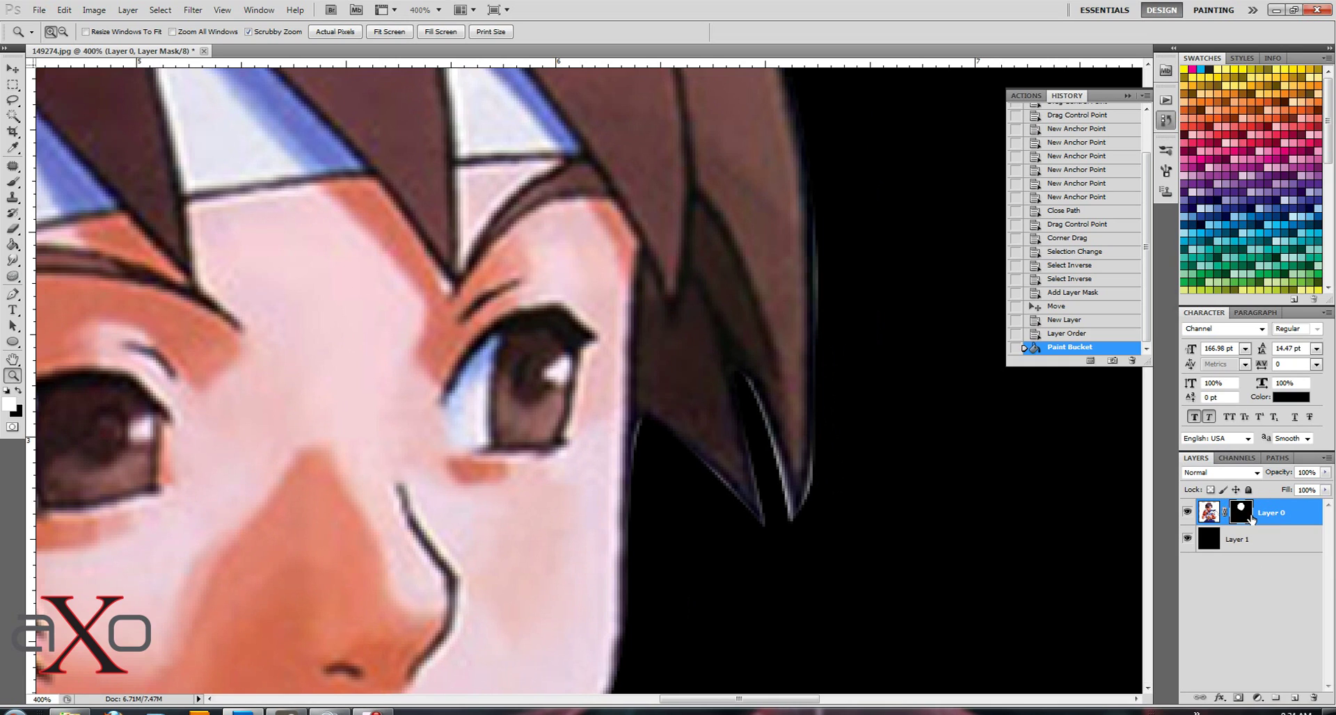
# Paint black on the mask to hide the light fringe along the upper right hair edge.
pyautogui.press('b')
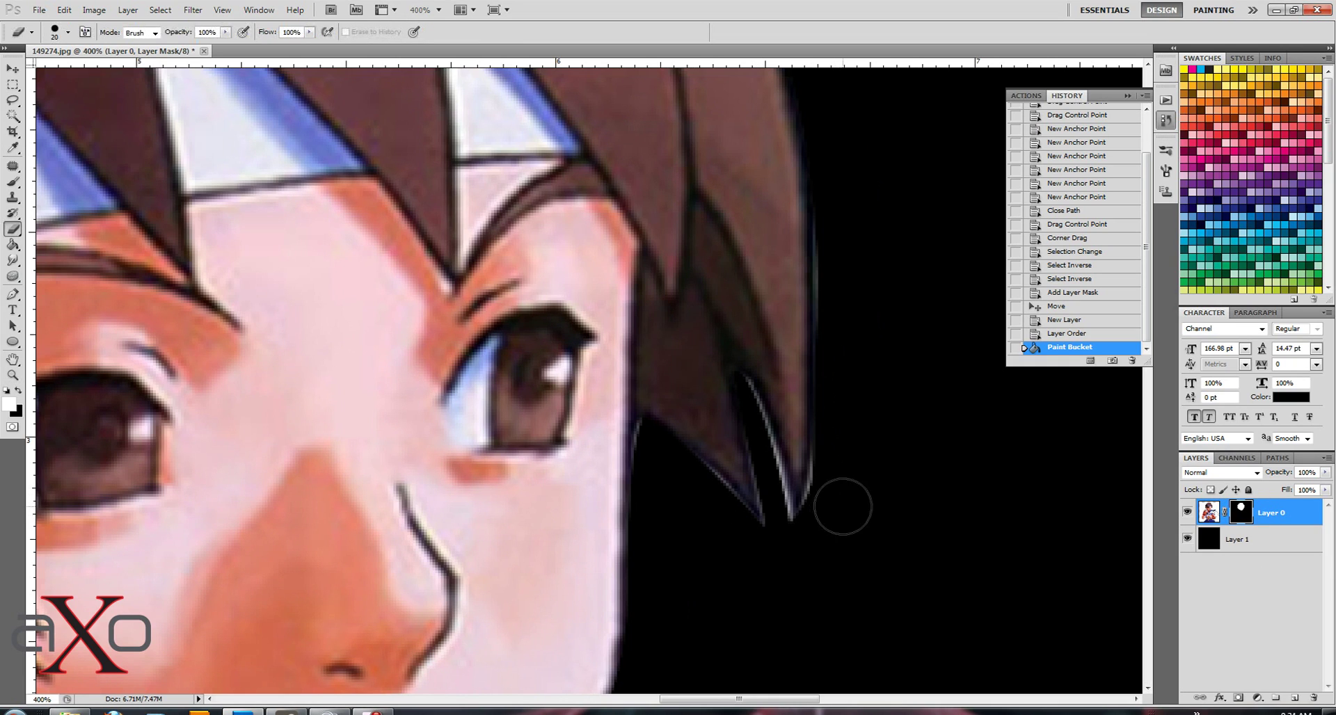
pyautogui.press('x')
pyautogui.moveTo(827, 473)
pyautogui.mouseDown()
pyautogui.moveTo(813, 496)
pyautogui.moveTo(823, 456)
pyautogui.moveTo(802, 530)
pyautogui.moveTo(823, 387)
pyautogui.moveTo(824, 431)
pyautogui.moveTo(823, 302)
pyautogui.moveTo(823, 437)
pyautogui.moveTo(822, 299)
pyautogui.mouseUp()
pyautogui.moveTo(821, 227); pyautogui.dragTo(825, 283)
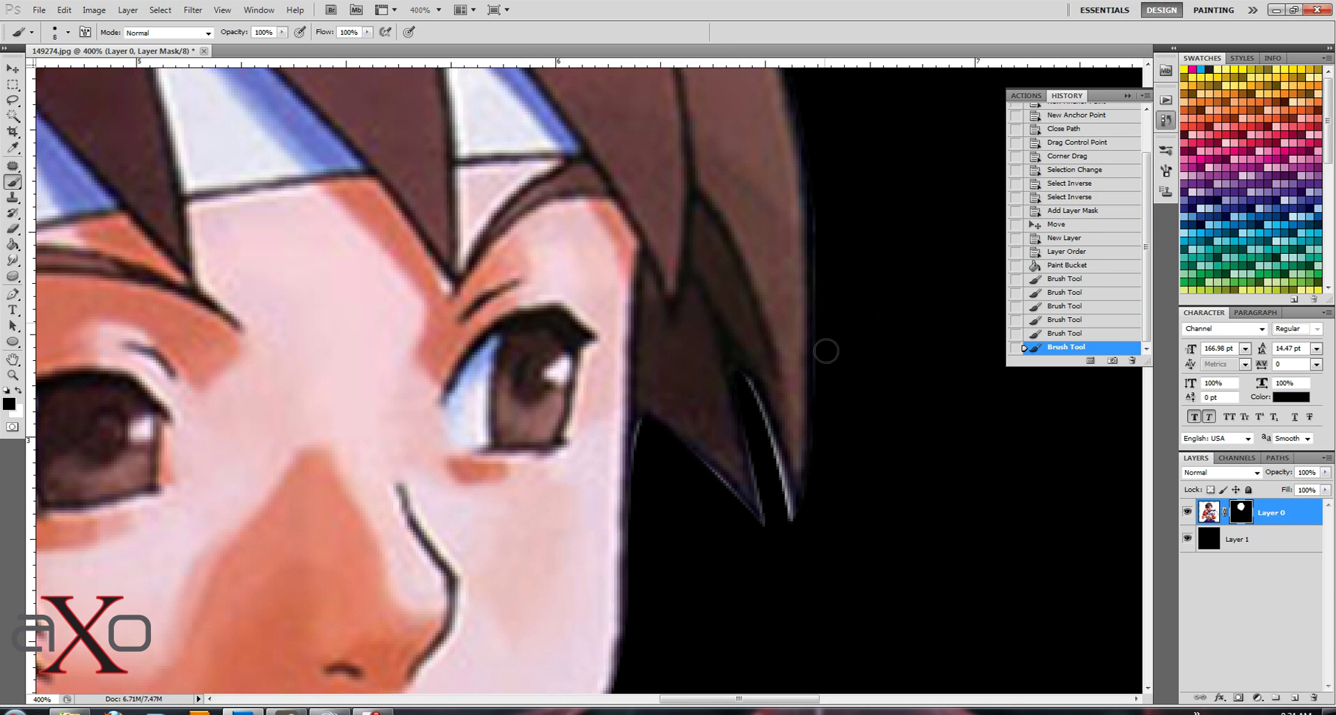
pyautogui.moveTo(826, 351); pyautogui.dragTo(823, 283)
pyautogui.moveTo(821, 200); pyautogui.dragTo(836, 254)
# Mask out the white edges on the lower right strand and hair corner, then view the whole head.
pyautogui.moveTo(865, 529); pyautogui.dragTo(906, 486)
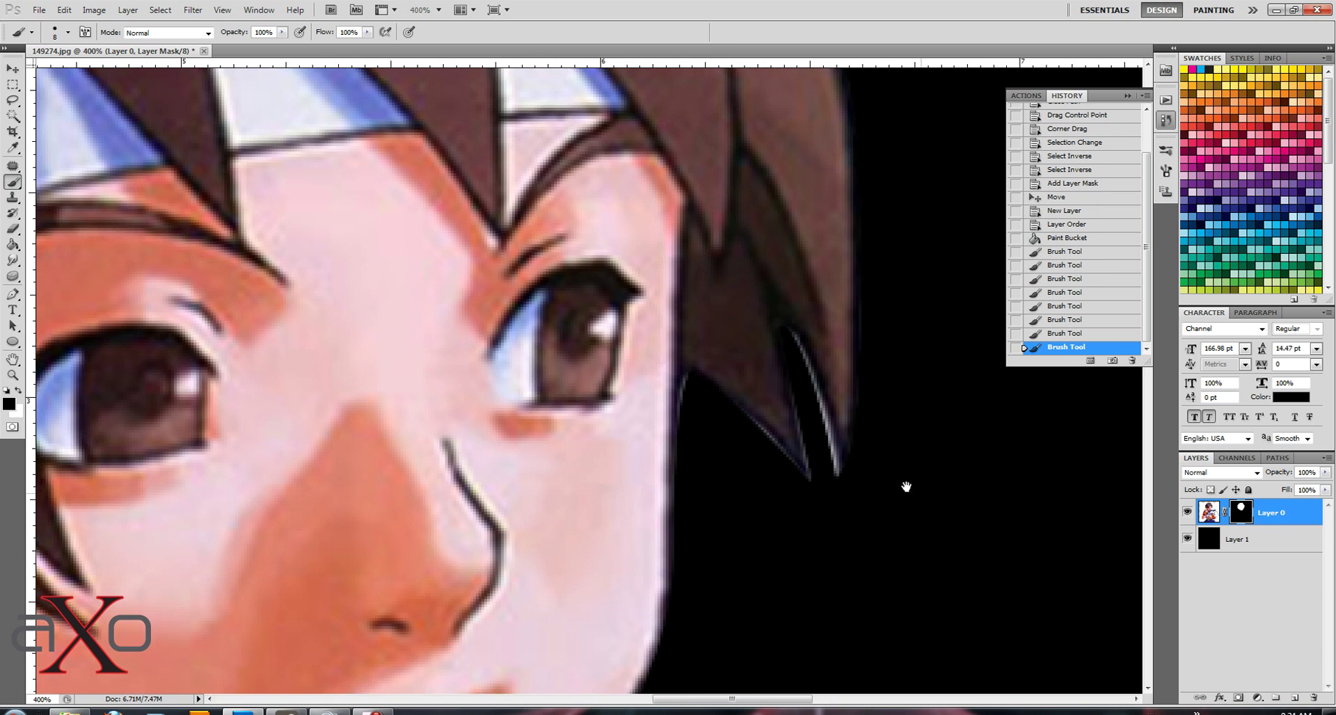
pyautogui.moveTo(789, 347); pyautogui.dragTo(821, 459)
pyautogui.moveTo(803, 375); pyautogui.dragTo(822, 446)
pyautogui.moveTo(835, 491)
pyautogui.mouseDown()
pyautogui.moveTo(822, 435)
pyautogui.moveTo(826, 506)
pyautogui.moveTo(800, 358)
pyautogui.mouseUp()
pyautogui.moveTo(690, 383); pyautogui.dragTo(799, 487)
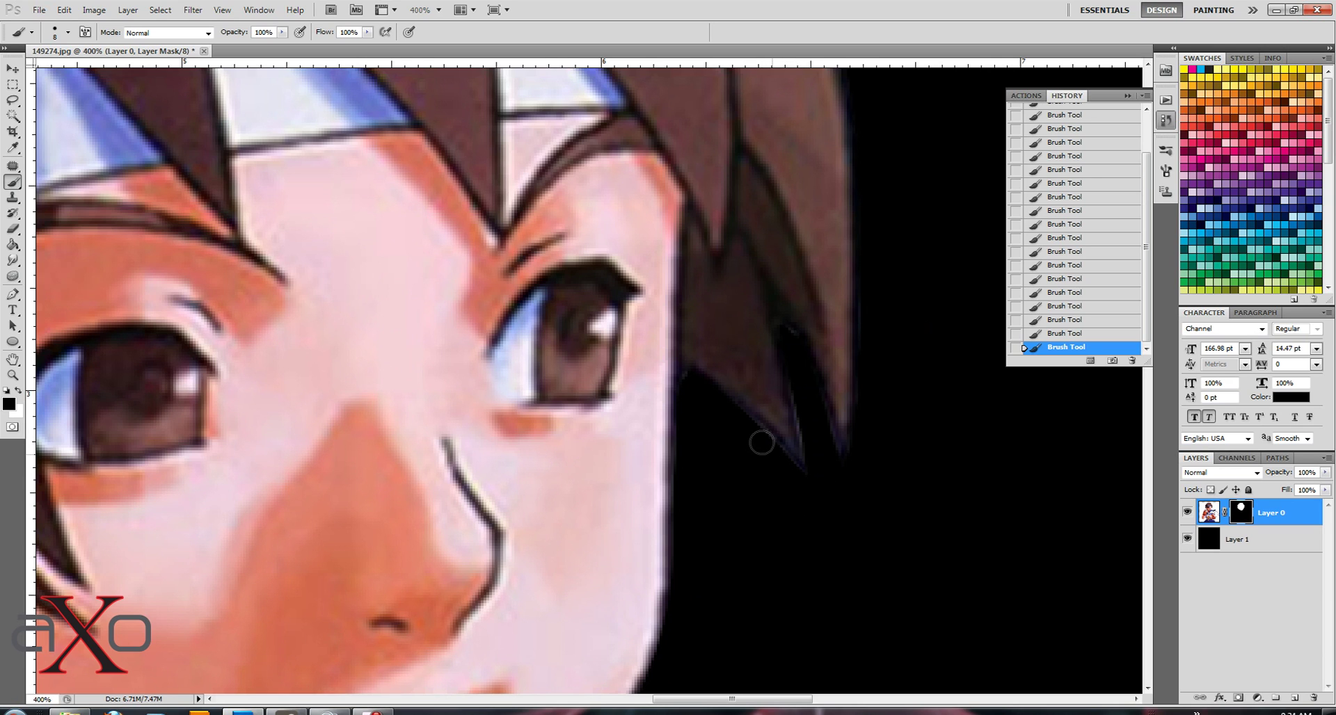
pyautogui.press('z')
pyautogui.moveTo(680, 332); pyautogui.dragTo(413, 327)
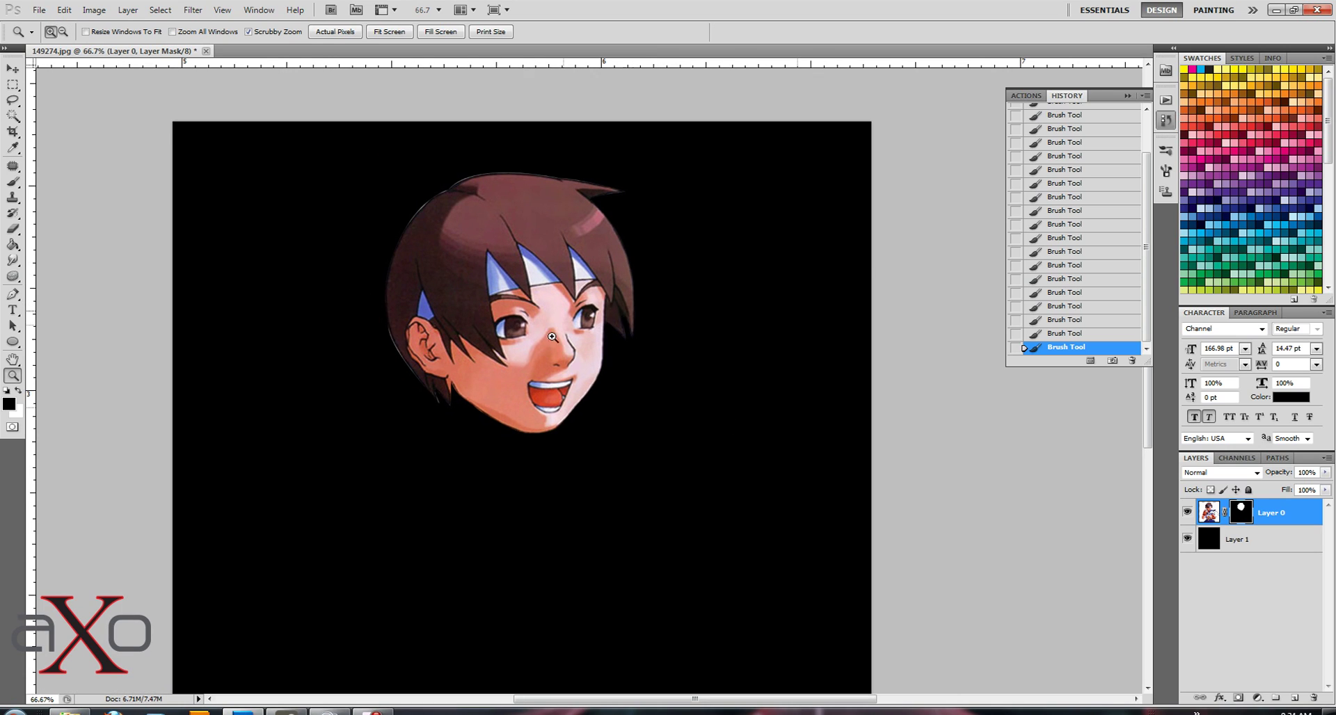
pyautogui.scroll(2, 552, 337)
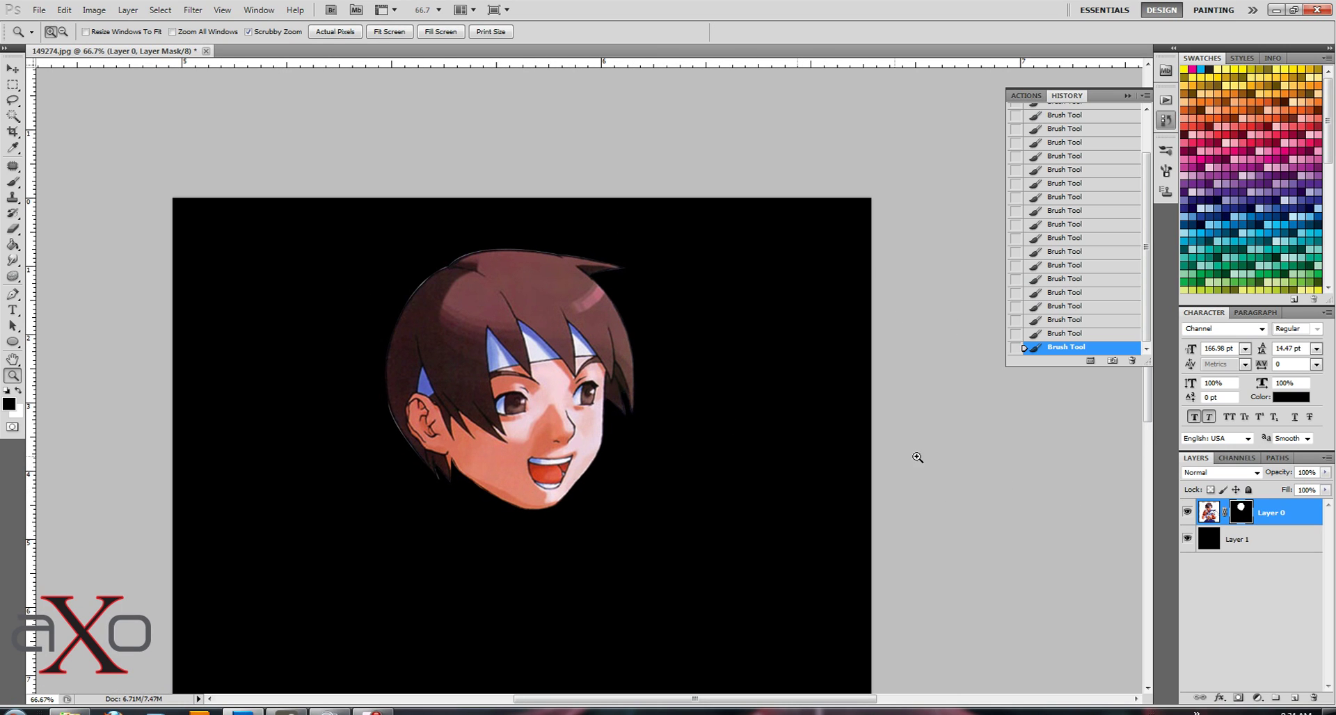